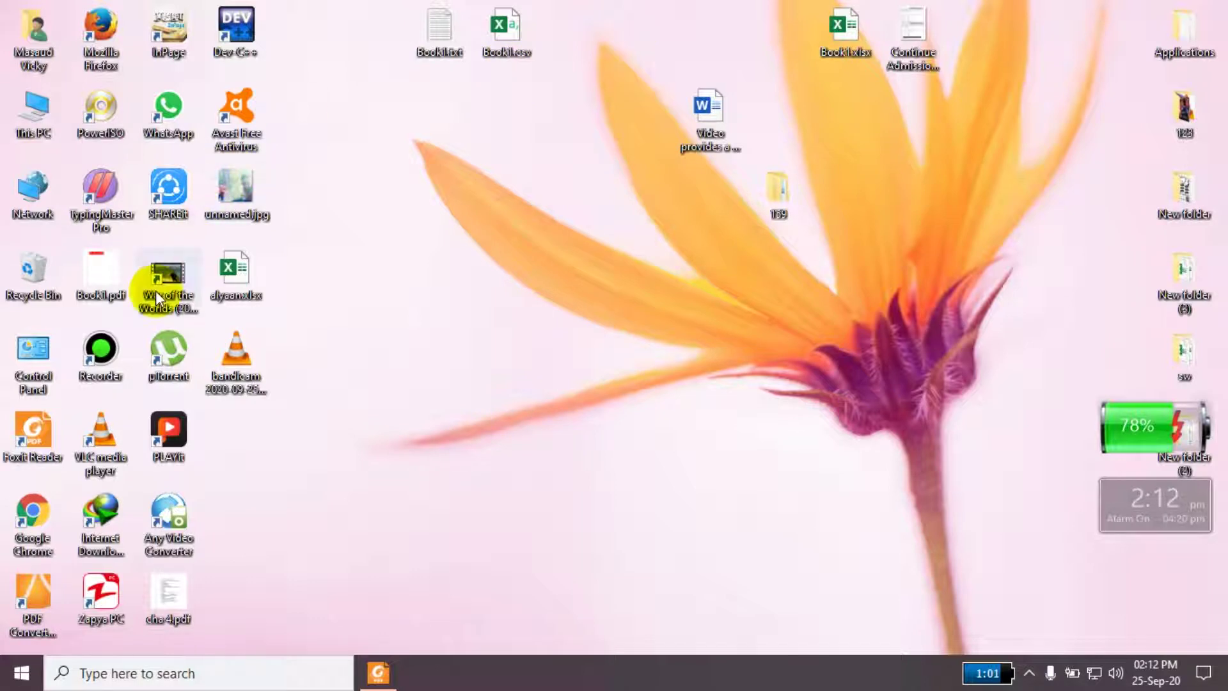
Step: Scroll the Start menu app list down to W and launch Word
left_click(16, 679)
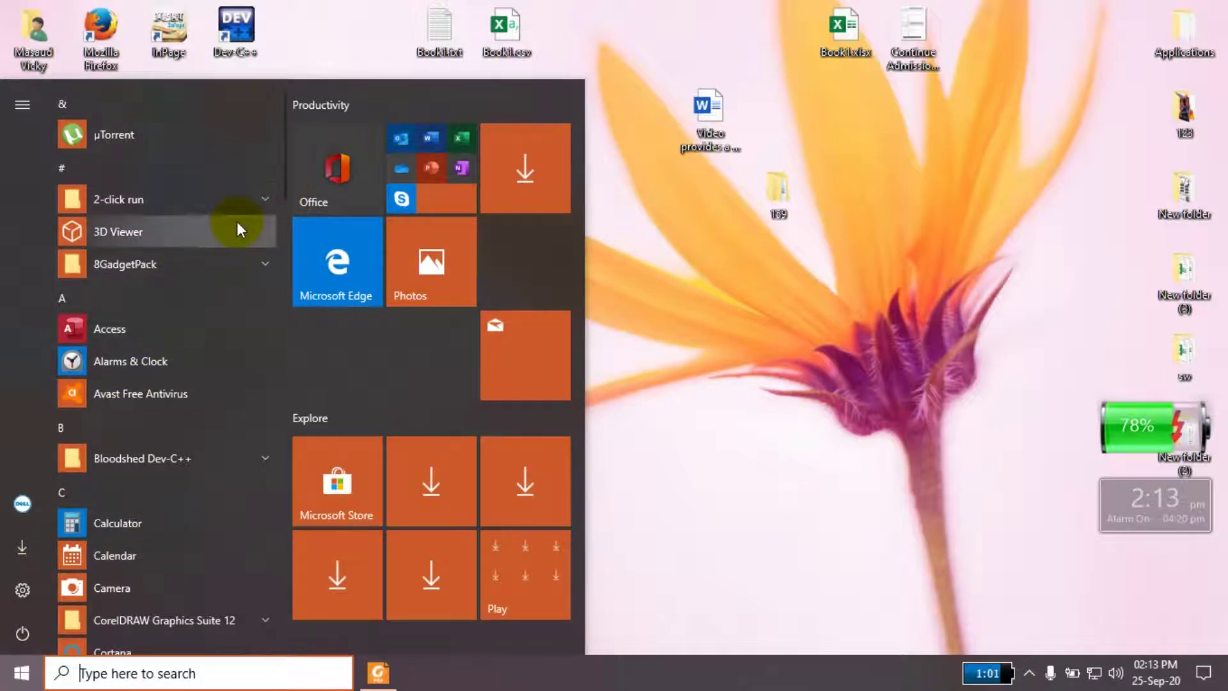
left_click(286, 175)
left_click_drag(285, 175, 279, 257)
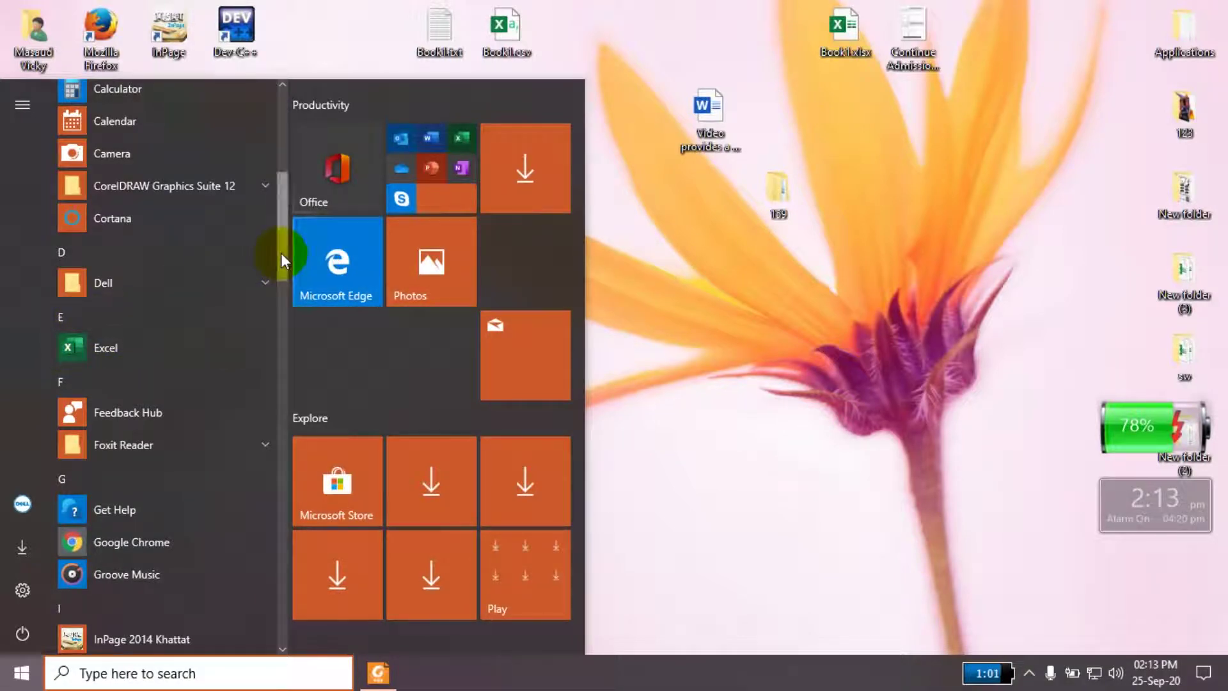
left_click_drag(280, 252, 251, 520)
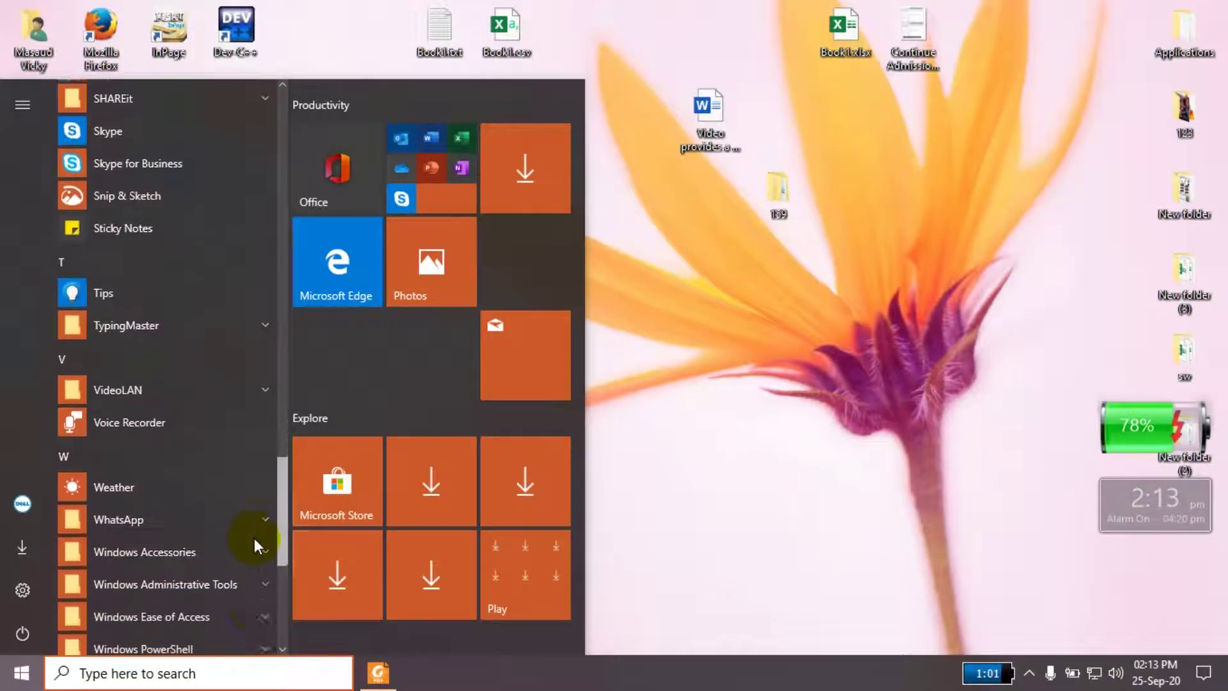
left_click_drag(253, 521, 260, 582)
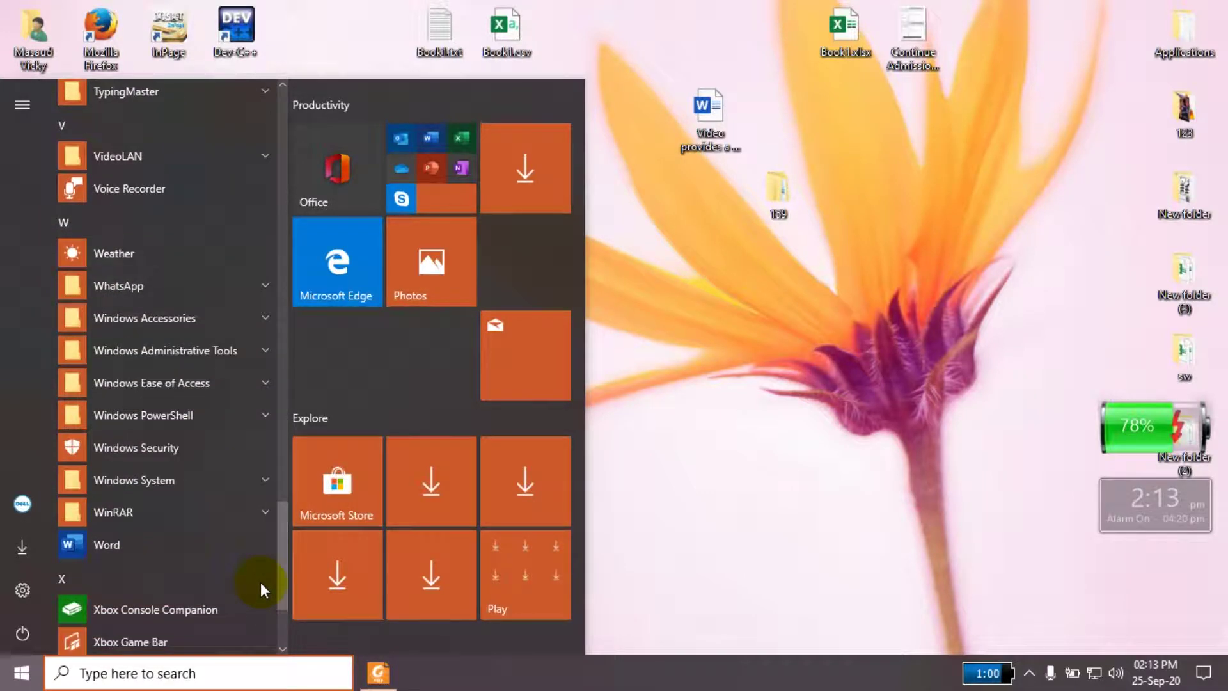
left_click(155, 549)
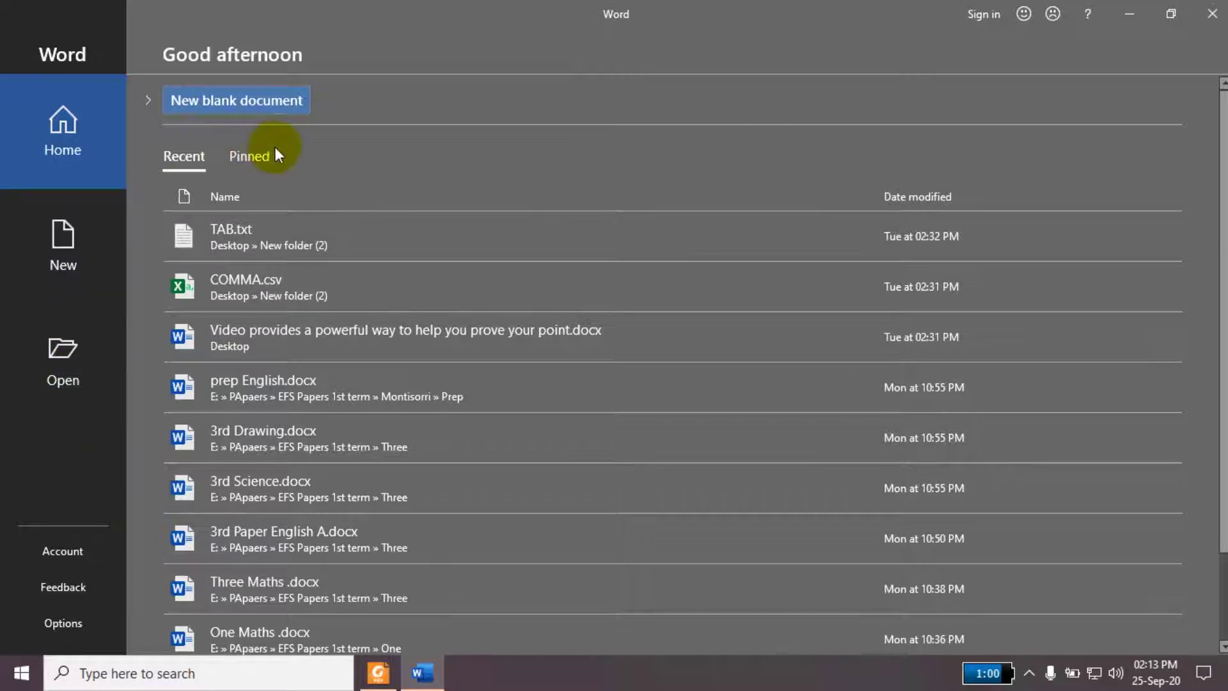
Step: Create a new blank document and discard the files offered by Document Recovery
left_click(237, 103)
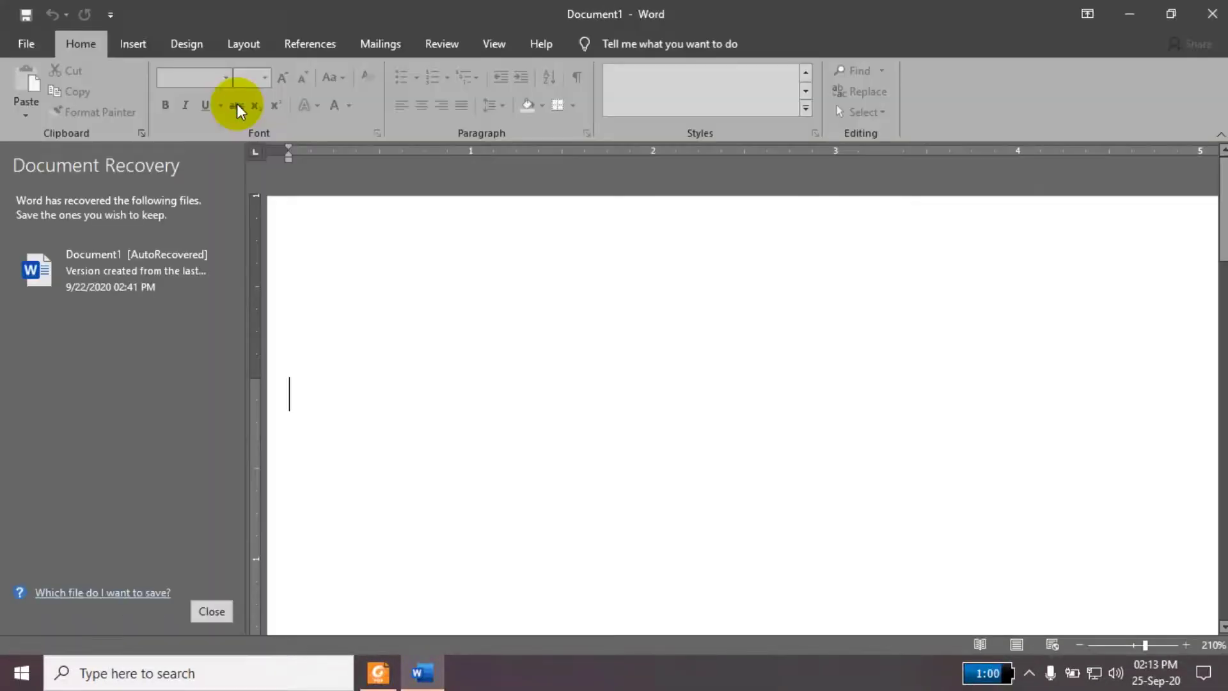
left_click(210, 605)
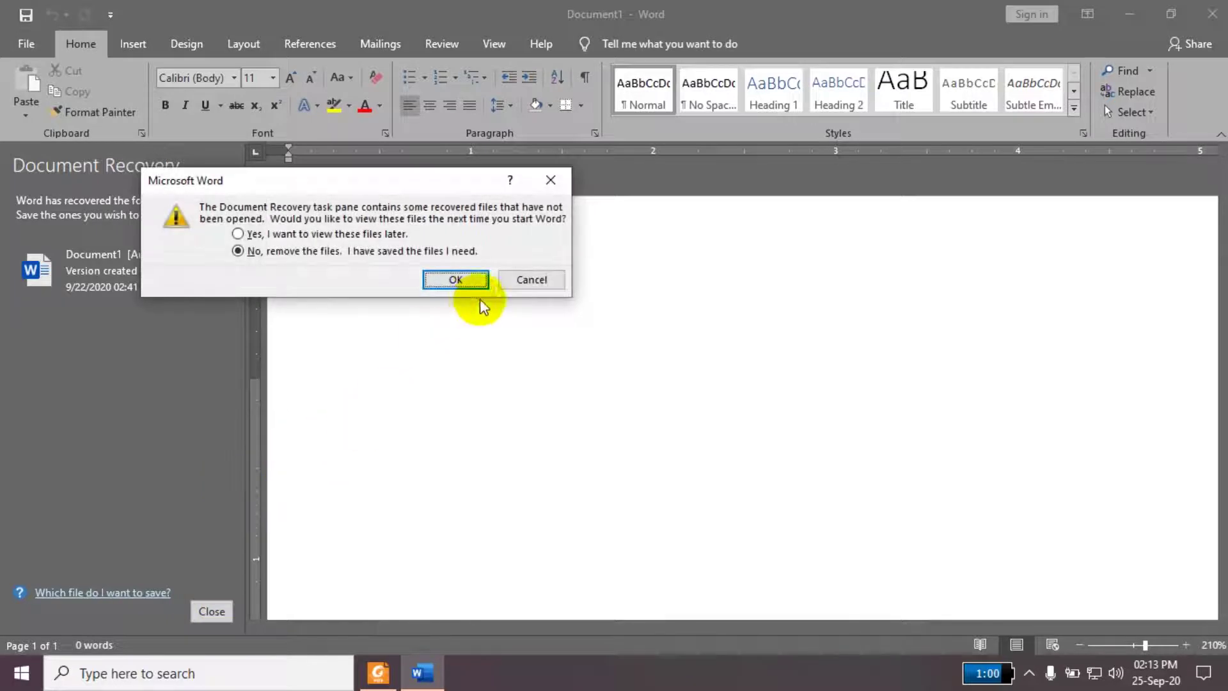
left_click(479, 279)
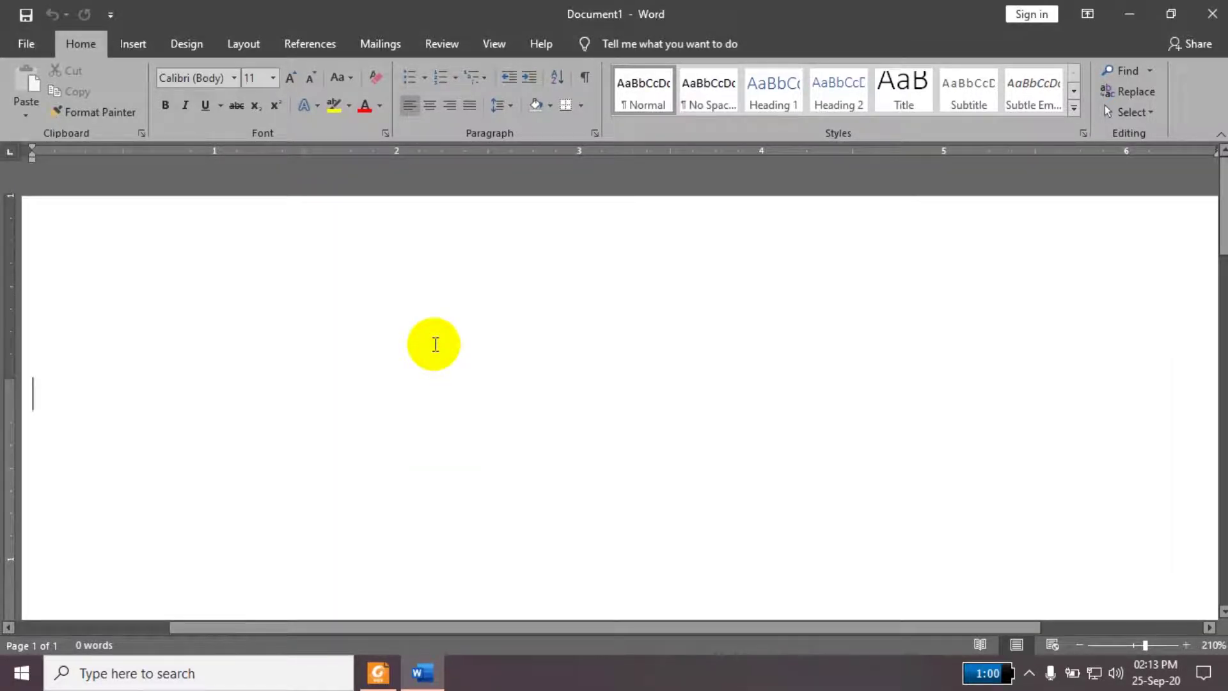
Step: Scroll around the blank page and type a test letter, then delete it
scroll(435, 344, "up", 1, "ctrl")
scroll(435, 344, "up", 1, "ctrl")
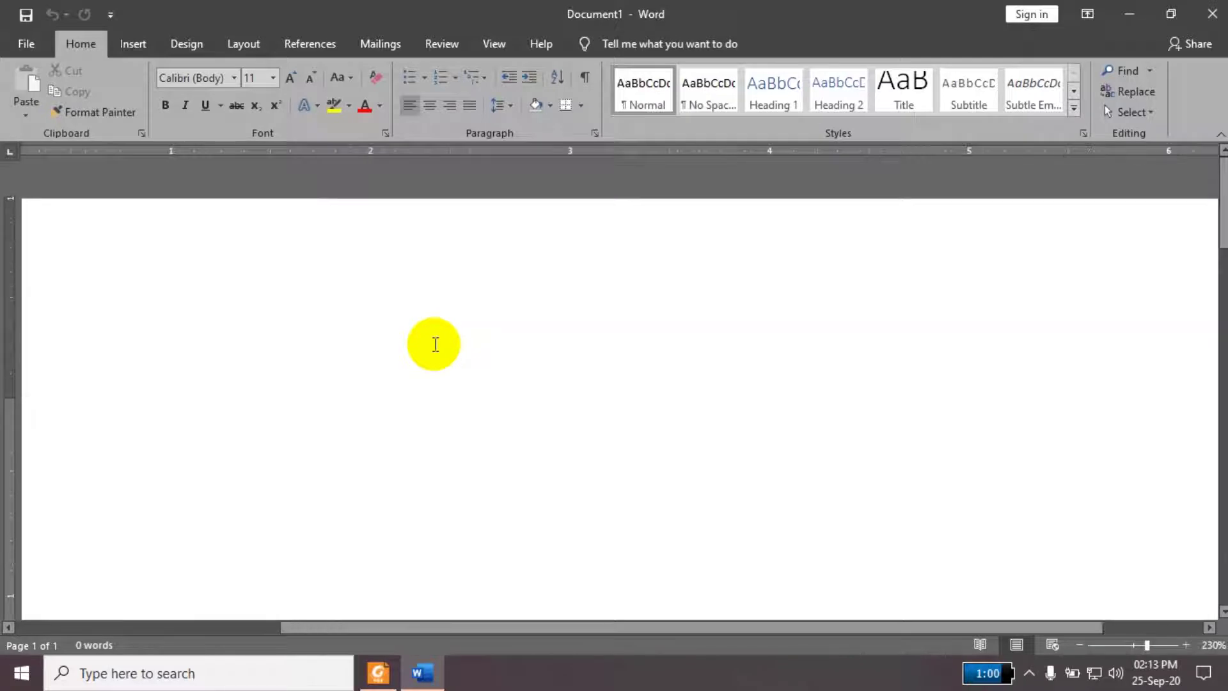
scroll(435, 344, "right", 2)
scroll(435, 344, "right", 1)
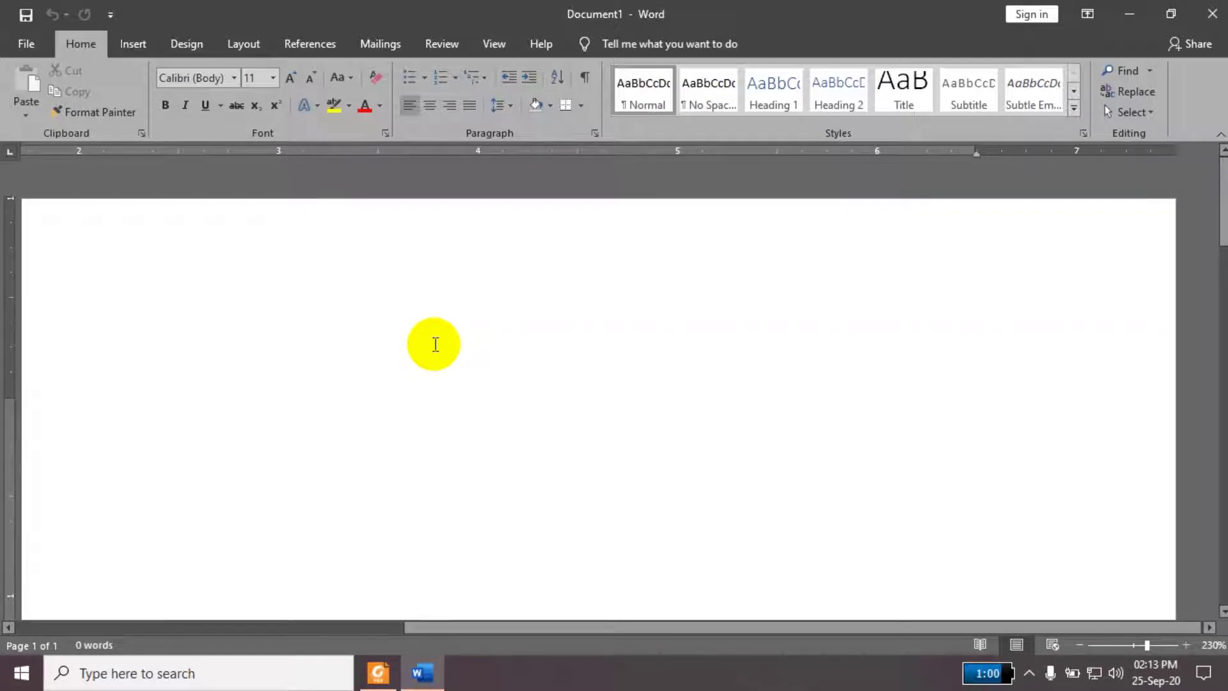
type("a")
key("BackSpace")
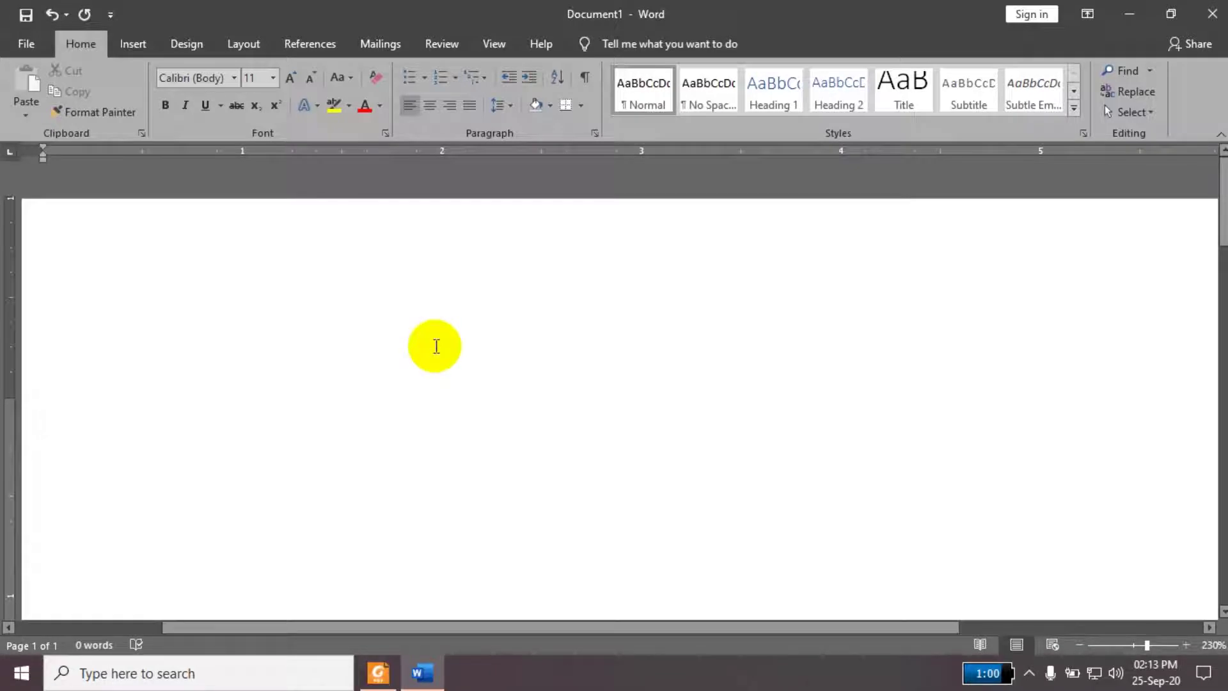
Step: Zoom out with the status-bar buttons, zoom back in, then slide the zoom to about 62%
left_click(1077, 646)
left_click(1077, 645)
left_click(1078, 645)
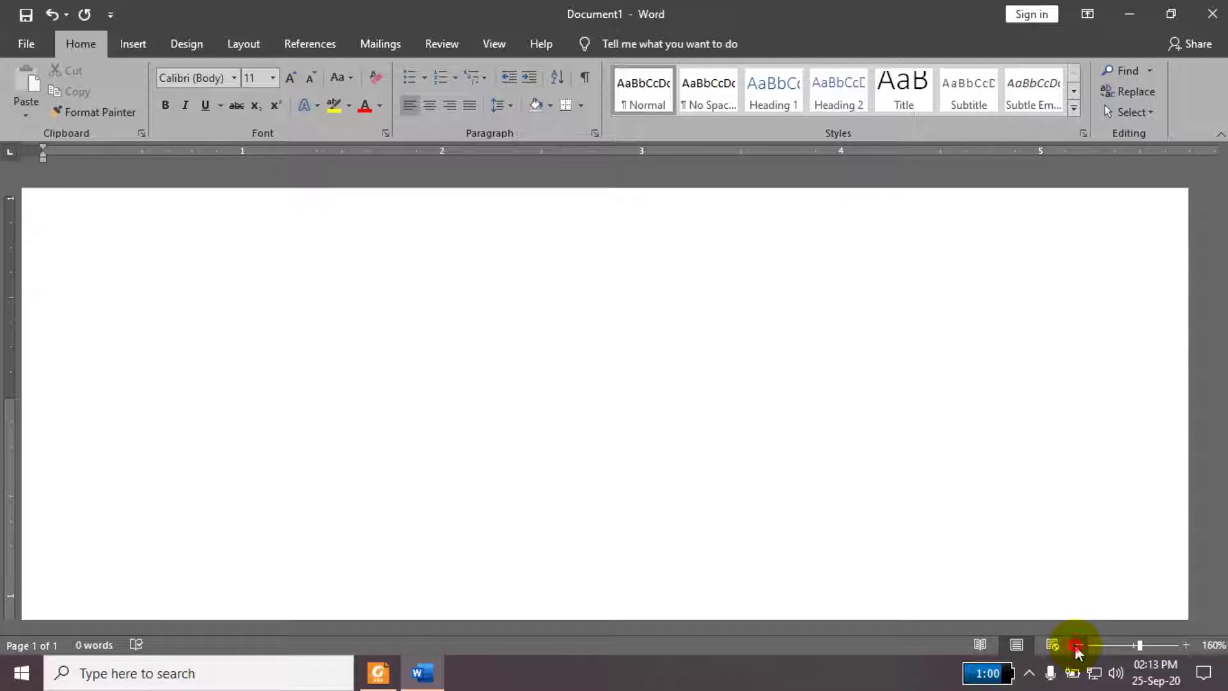
left_click(1077, 646)
left_click(1077, 645)
left_click(1077, 646)
left_click(1077, 645)
left_click(1078, 646)
left_click(1077, 645)
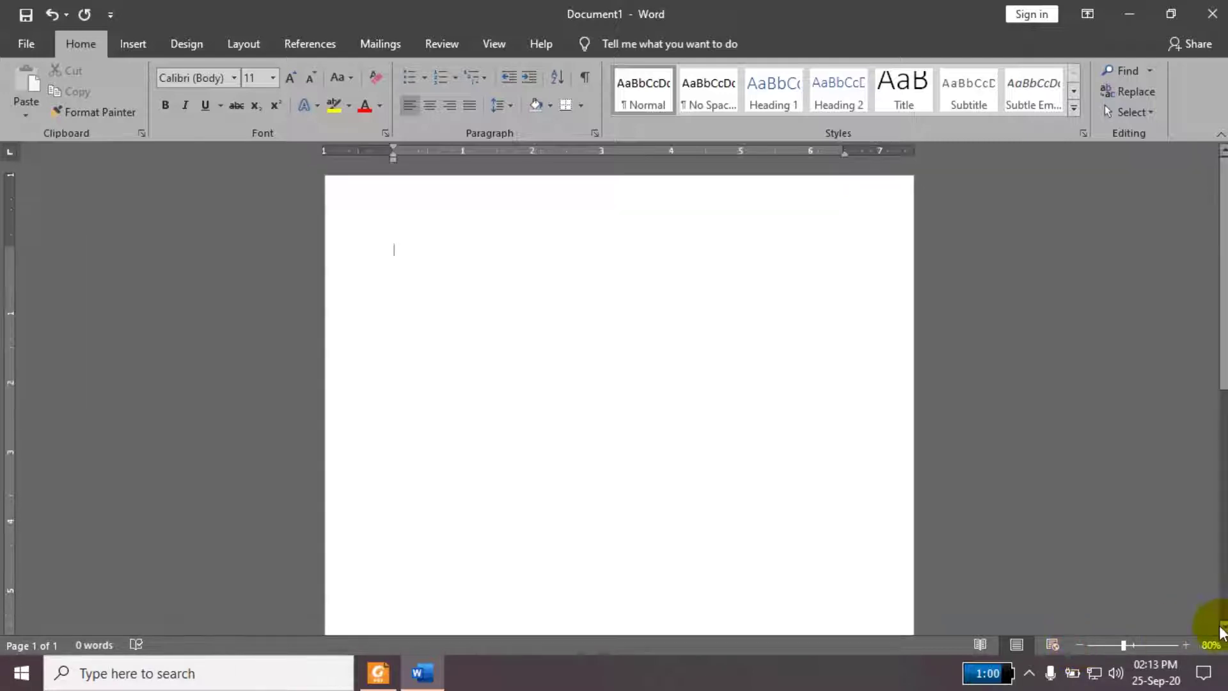
left_click(1186, 644)
left_click(1186, 645)
left_click(1186, 645)
left_click(1186, 644)
left_click(1186, 645)
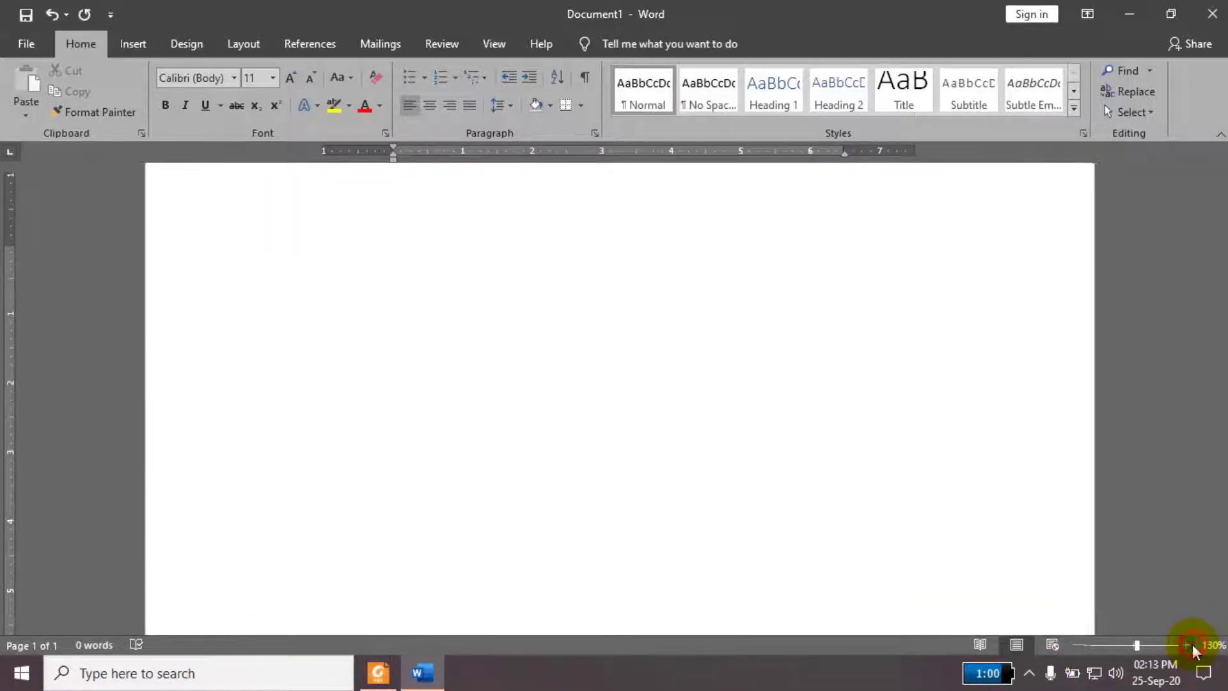
mouse_move(1137, 647)
left_mouse_down()
mouse_move(1115, 647)
mouse_move(1127, 646)
left_mouse_up()
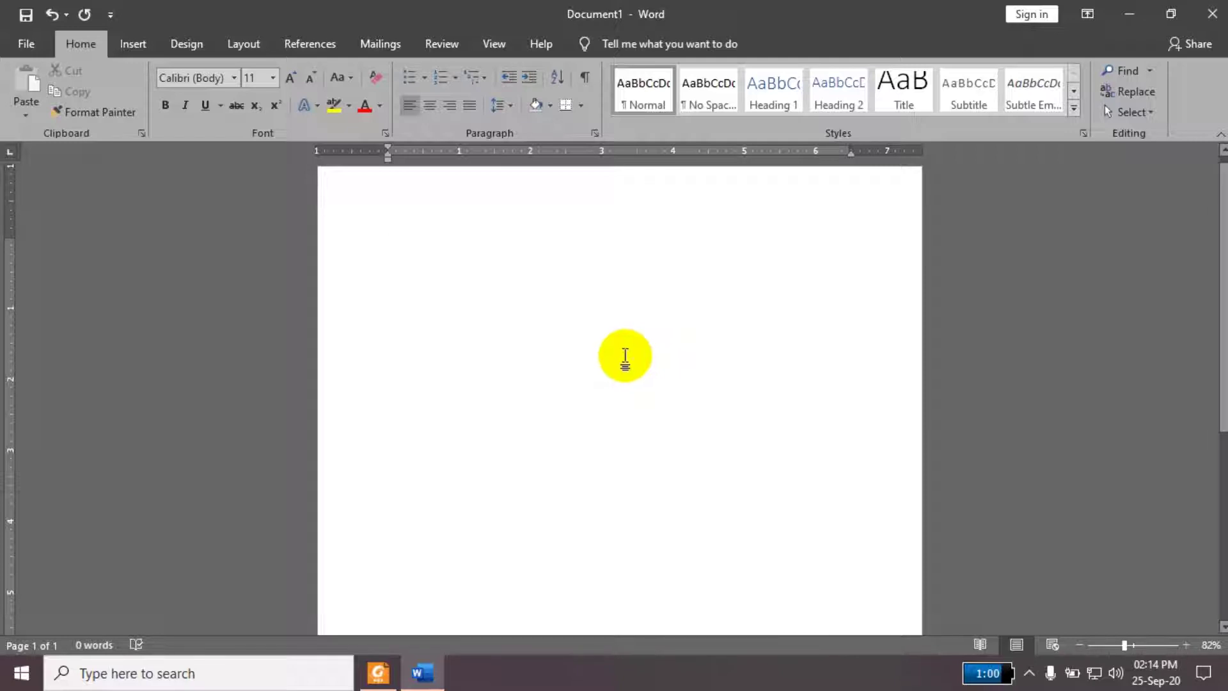
Step: Ctrl+scroll the zoom in and out, settling at 90% with the full page width visible
scroll(627, 356, "up", 20, "ctrl")
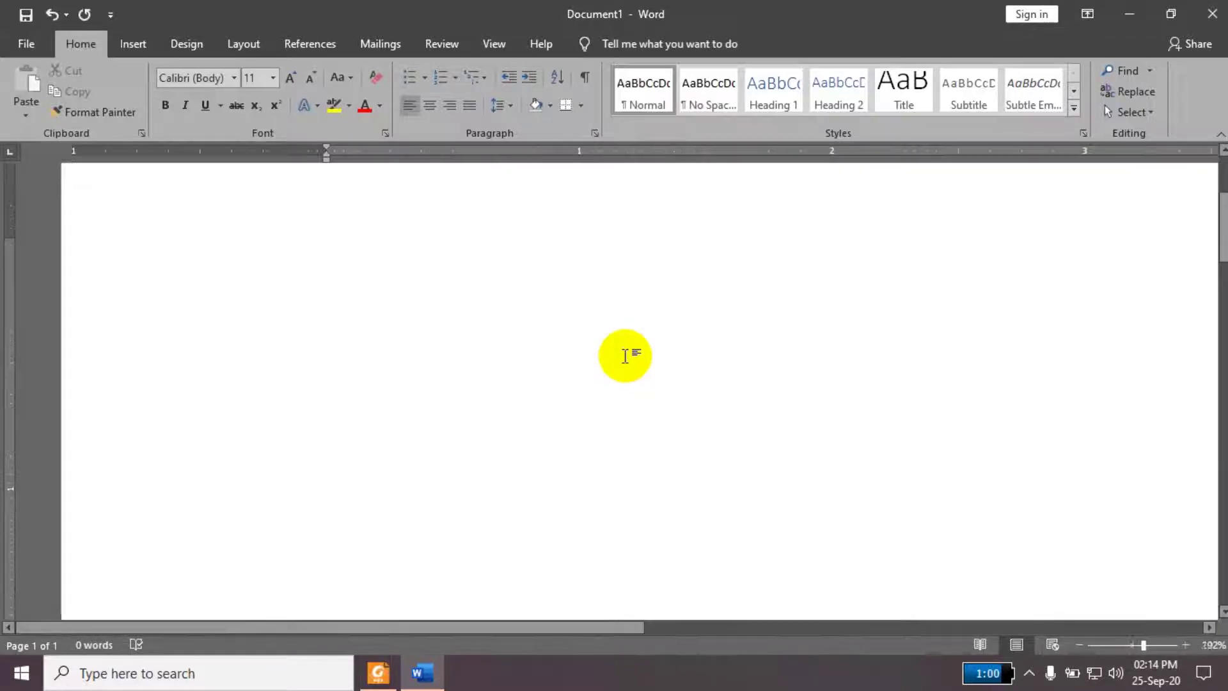
scroll(625, 356, "down", 20, "ctrl")
scroll(625, 356, "up", 5, "ctrl")
scroll(625, 357, "down", 5, "ctrl")
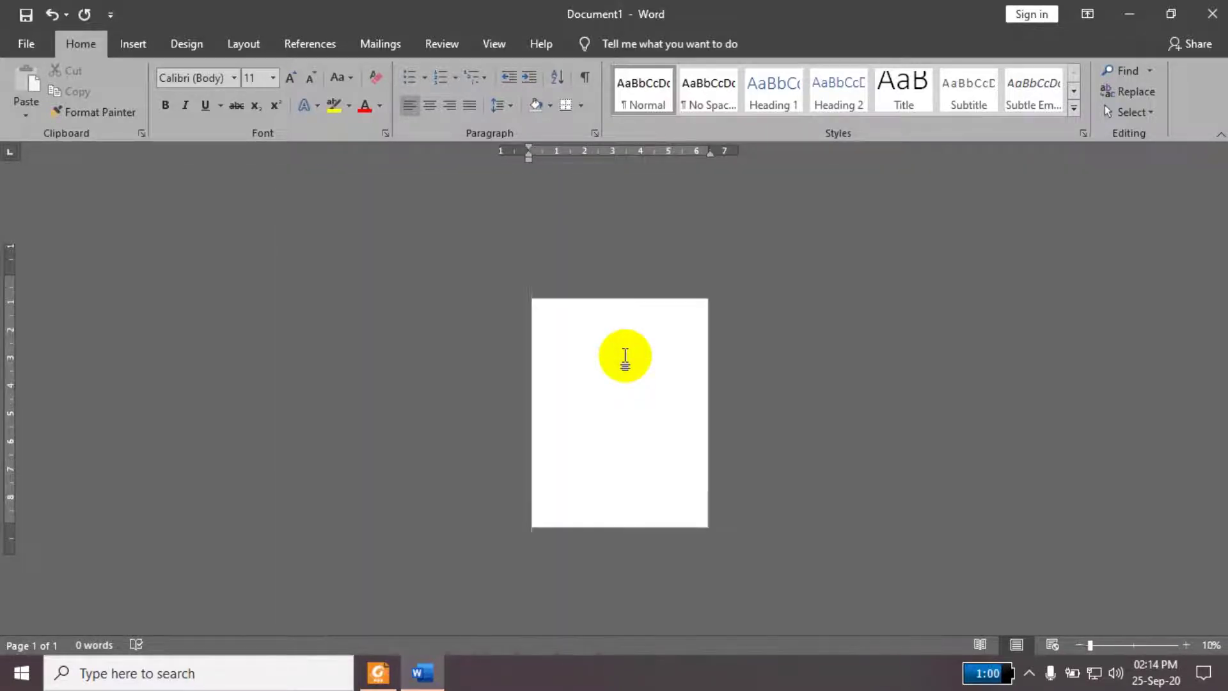
scroll(625, 356, "up", 4, "ctrl")
scroll(625, 356, "up", 10, "ctrl")
scroll(627, 357, "down", 11, "ctrl")
scroll(627, 357, "up", 11, "ctrl")
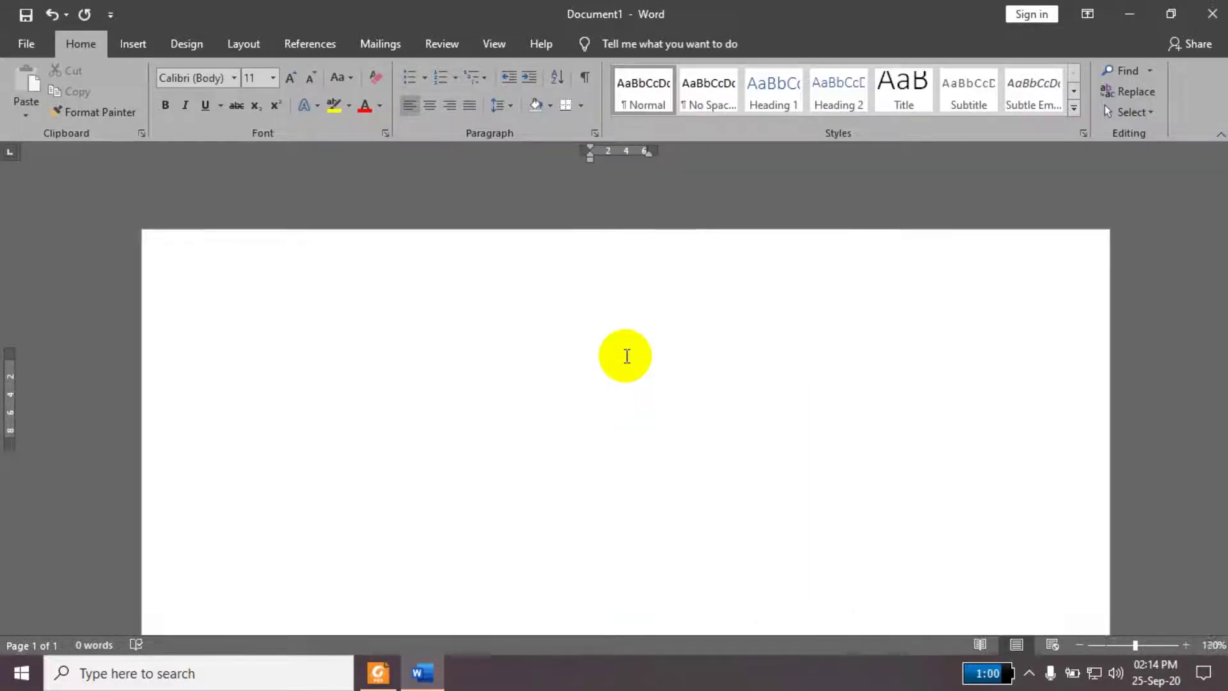
scroll(627, 356, "down", 10, "ctrl")
scroll(627, 356, "down", 3, "ctrl")
scroll(626, 358, "down", 1, "ctrl")
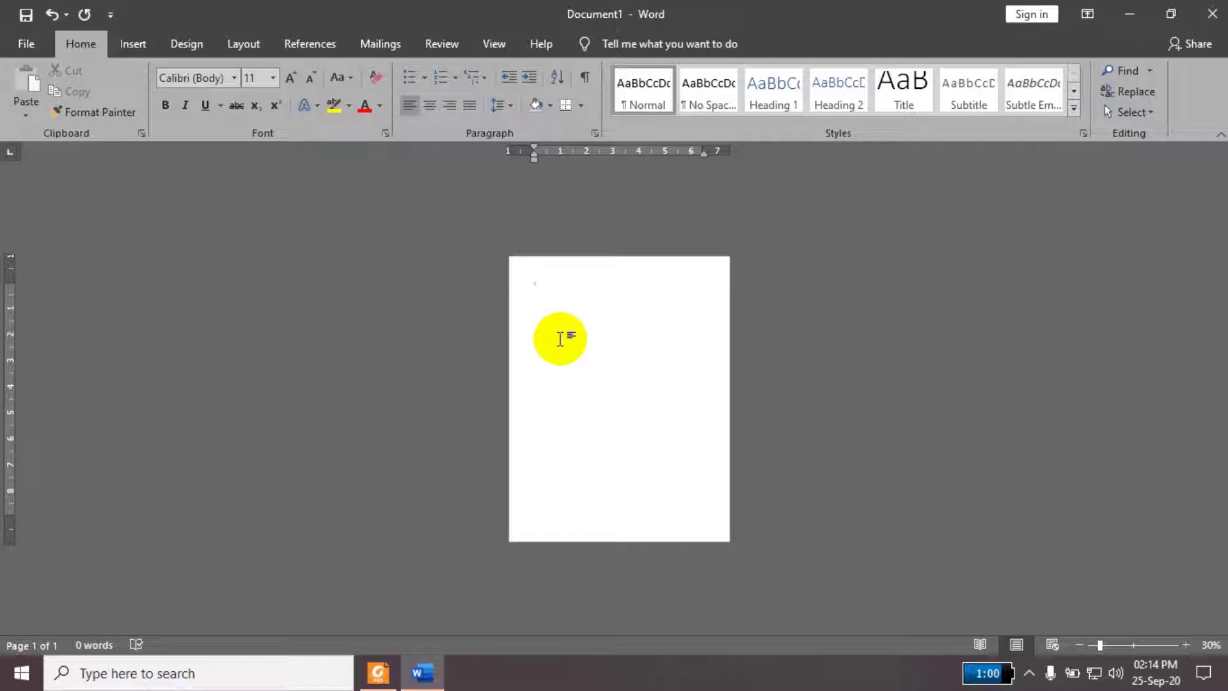
scroll(560, 340, "up", 6)
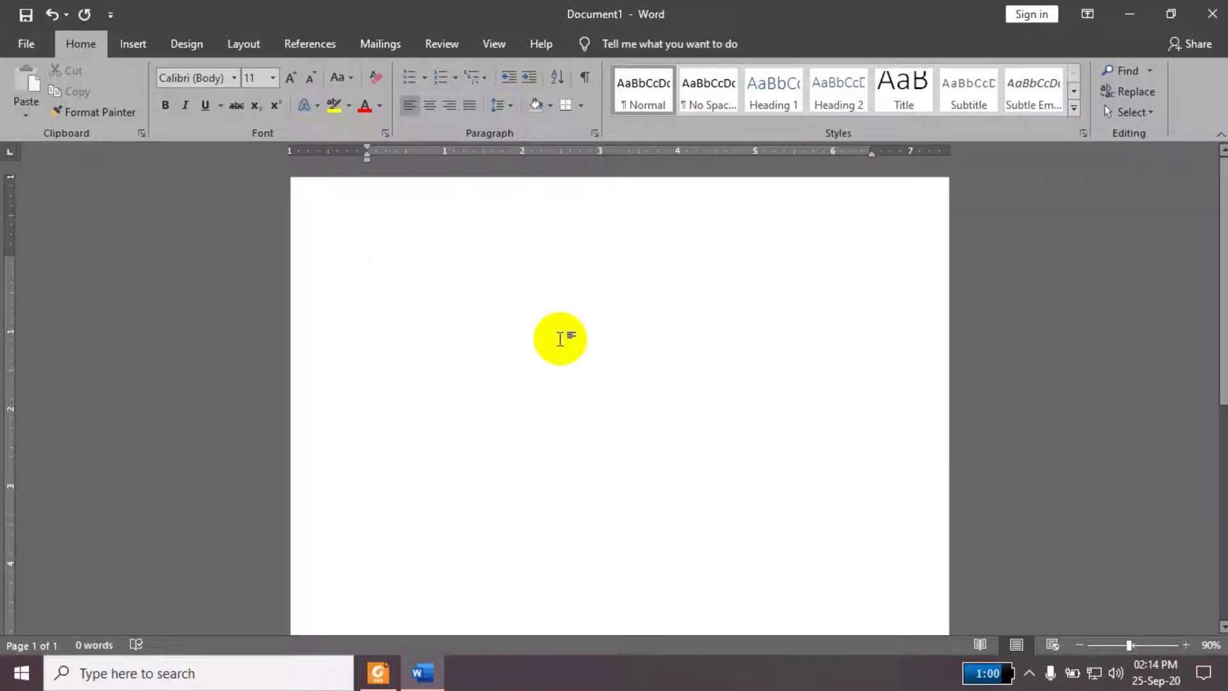
Step: Type the person's full name on the first line, correcting the surname's typos
type("M")
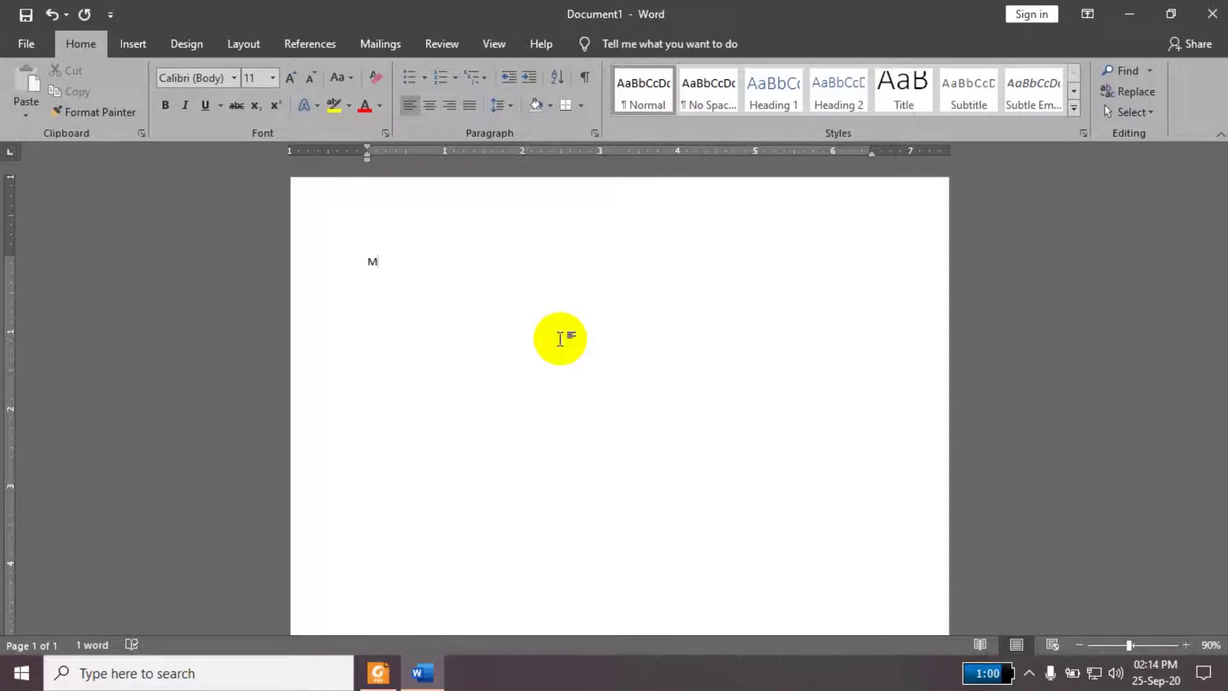
type("uhamma")
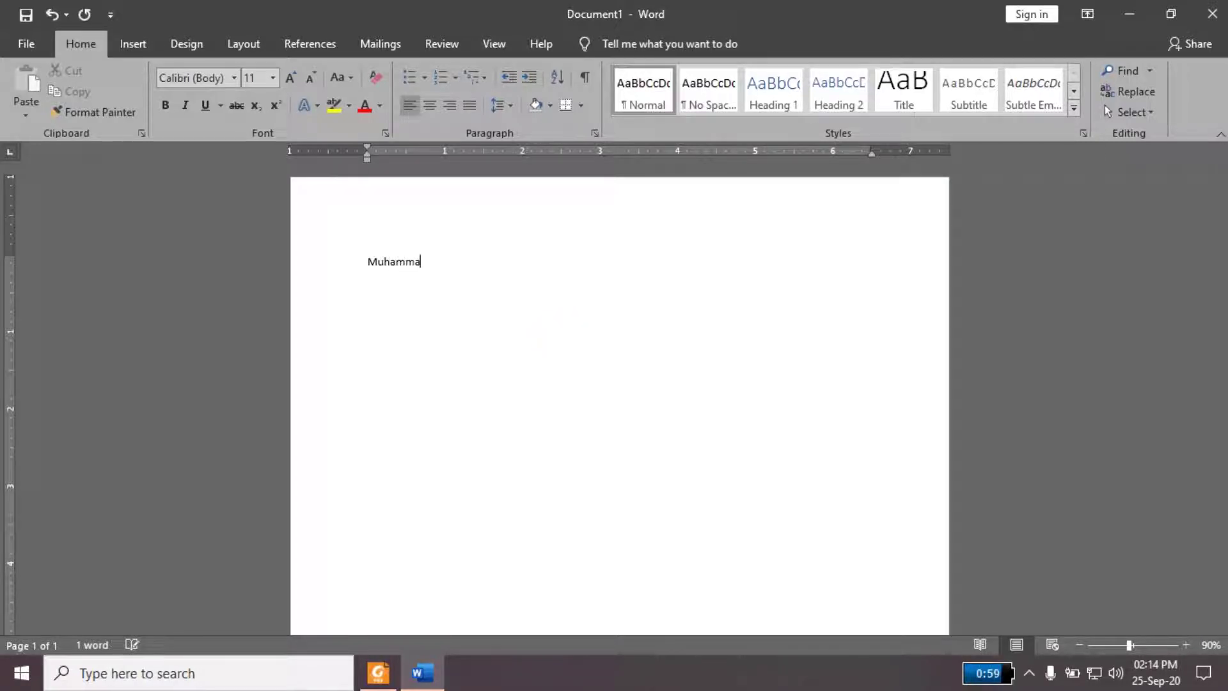
type("d Masi")
key("BackSpace")
type("a")
type("uf")
key("BackSpace")
type("d")
Step: Select the whole name and increase its font size twice
key("ctrl+a")
key("ctrl+shift+period")
key("ctrl+shift+period")
key("ctrl+shift+period")
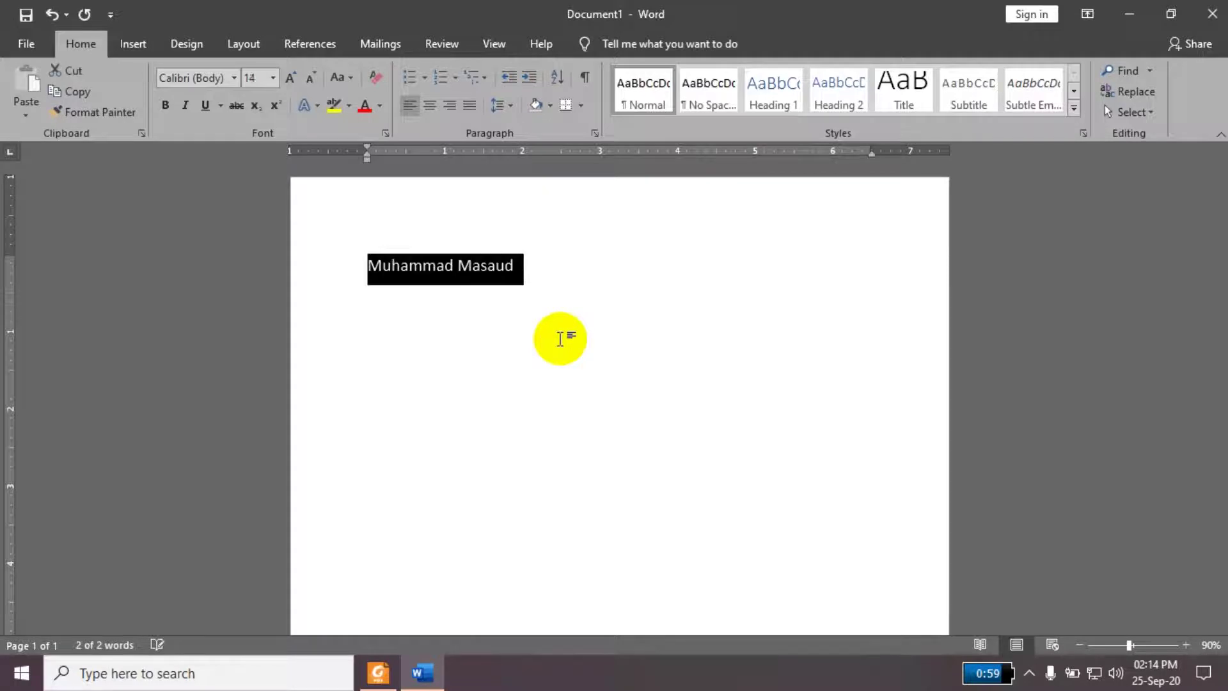
key("ctrl+shift+period")
key("ctrl+shift+period")
key("ctrl+shift+period")
key("ctrl+shift+period")
key("ctrl+shift+period")
key("ctrl+shift+period")
key("ctrl+shift+period")
key("ctrl+shift+period")
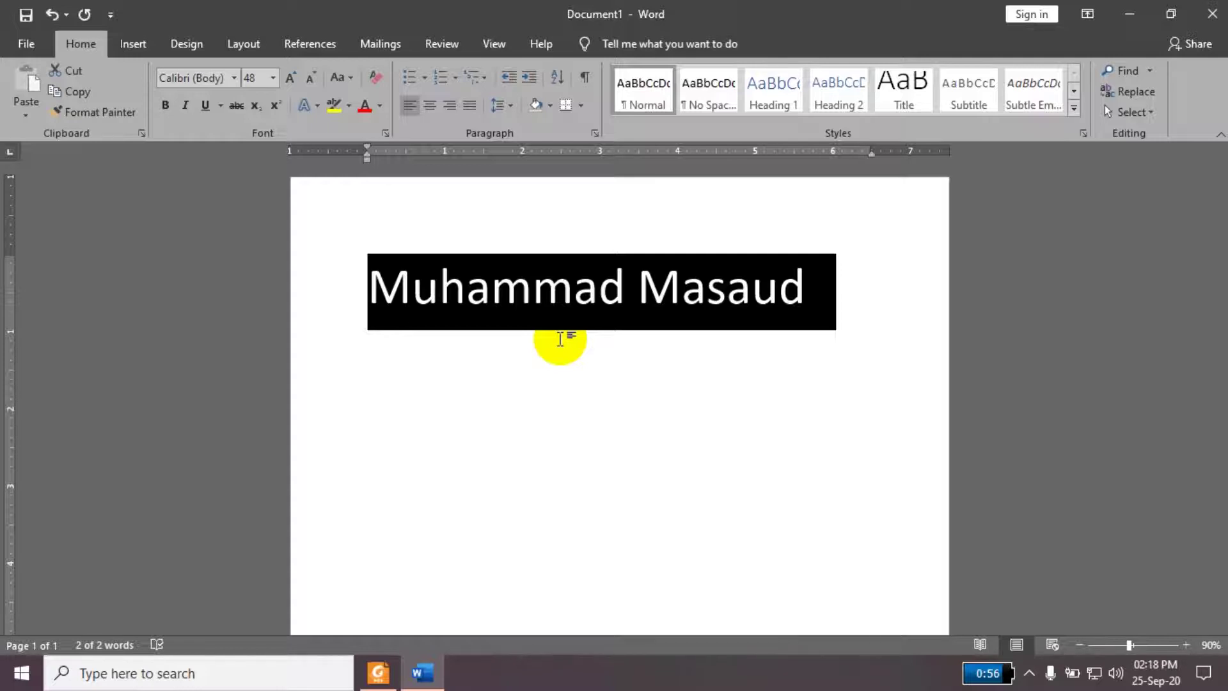
Step: Deselect the name and create a blank Document2 from File > New
left_click(507, 311)
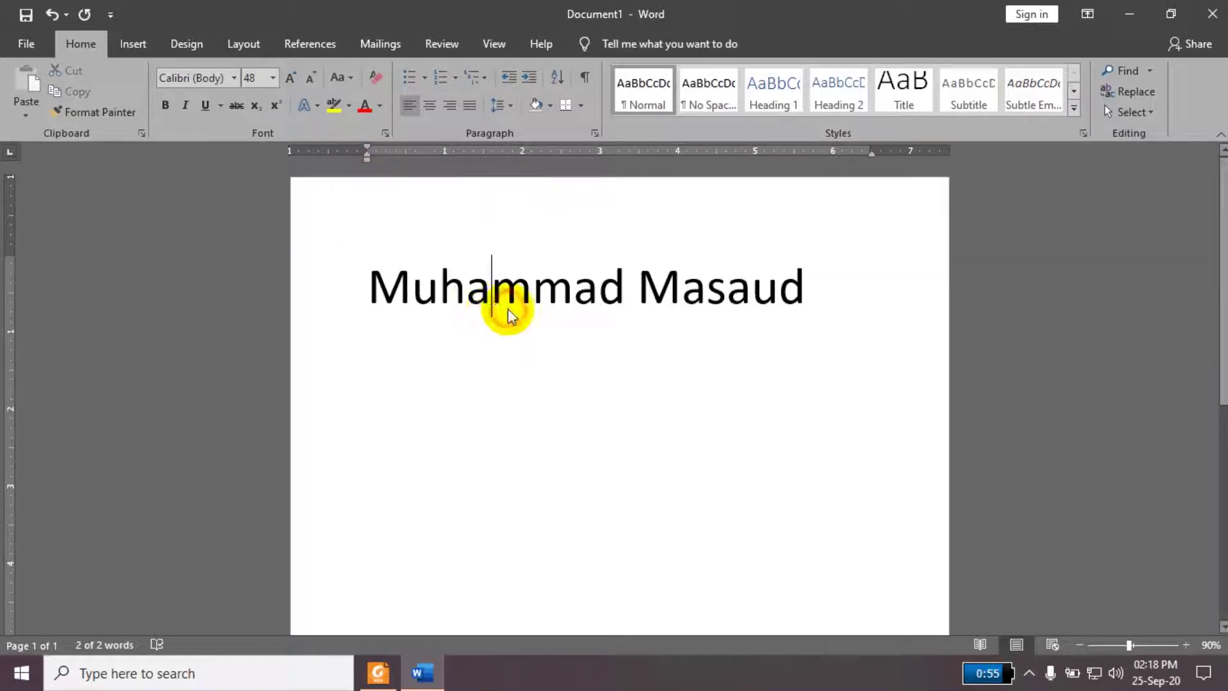
left_click(27, 46)
left_click(75, 128)
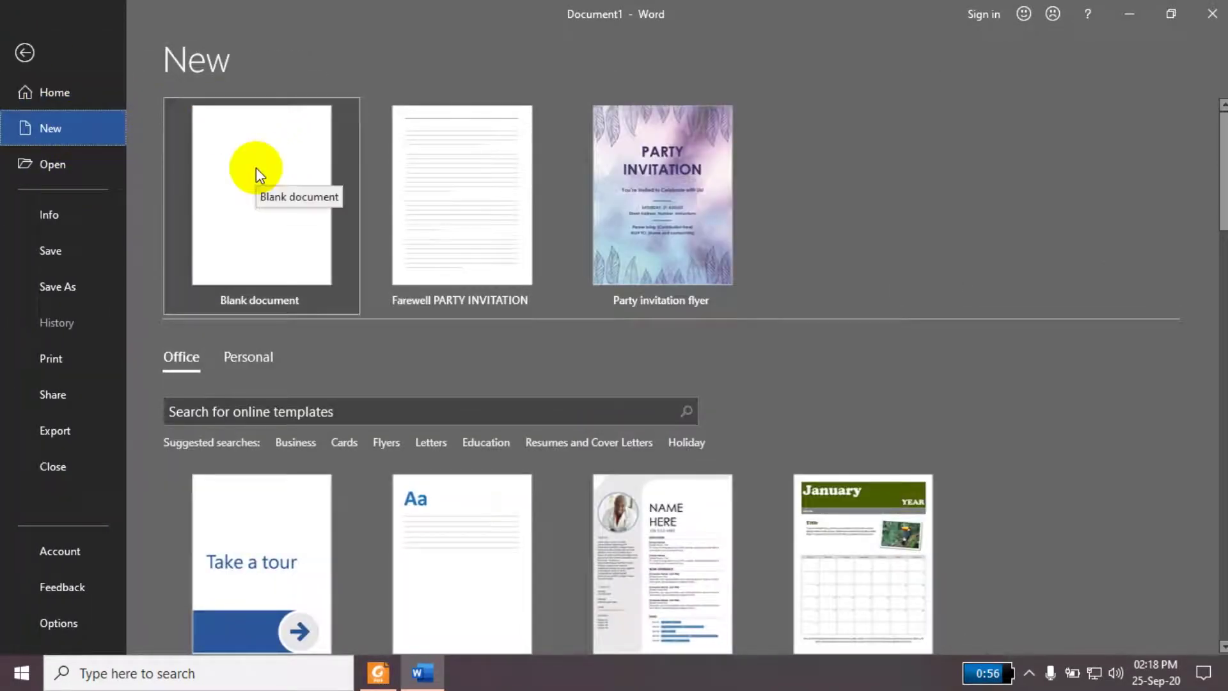
left_click(256, 168)
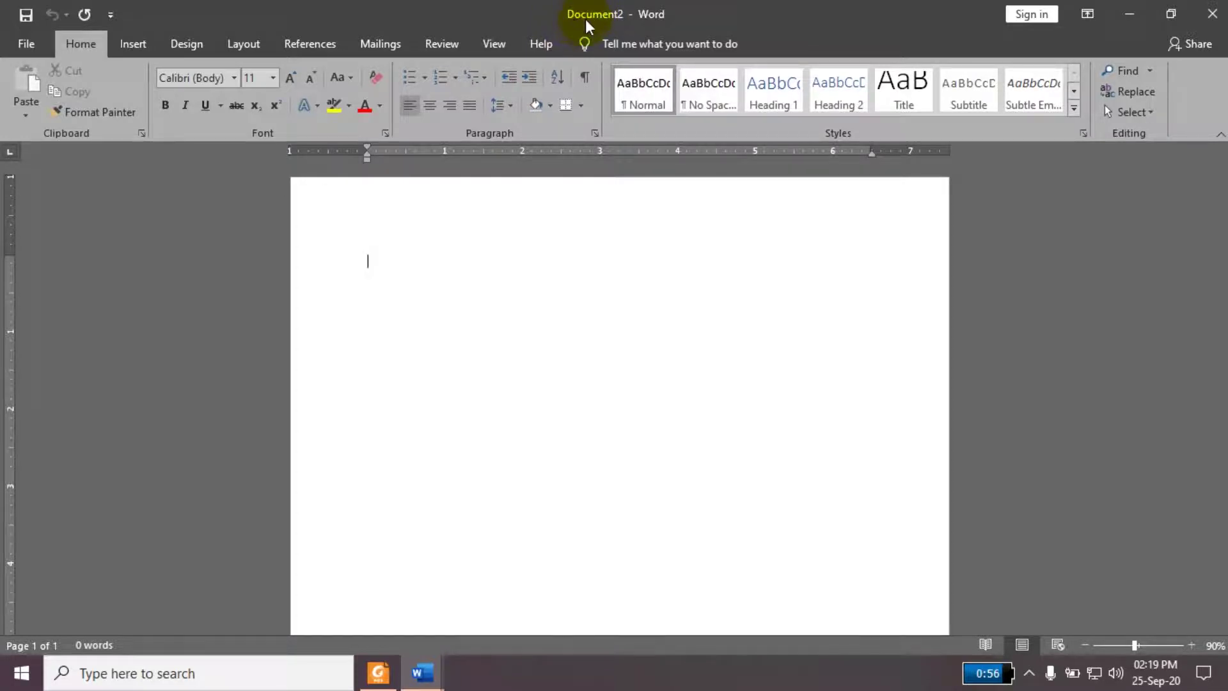
Step: Minimize and restore Document2, then create more blank documents with Ctrl+N up to Document7
left_click(1142, 19)
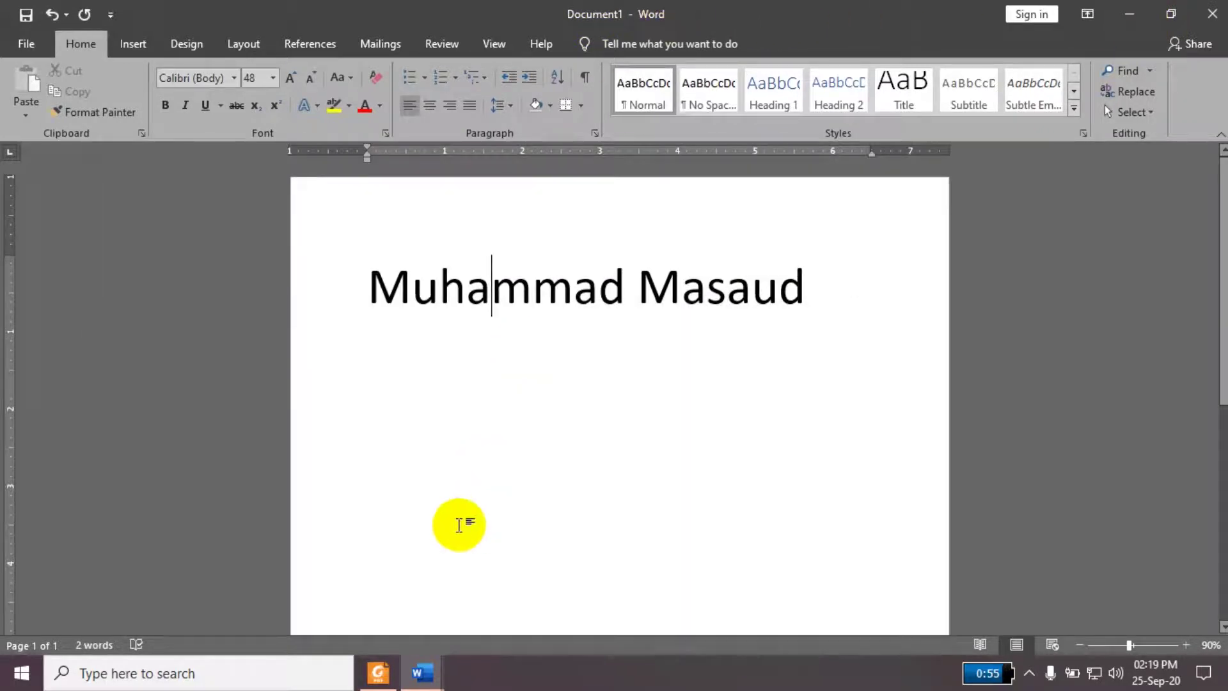
mouse_move(417, 673)
left_click(481, 614)
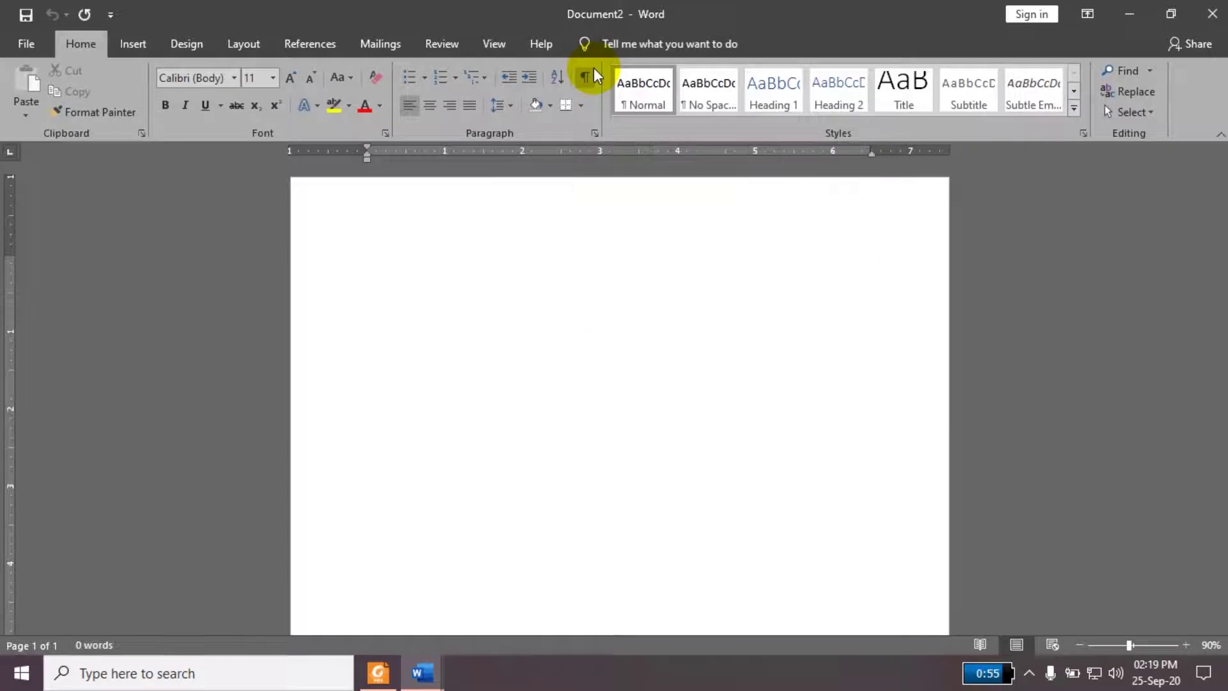
key("ctrl+n")
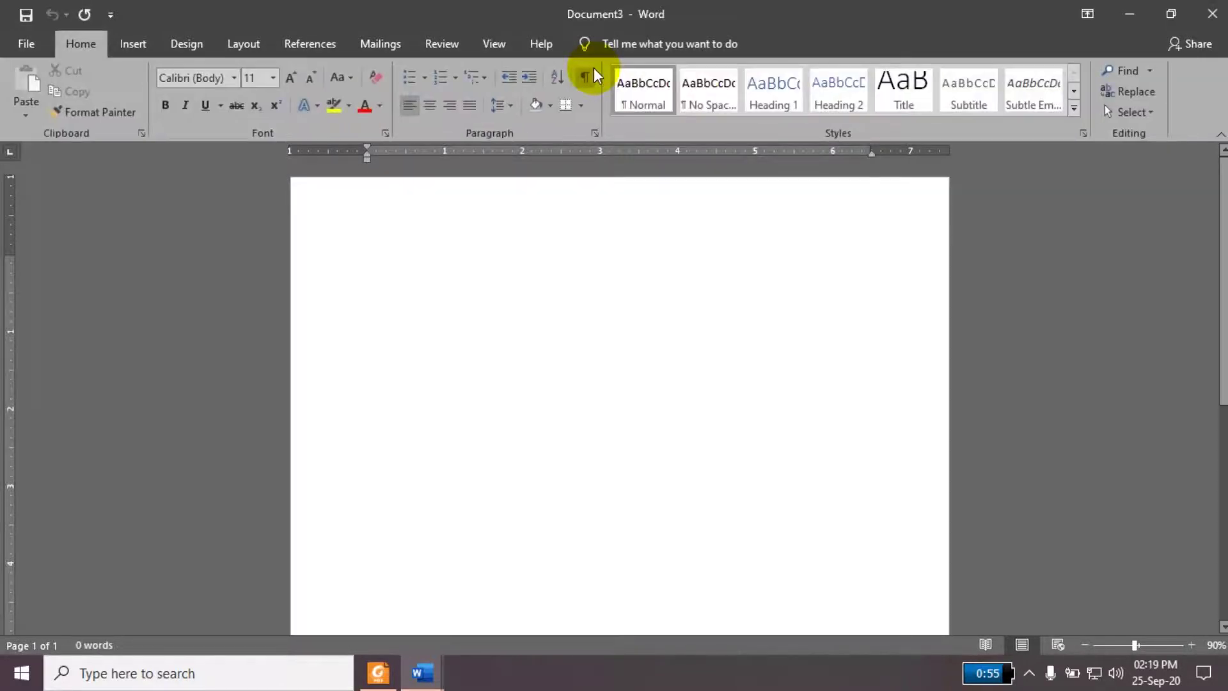
key("ctrl+n")
key("ctrl+n")
key("ctrl+n")
key("ctrl+n")
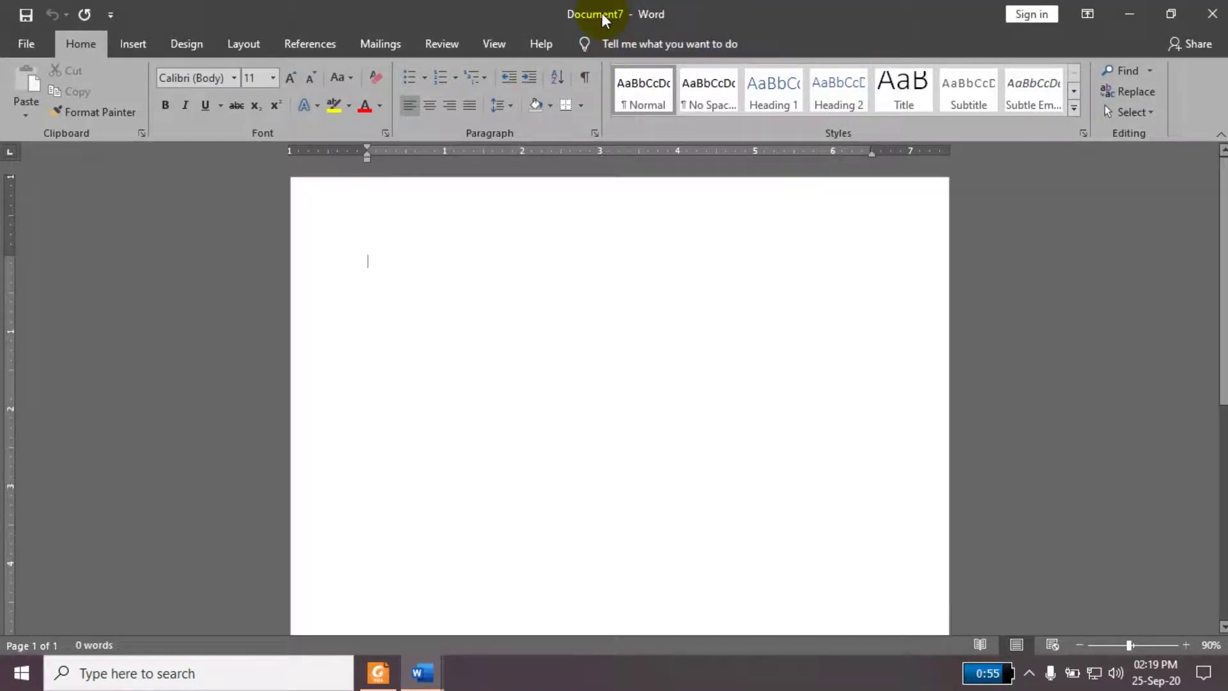
Step: Browse the Insert, Design, References, Mailings, Review, View, Help and Home tabs, ending on Insert
left_click(144, 46)
left_click(190, 46)
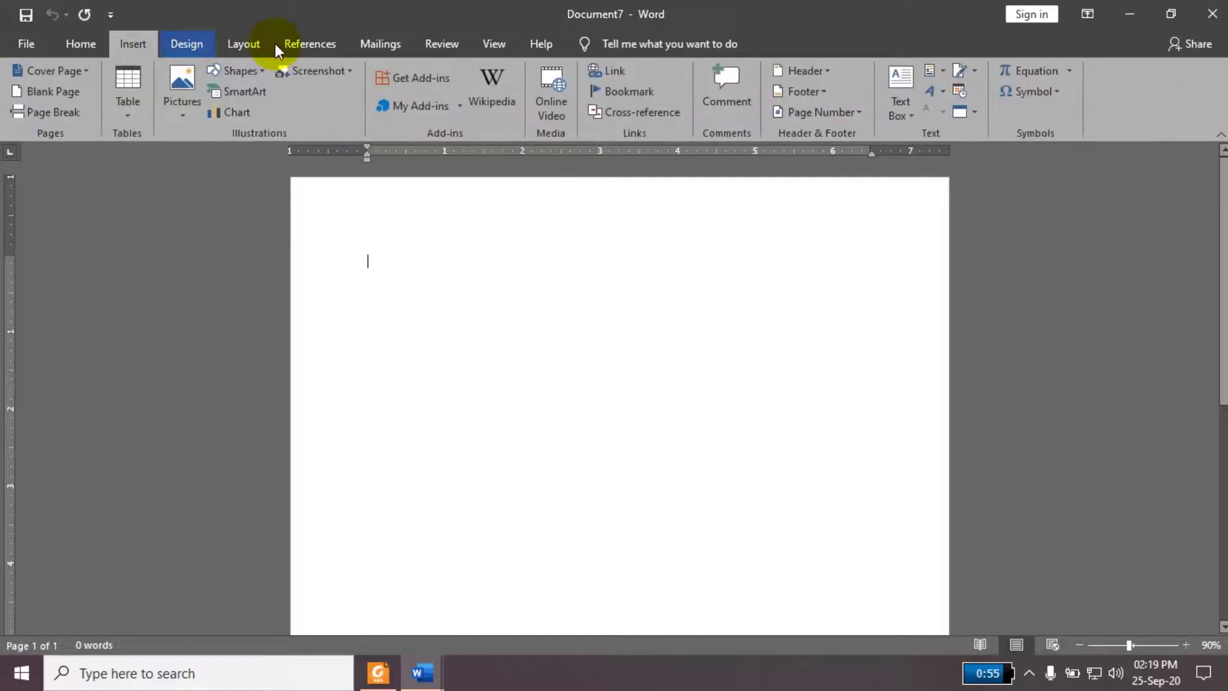
left_click(346, 43)
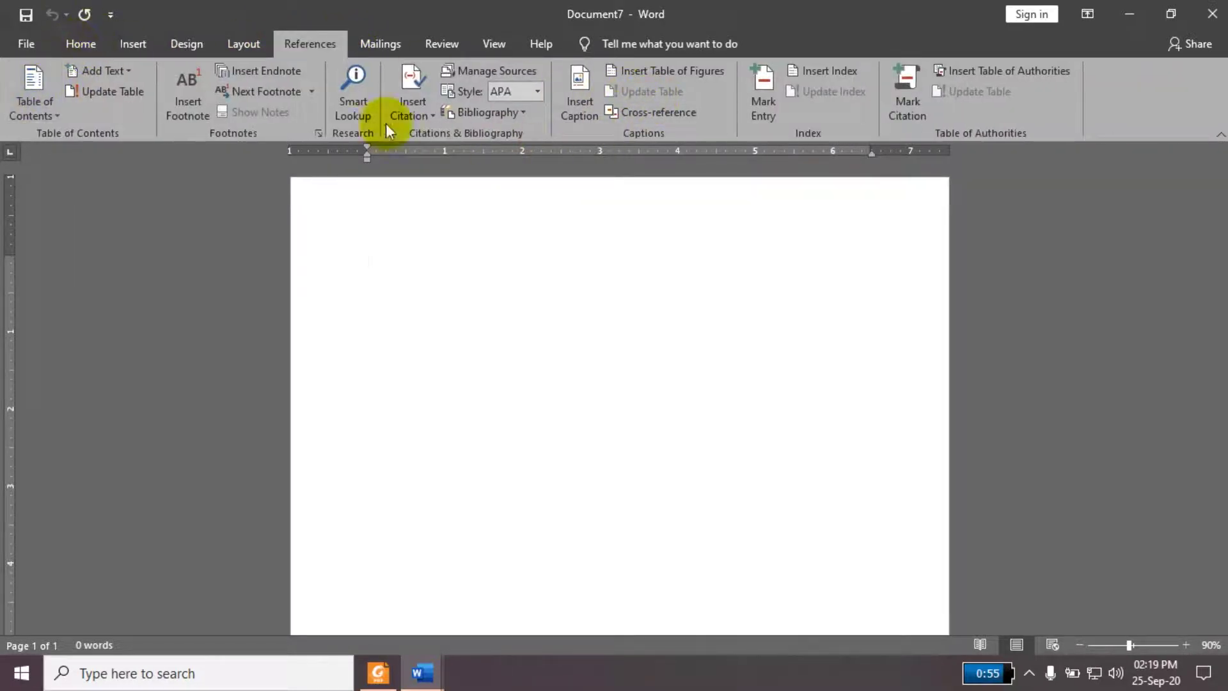
left_click(368, 46)
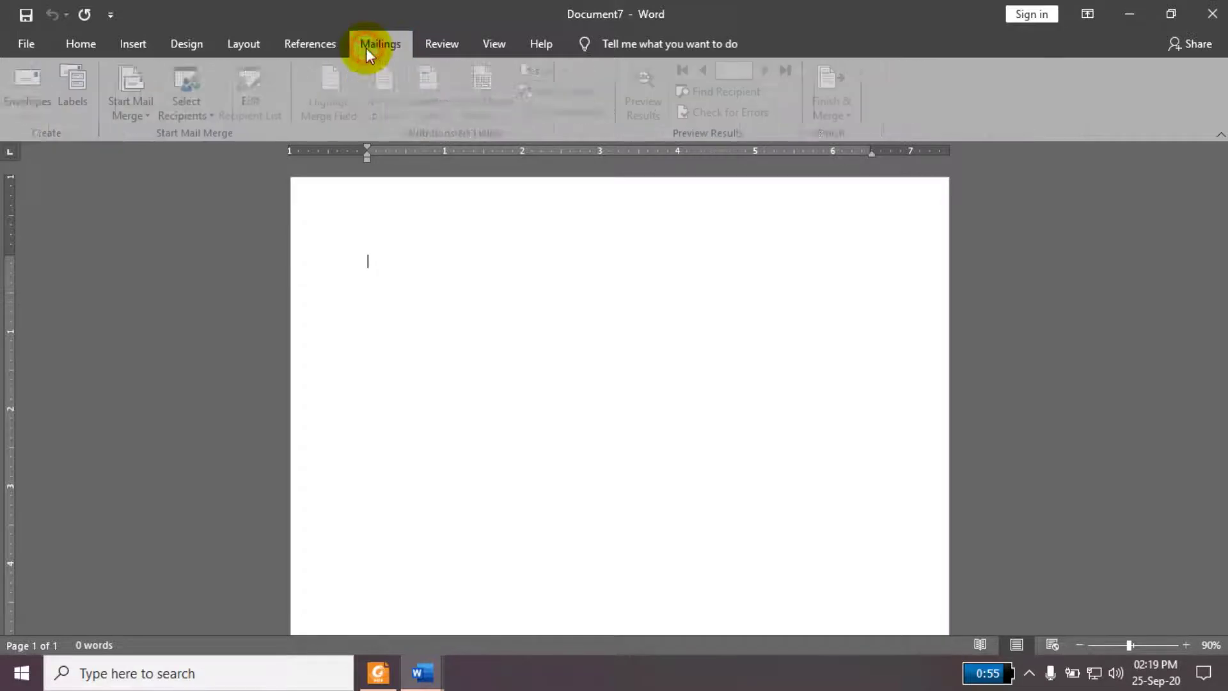
left_click(441, 44)
left_click(493, 44)
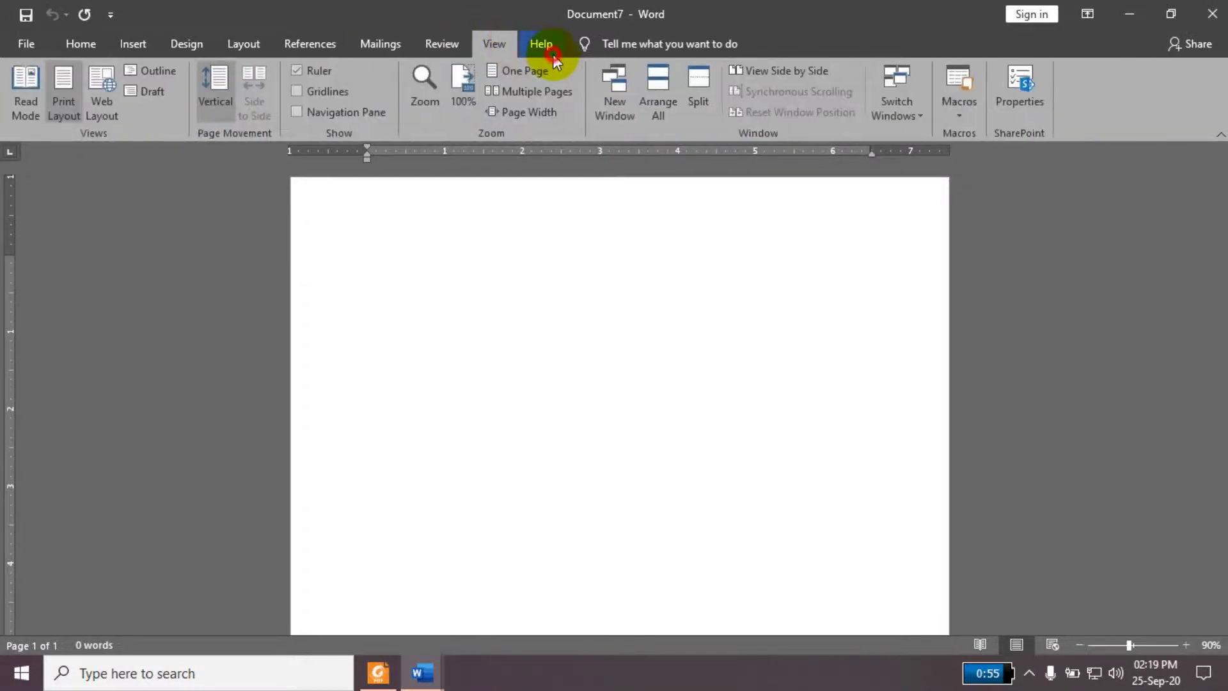
left_click(541, 44)
left_click(80, 43)
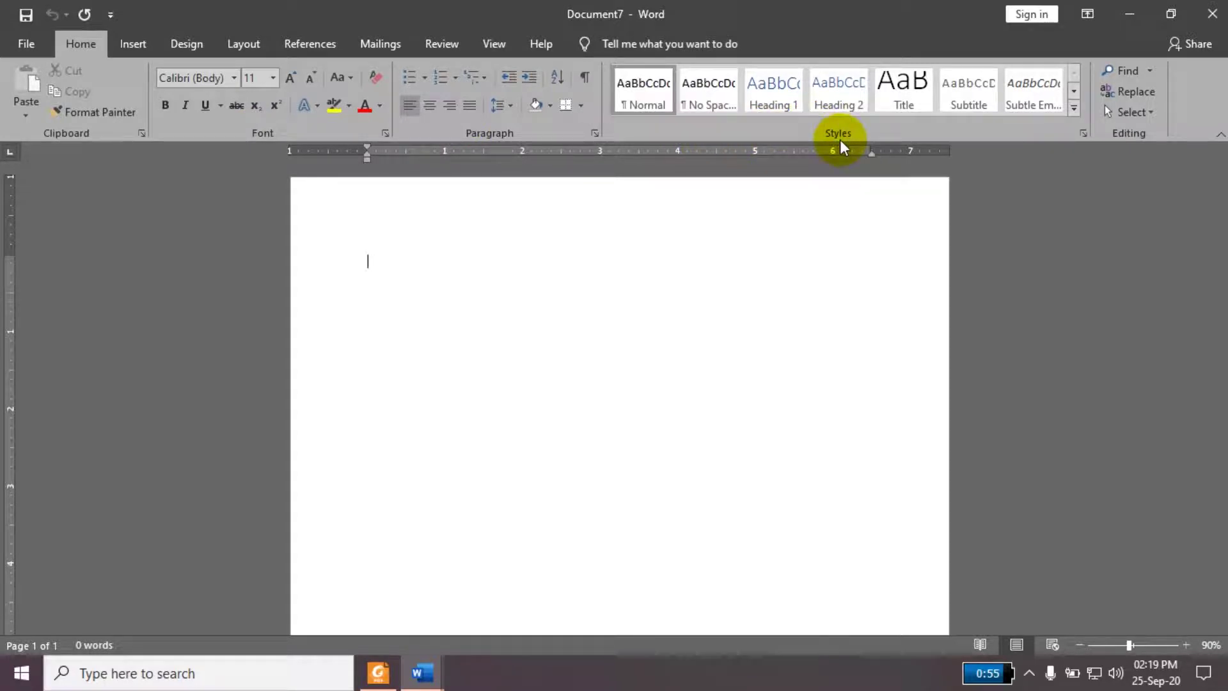
left_click(136, 44)
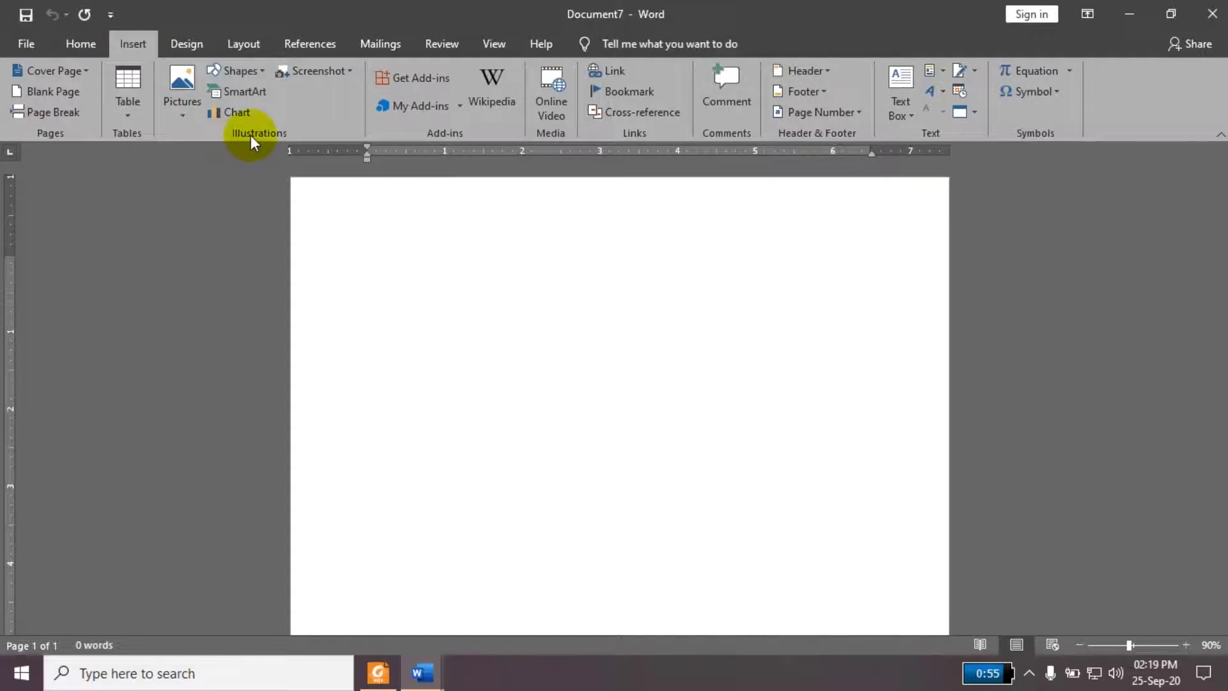
Step: Switch the ribbon from Insert back to the Home tab
left_click(89, 50)
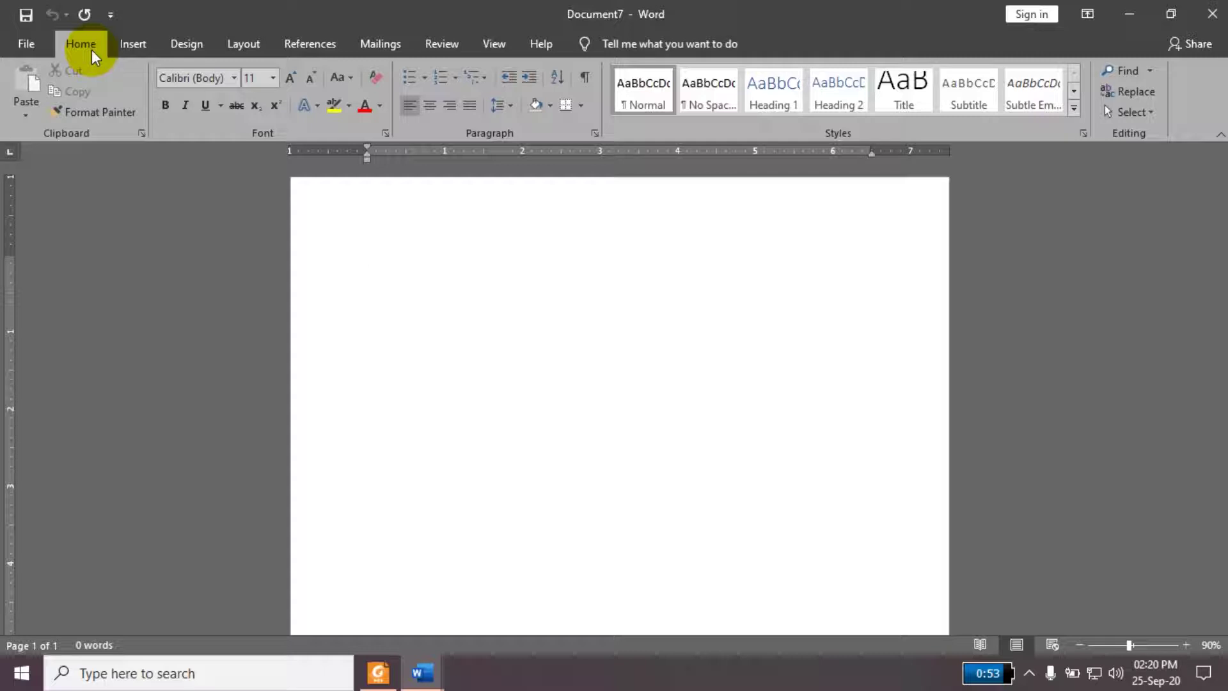
Step: Close the extra blank Documents 7, 6, 5 and 2
left_click(1203, 13)
left_click(1203, 13)
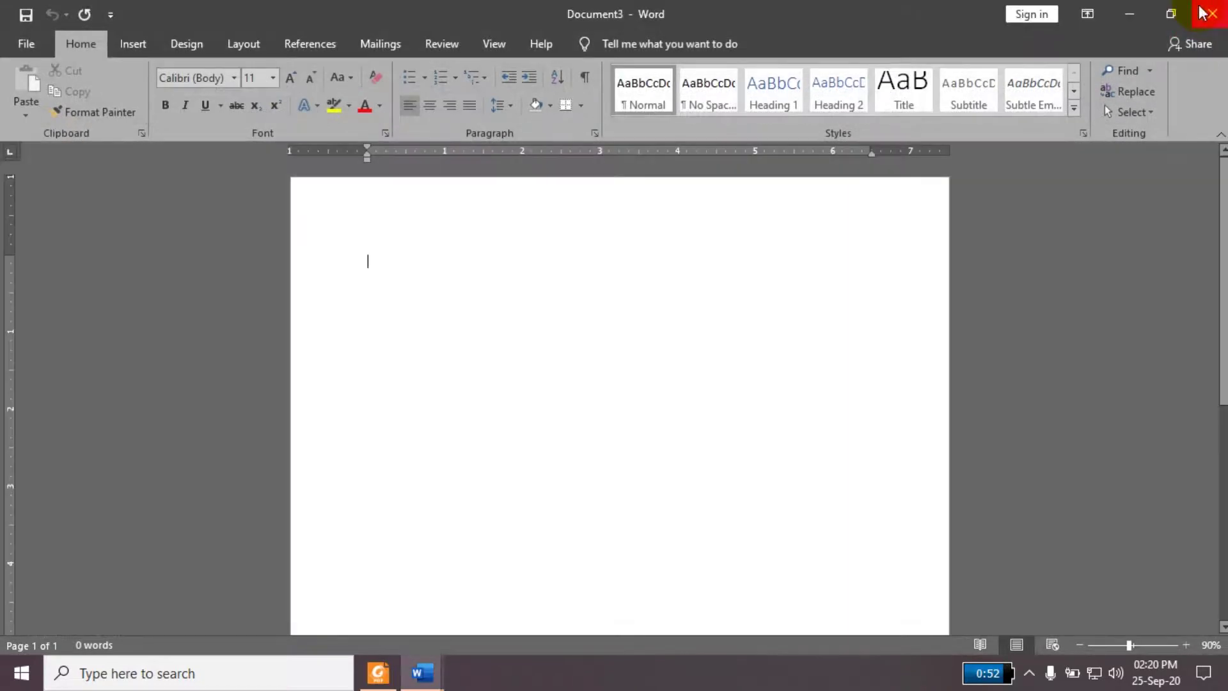
left_click(1203, 13)
left_click(1203, 12)
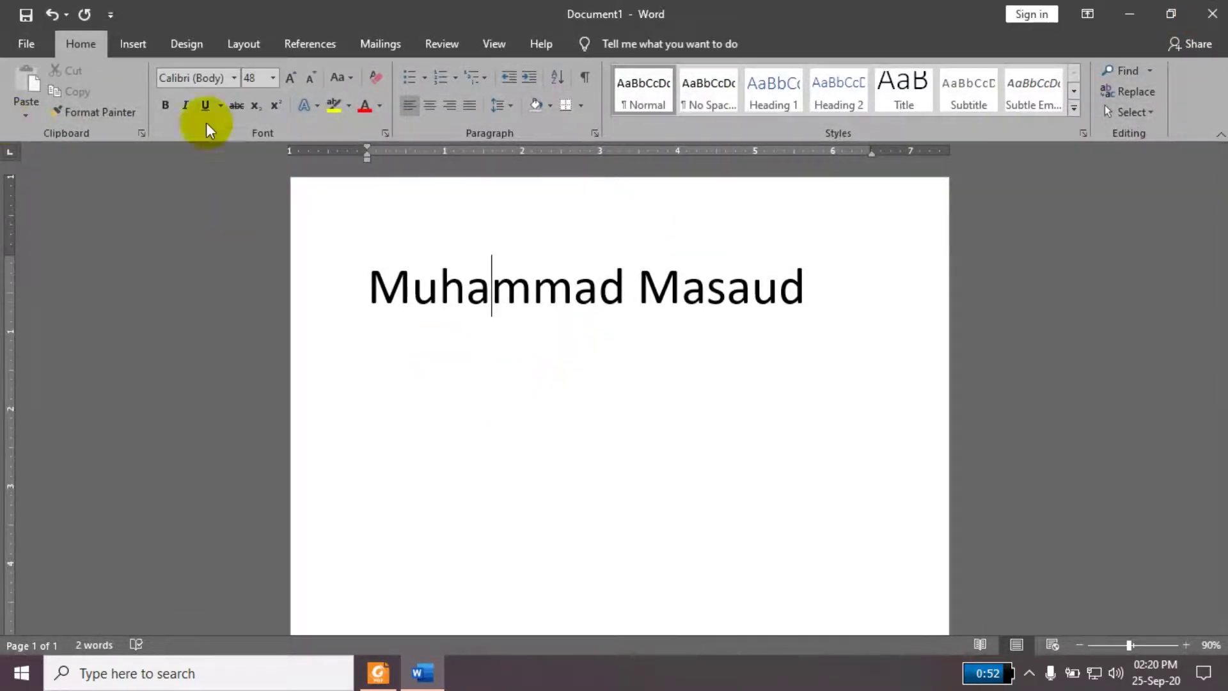
Step: Bring up and cancel the save options for Document1, then show the Open page with Ctrl+O
key("ctrl+s")
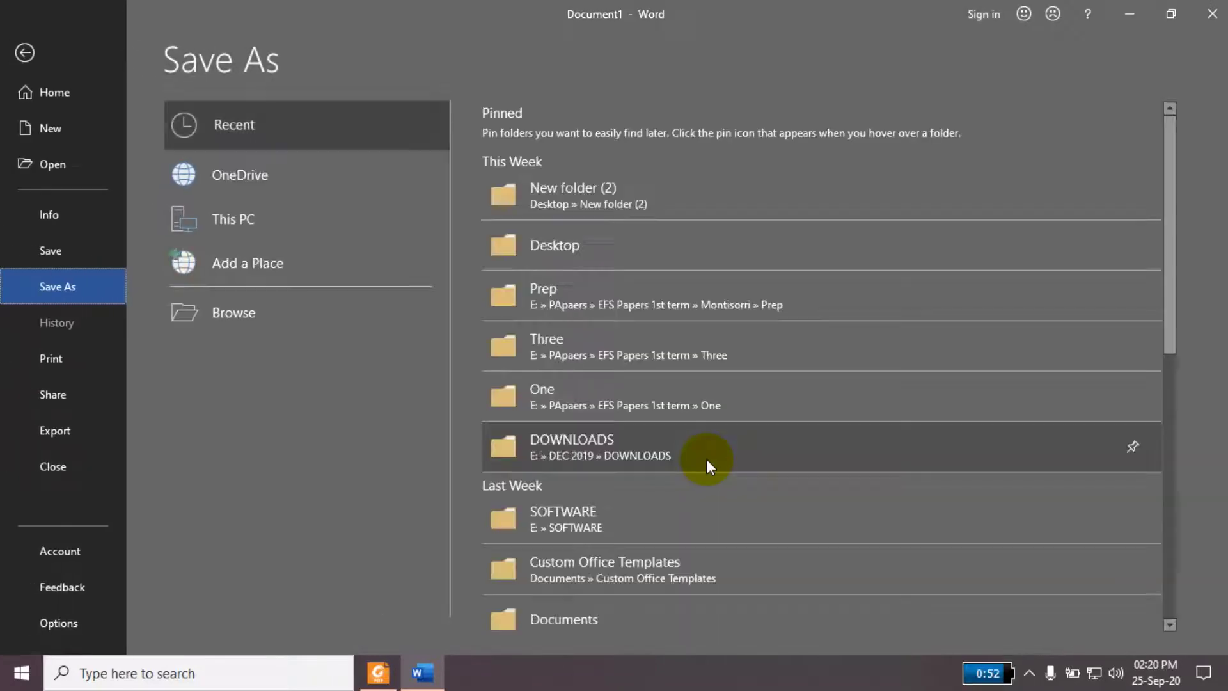
key("Escape")
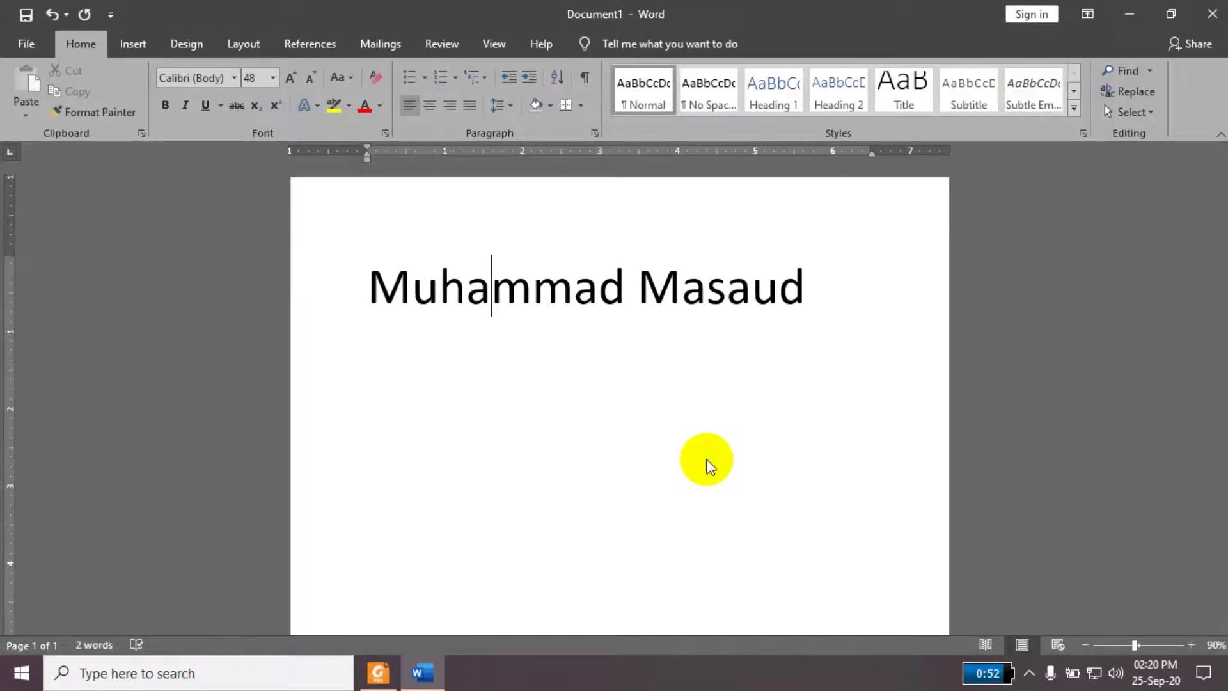
key("F12")
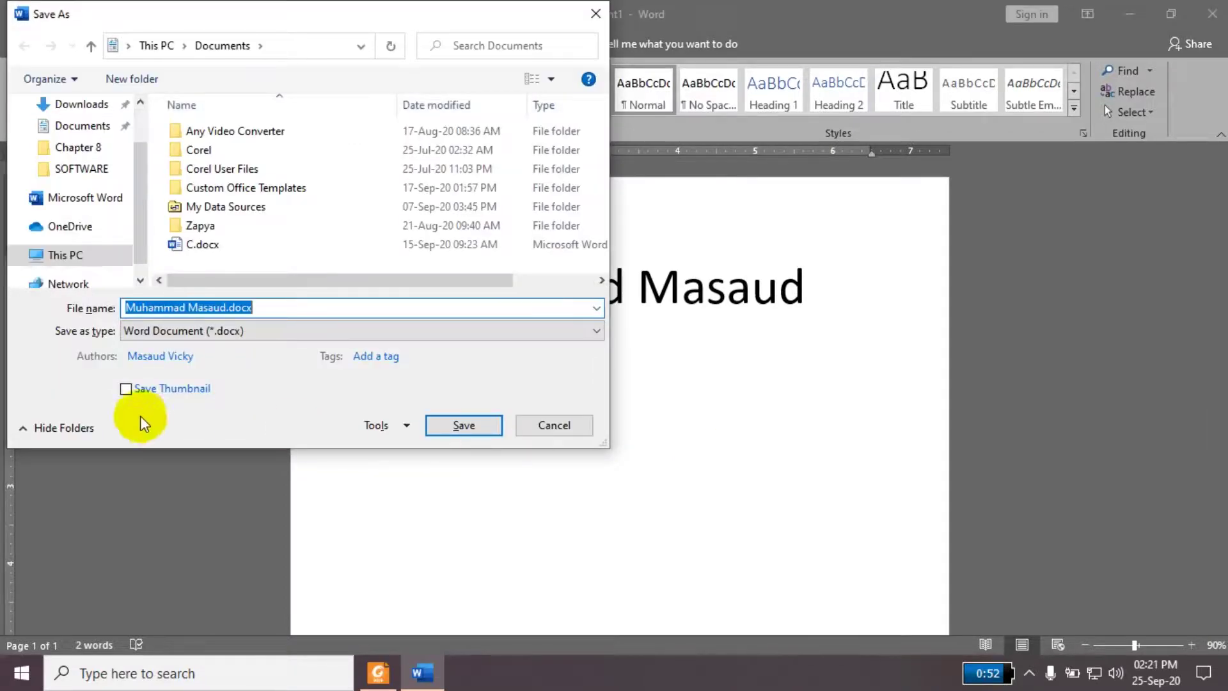
key("Escape")
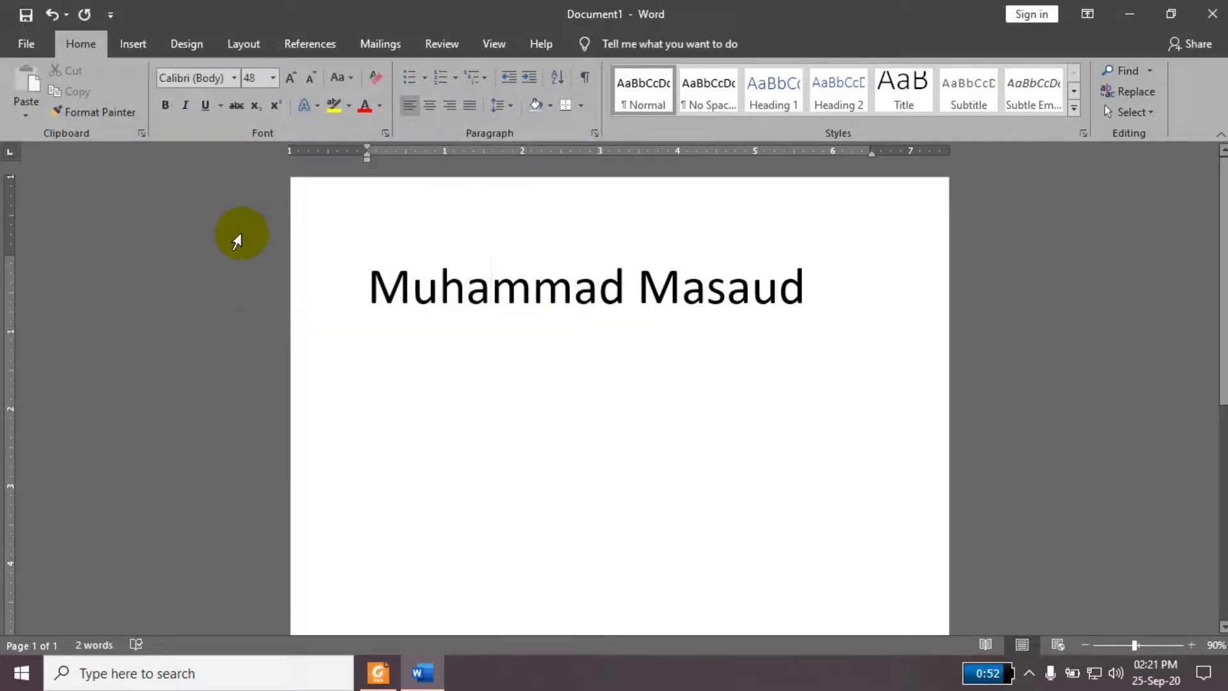
key("ctrl+o")
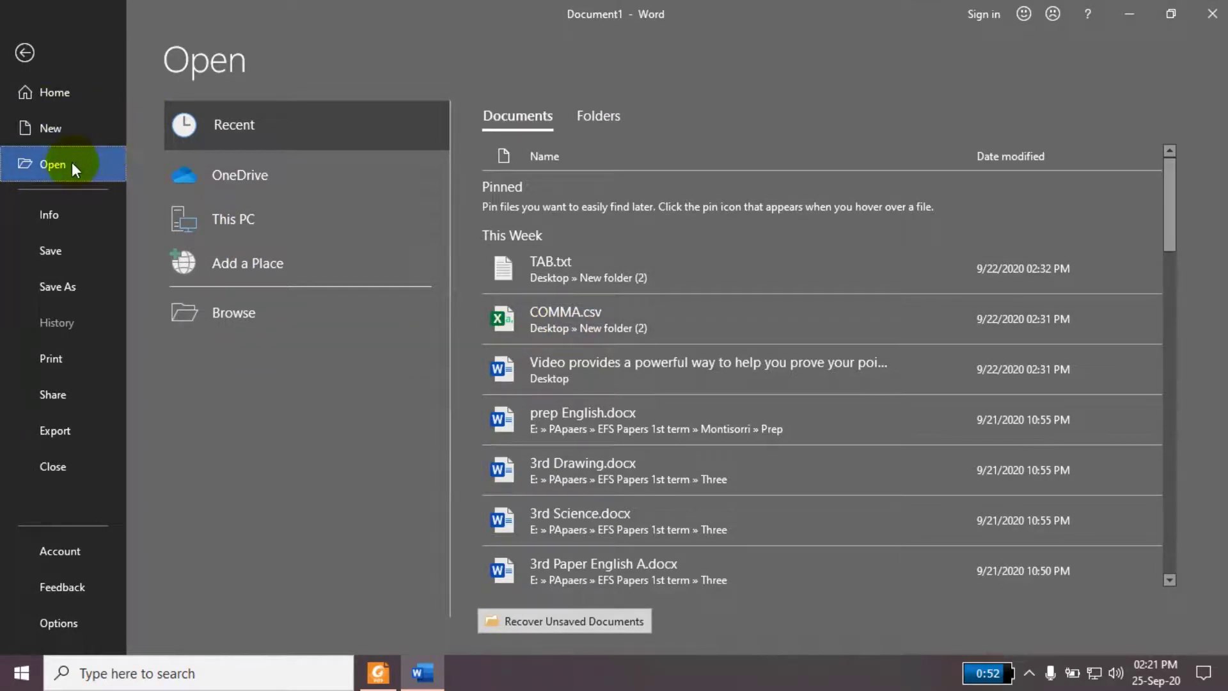
Step: Open C.docx from the Documents folder, then minimize its window
left_click(229, 312)
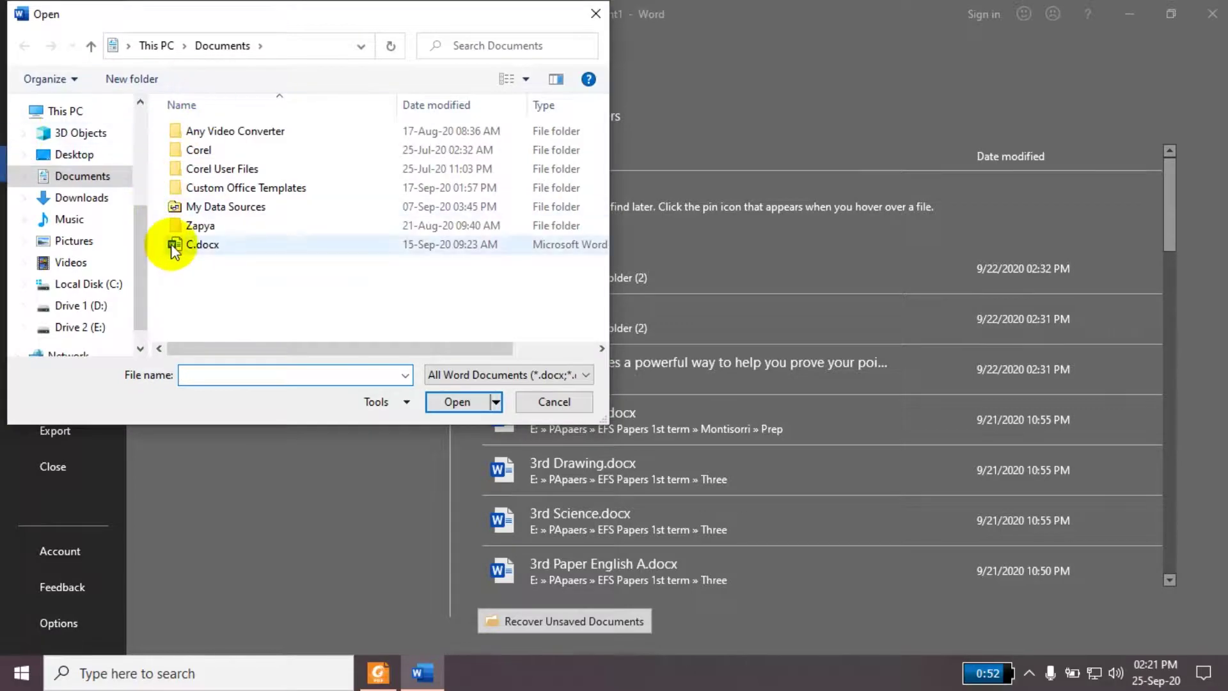
left_click(174, 246)
left_click(451, 401)
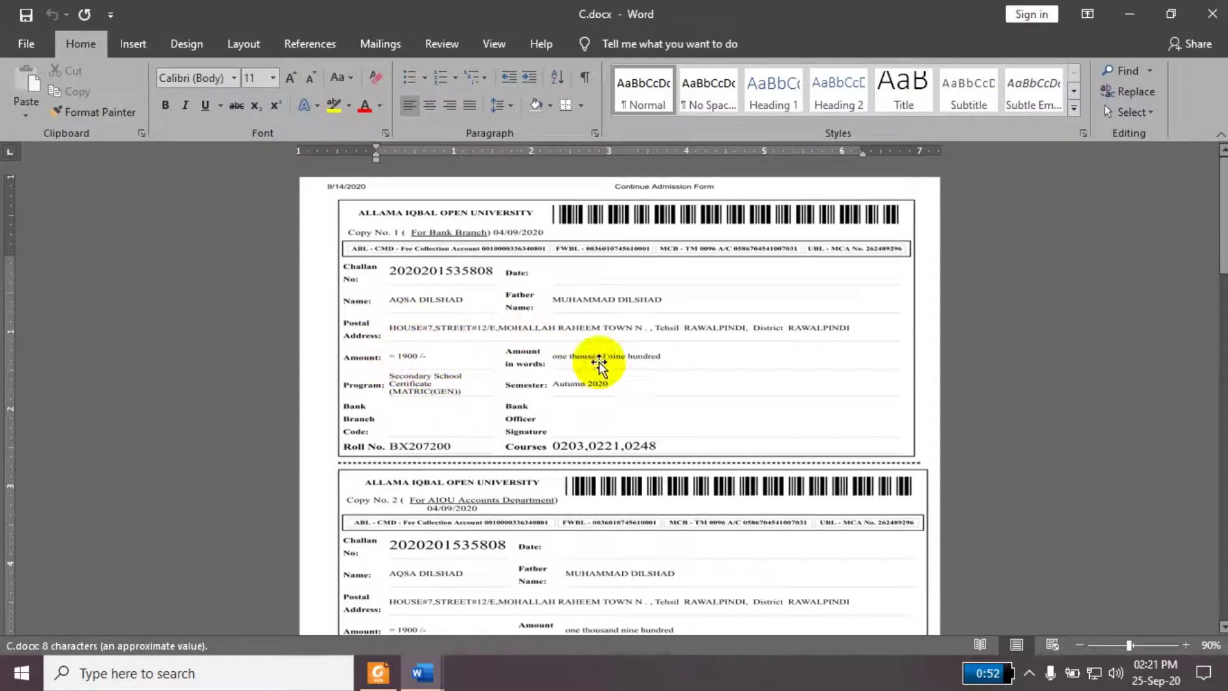
left_click(1136, 17)
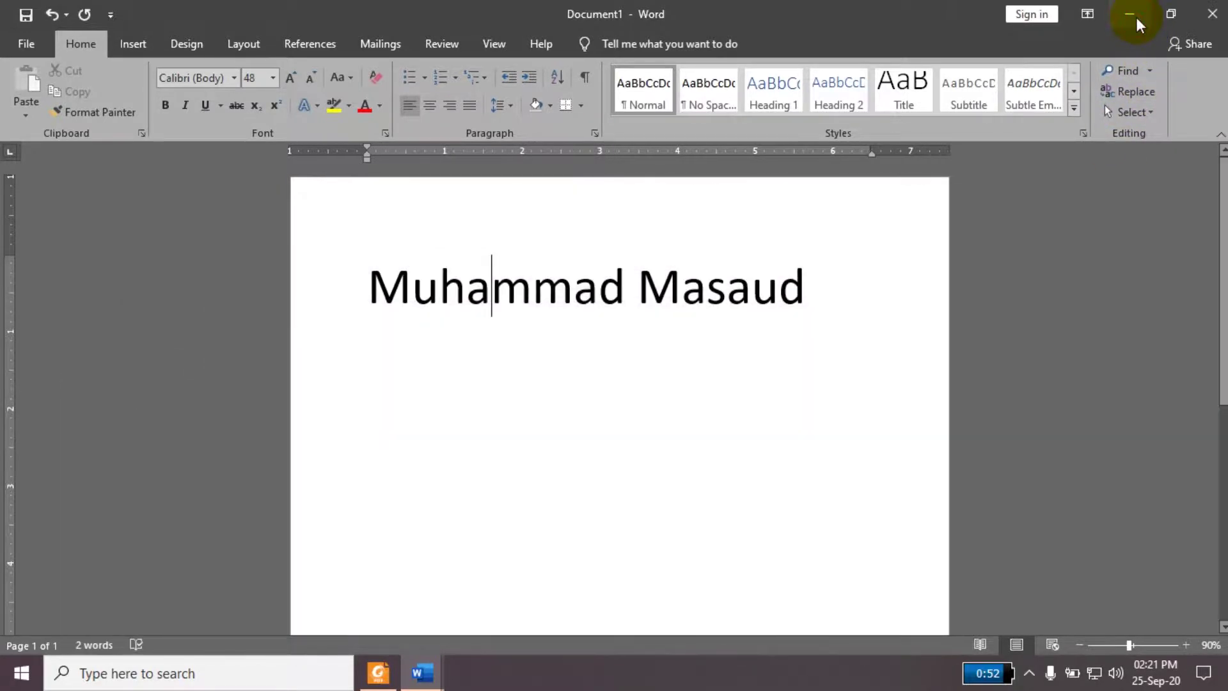
Step: Open 'Video provides a powerful way to help you prove your point.docx' from the Desktop
left_click(26, 45)
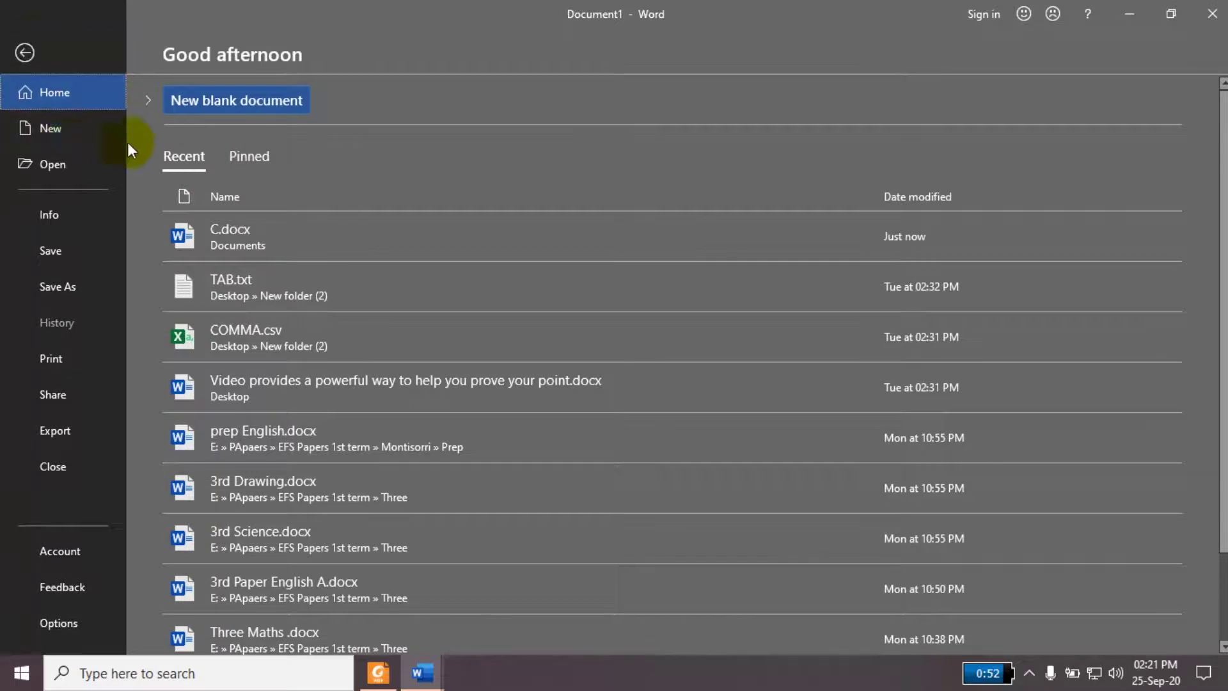
left_click(64, 156)
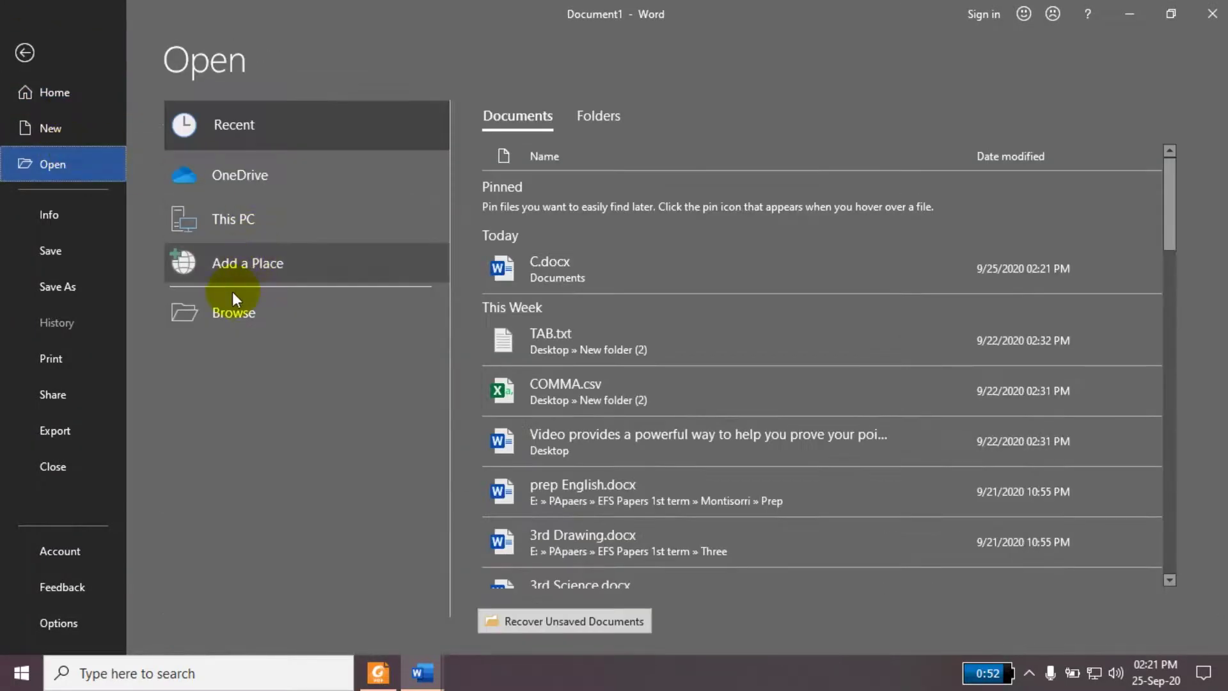
left_click(234, 302)
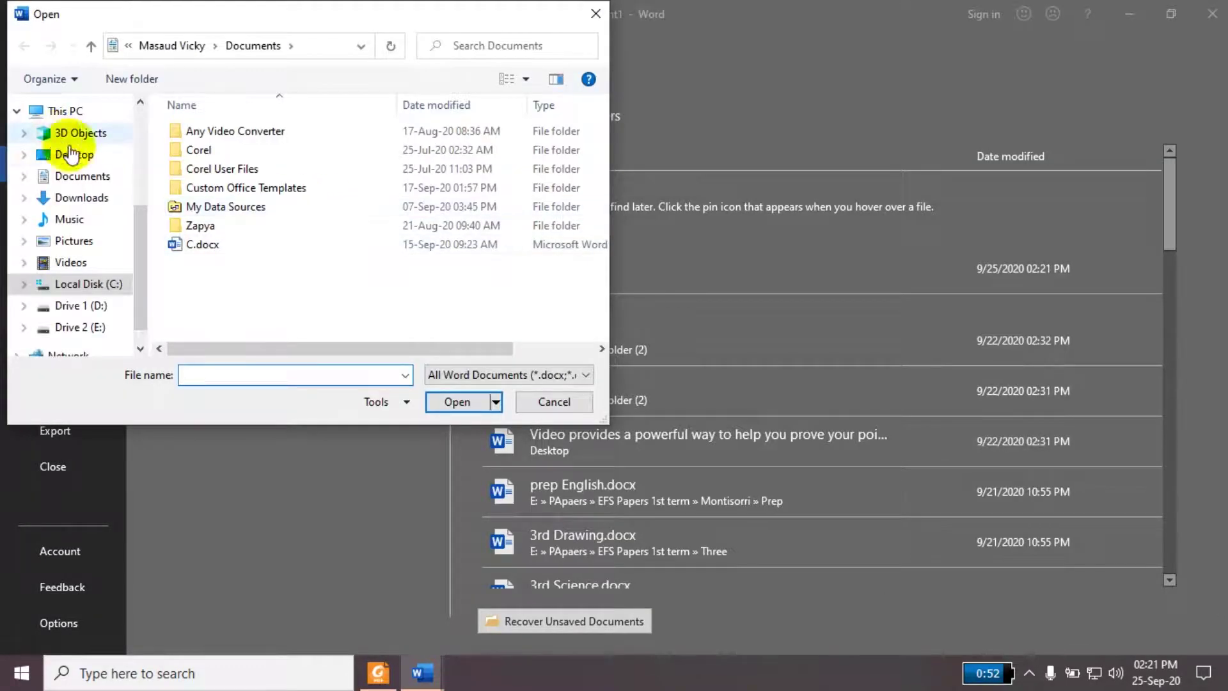
left_click(70, 155)
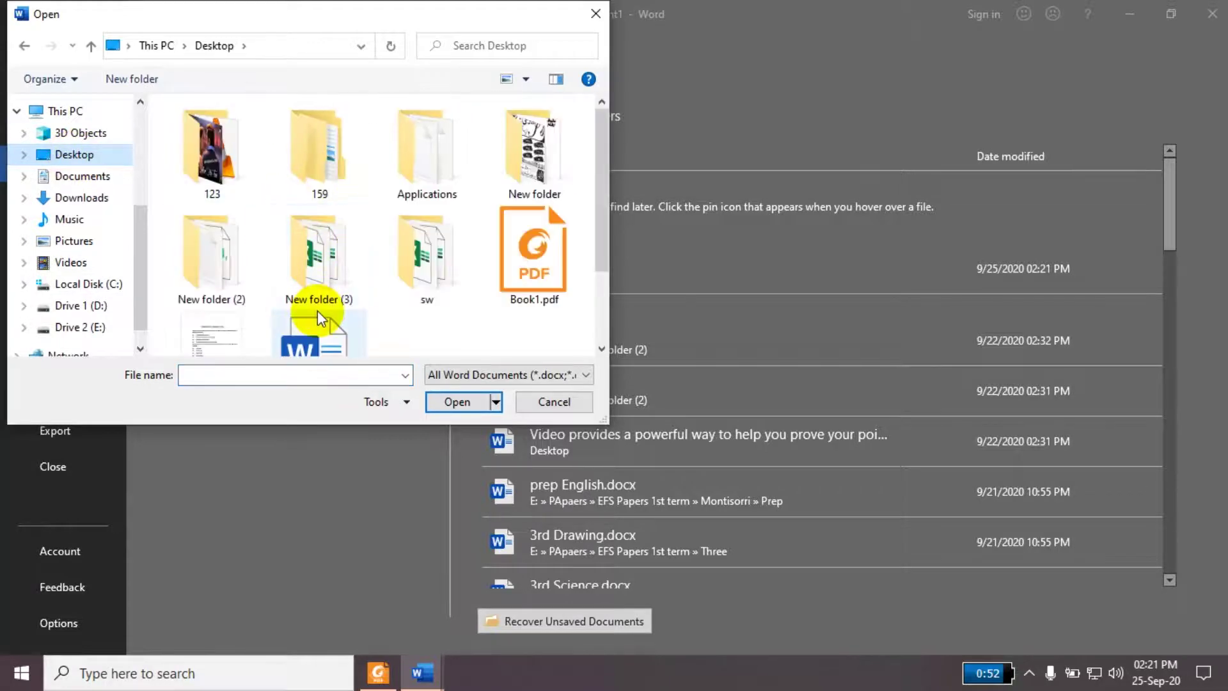
left_click(317, 312)
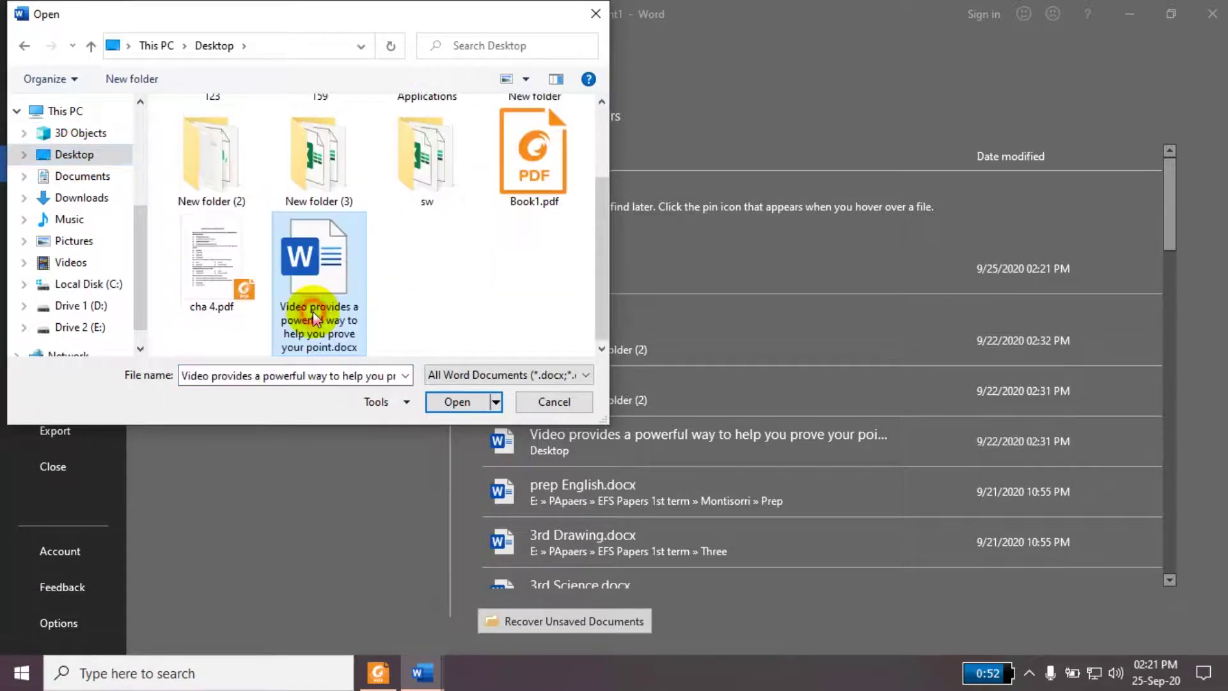
left_click(457, 402)
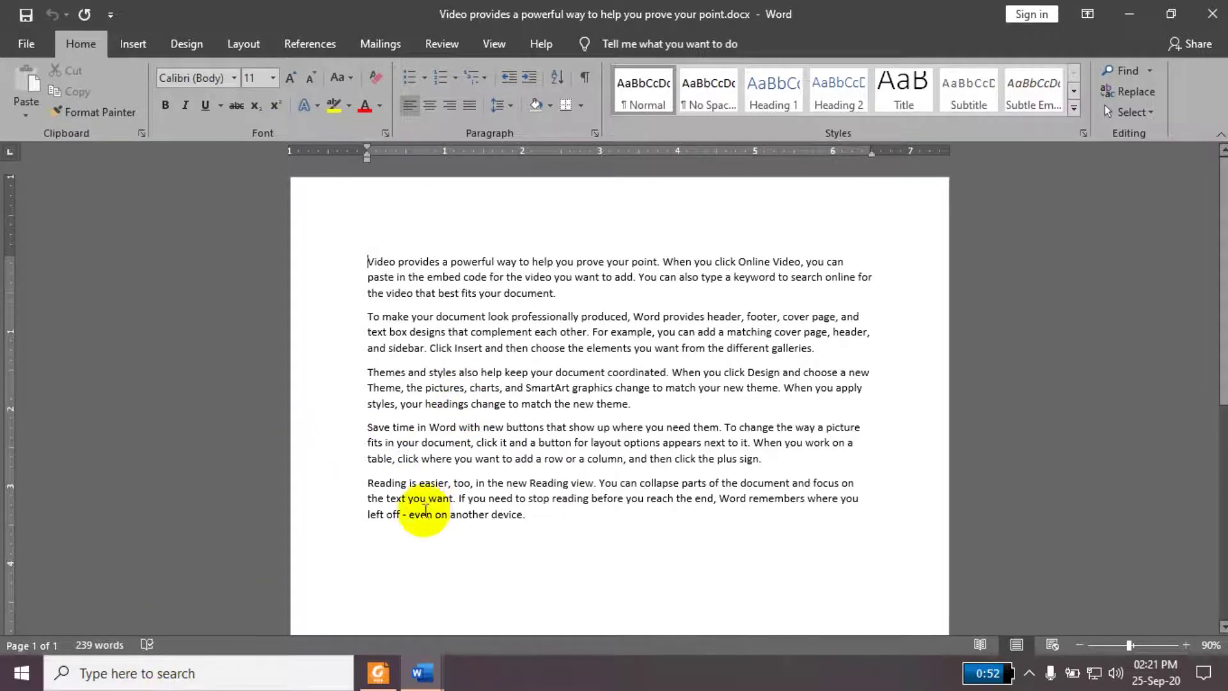
Step: Add blank lines past the last paragraph onto new pages, then delete the trailing blank lines
left_click(404, 543)
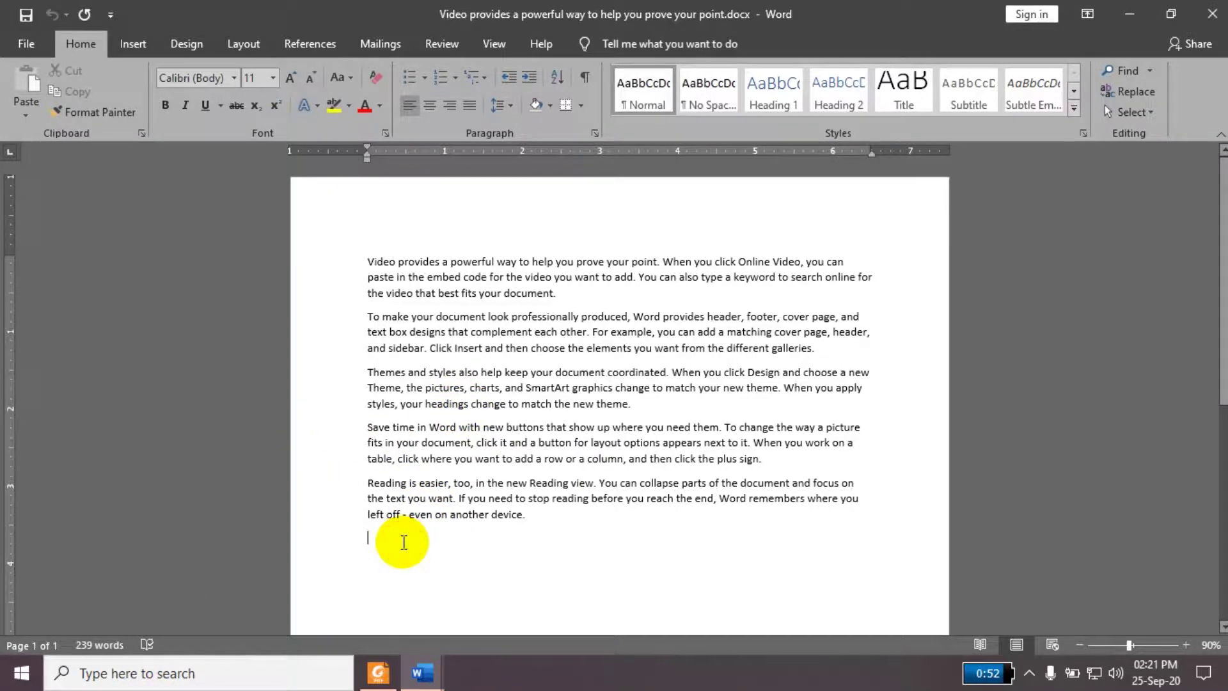
key("Return")
key("Return")
key("Return")
key("Return")
key("Return")
key("Return")
key("Return")
key("Return")
key("Return")
key("Return")
key("Return")
key("Return")
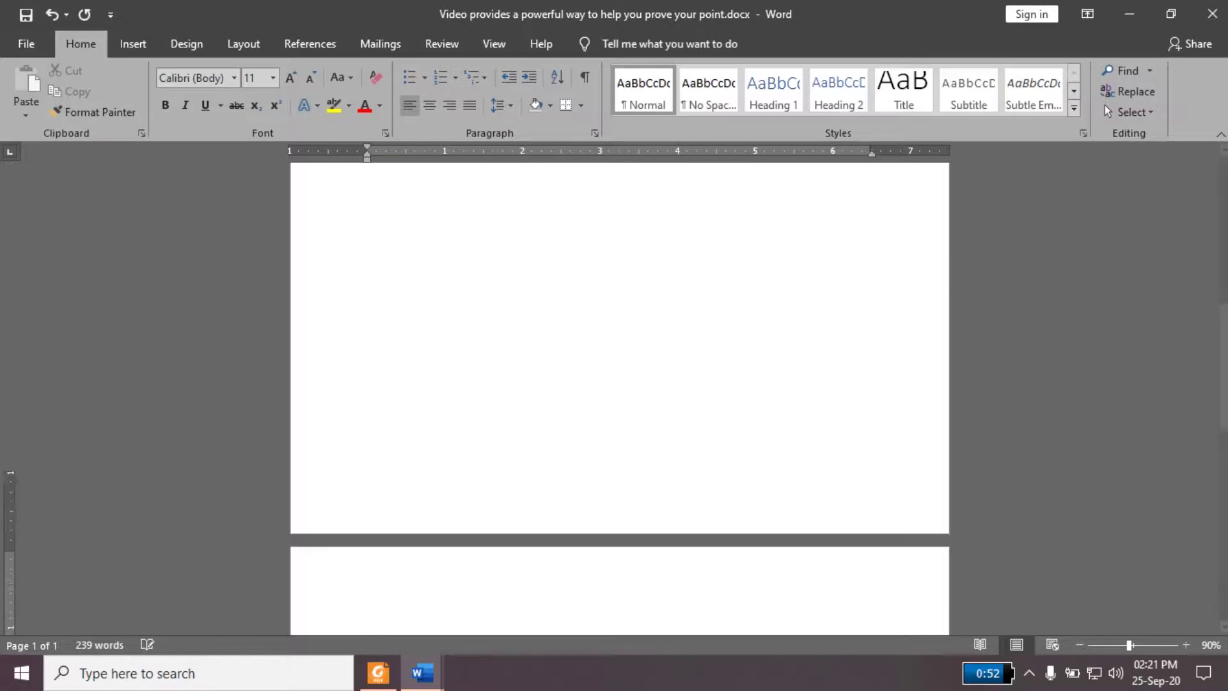
key("Return")
key("Return")
key("Return")
key("Return")
key("Return")
key("Return")
key("Return")
key("Return")
key("Return")
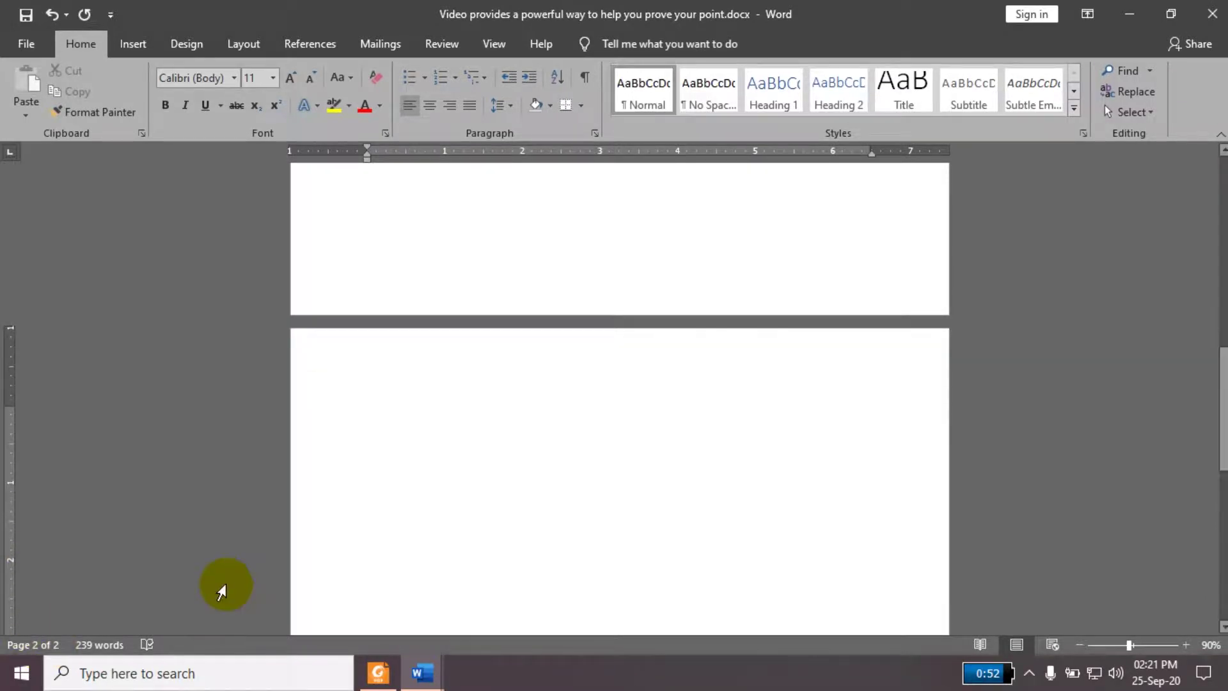
key("Return")
key("Return")
key("Return")
key("Return")
key("Return")
key("Return")
key("Return")
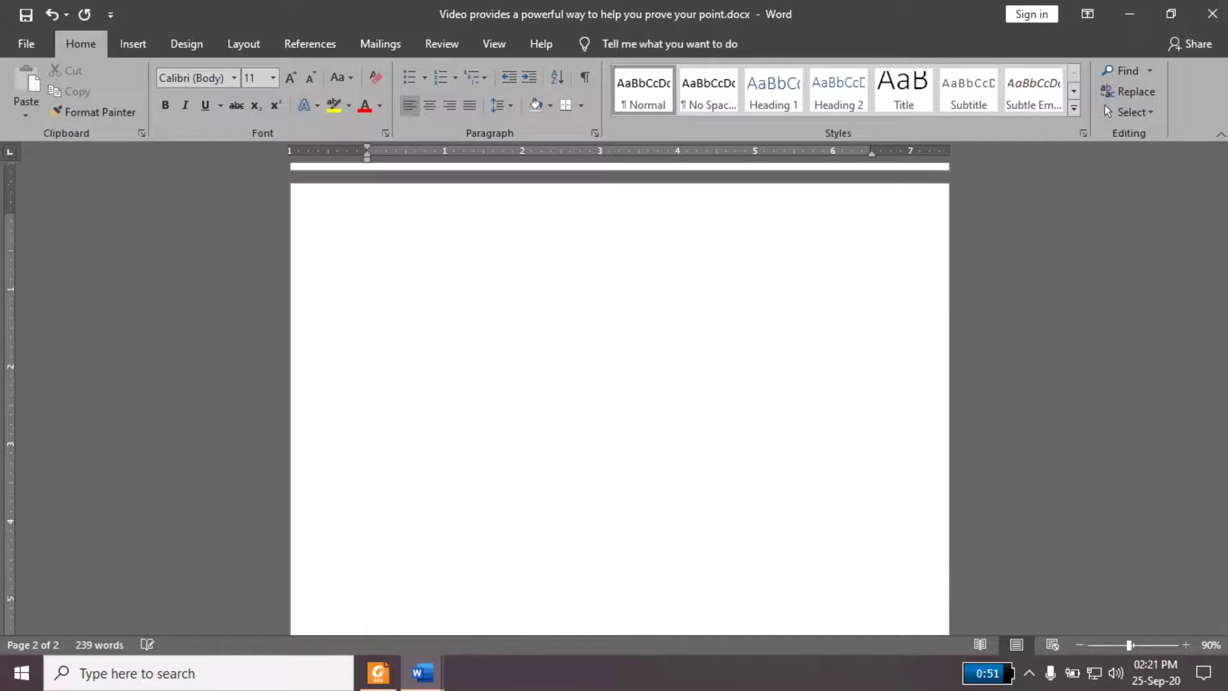
key("Return")
key("Return")
key("Return")
key("Return")
key("Return")
key("Return")
key("Return")
key("Return")
key("Return")
key("Return")
key("Return")
key("Return")
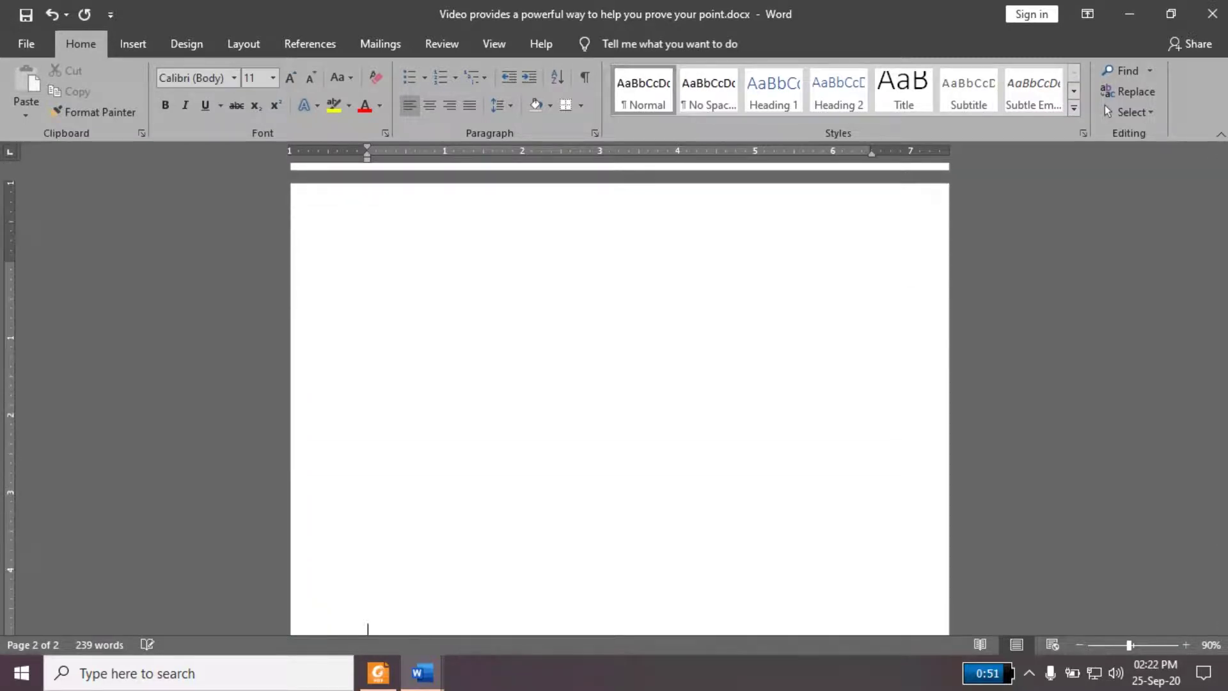
key("Return")
key("Return")
key("Return")
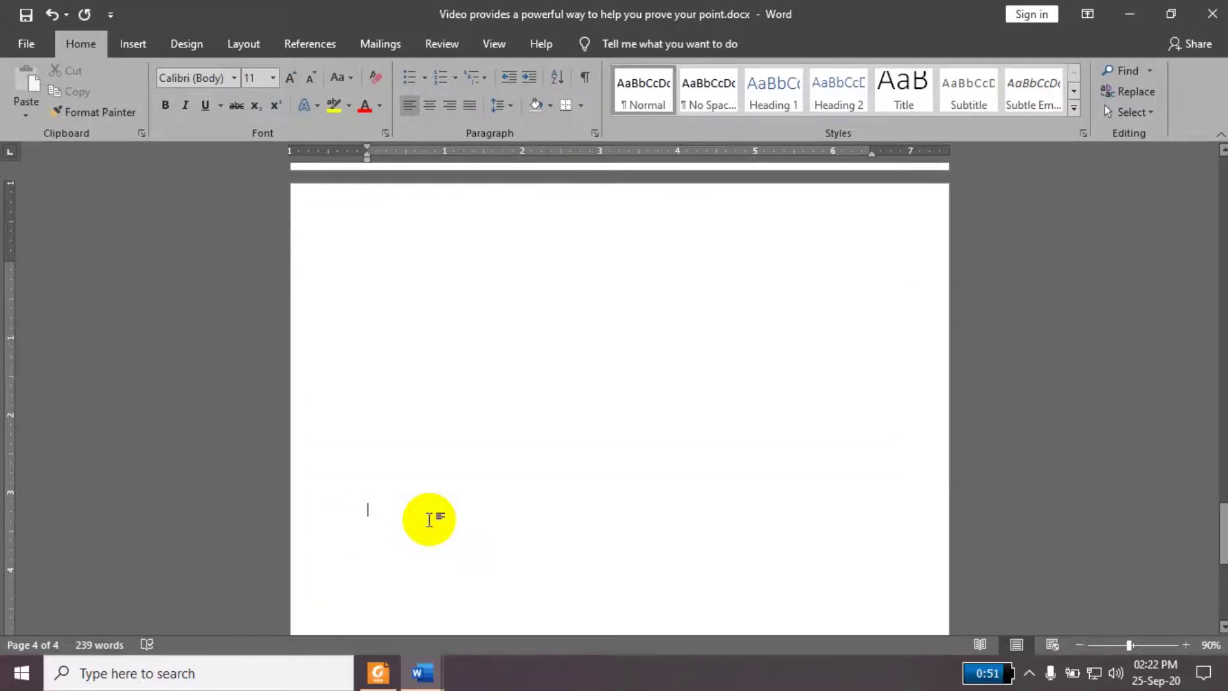
key("Return")
key("Return")
key("Return")
key("Return")
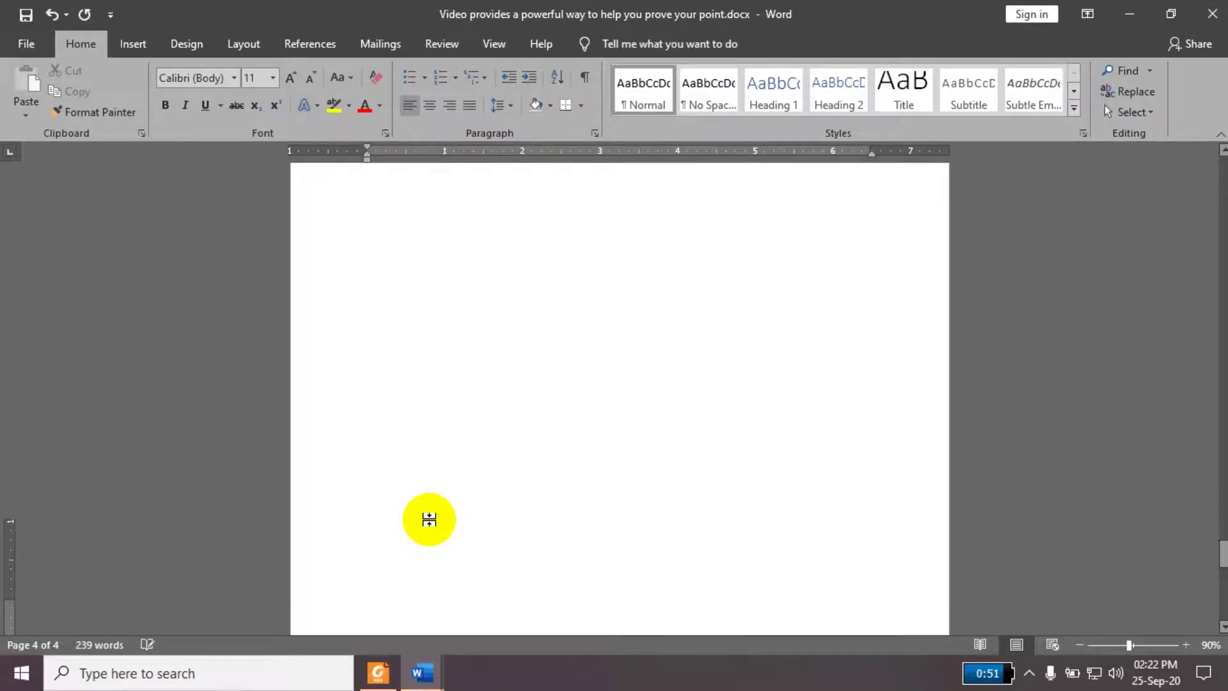
key("Return")
key("Return")
key("Return")
key("Return")
key("Return")
key("Return")
key("Return")
key("Return")
key("Return")
key("Return")
key("Return")
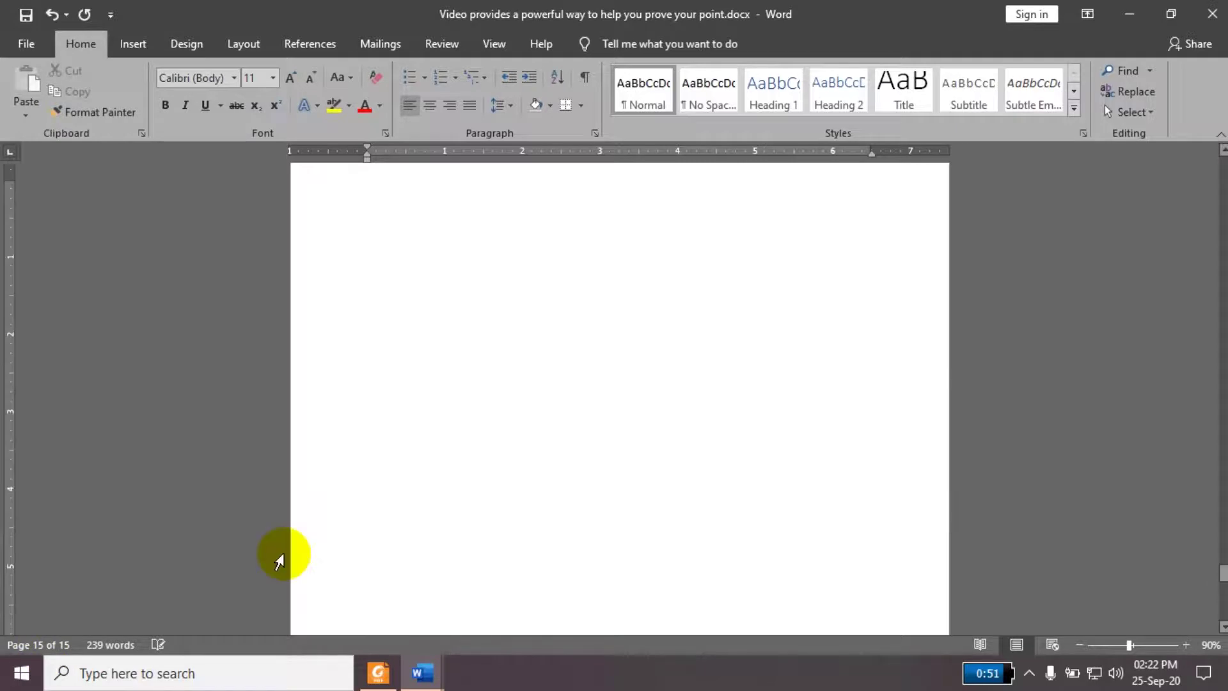
key("Return")
key("Return")
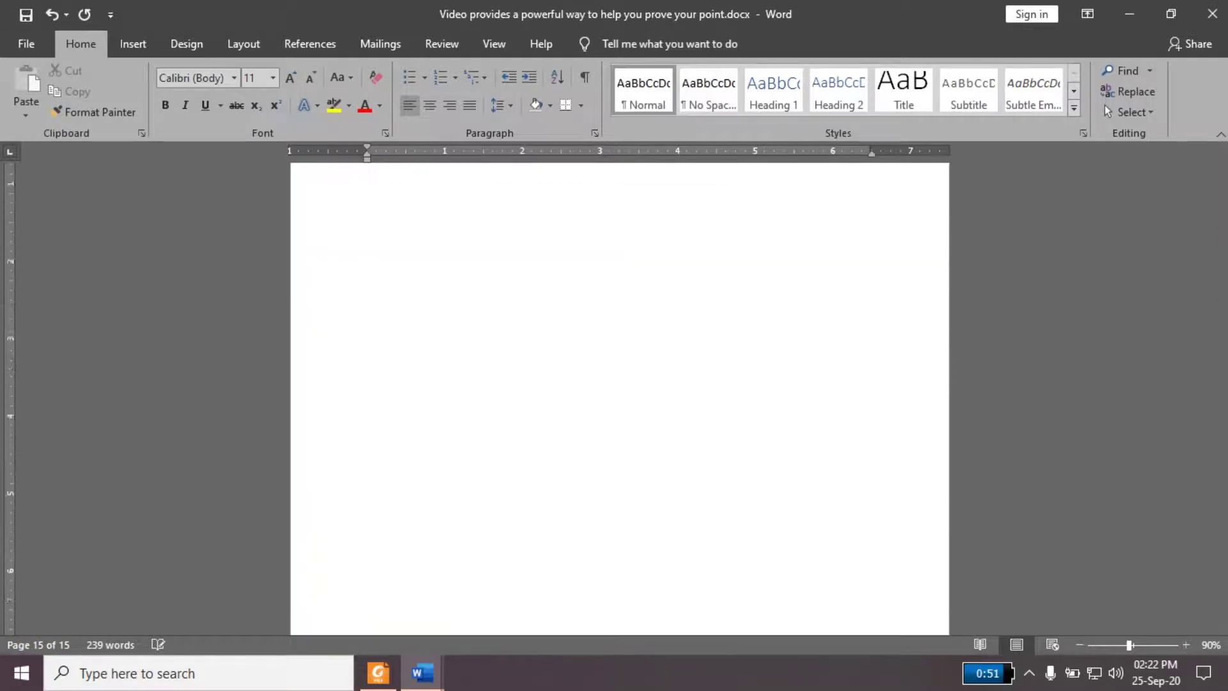
key("Return")
key("Return")
key("BackSpace")
key("BackSpace")
key("BackSpace")
key("BackSpace")
key("BackSpace")
key("BackSpace")
key("BackSpace")
key("BackSpace")
key("BackSpace")
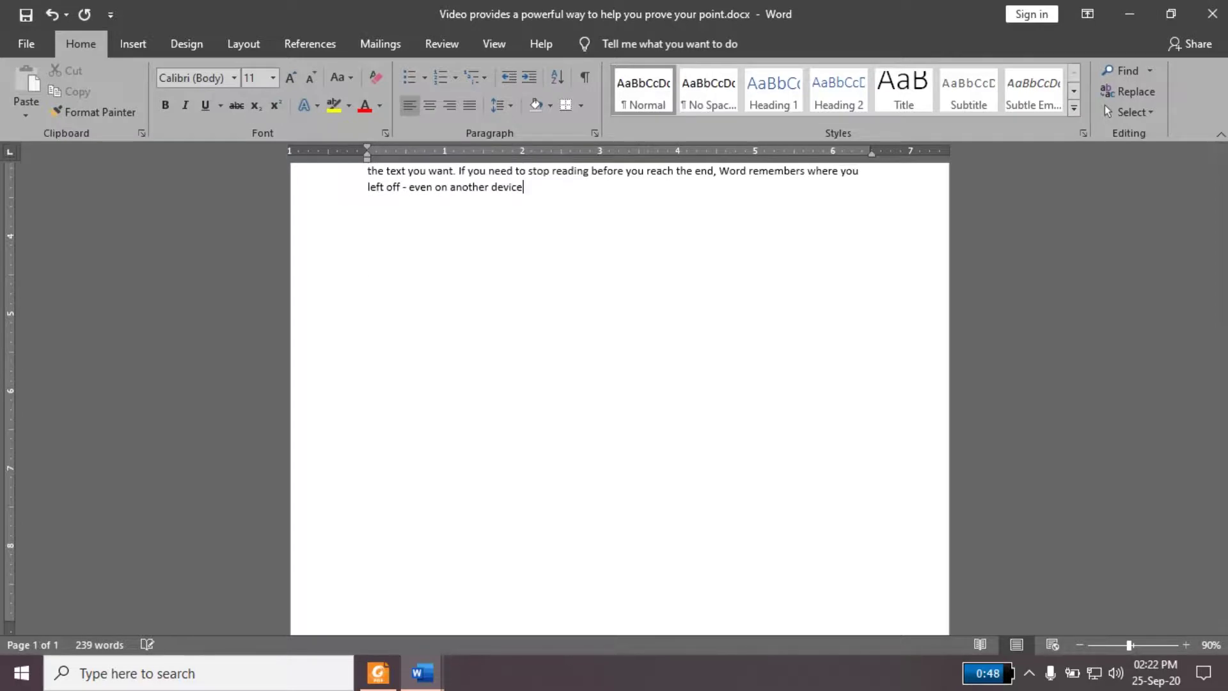
key("BackSpace")
key("BackSpace")
key("BackSpace")
key("BackSpace")
key("BackSpace")
key("BackSpace")
key("BackSpace")
key("BackSpace")
key("BackSpace")
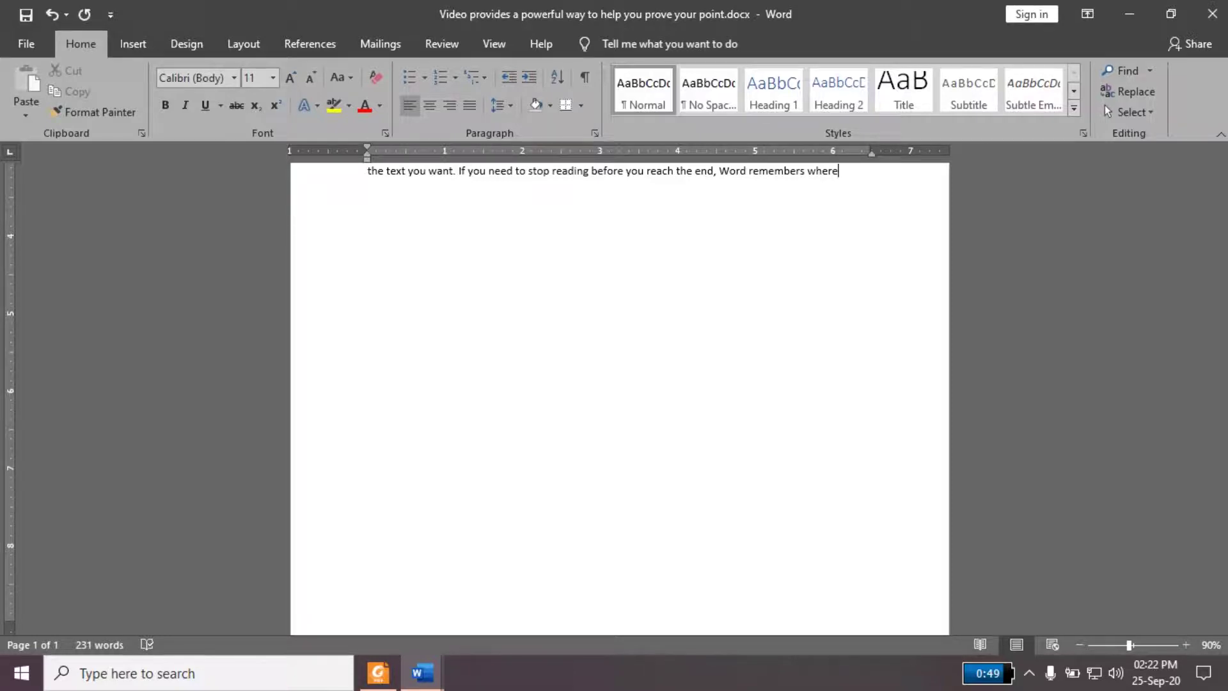
Step: Type three lines of random letters after 'Word remembers where' and save the document
left_click(21, 19)
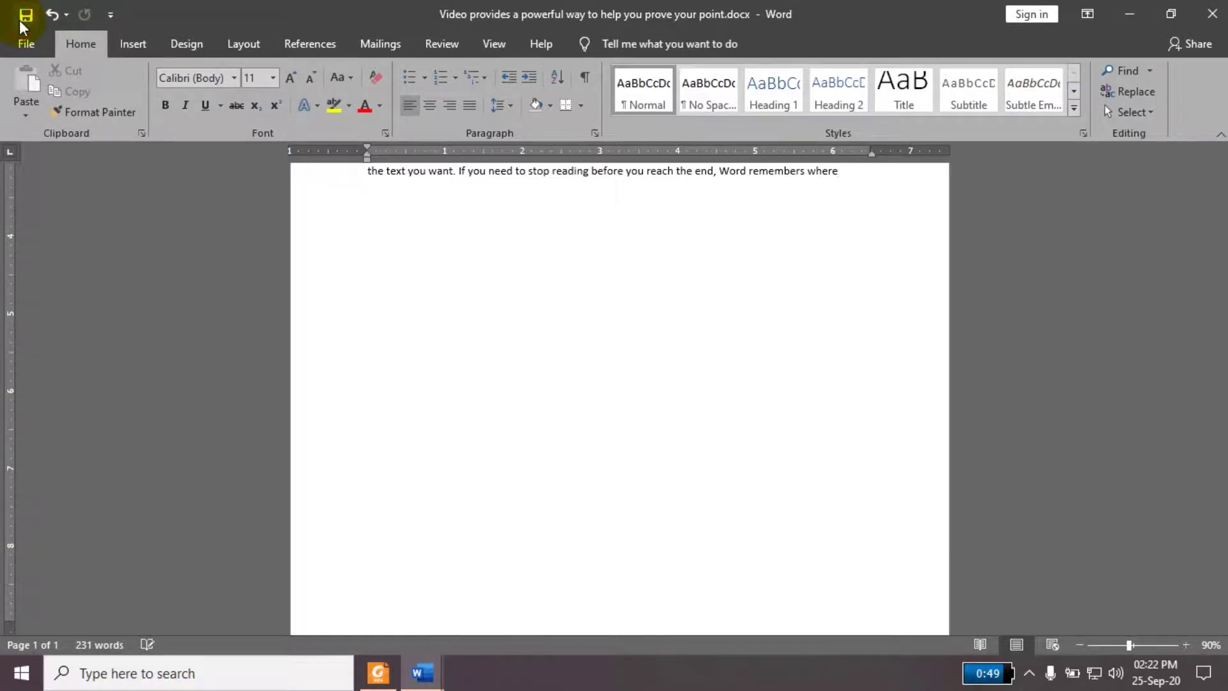
left_click(748, 502)
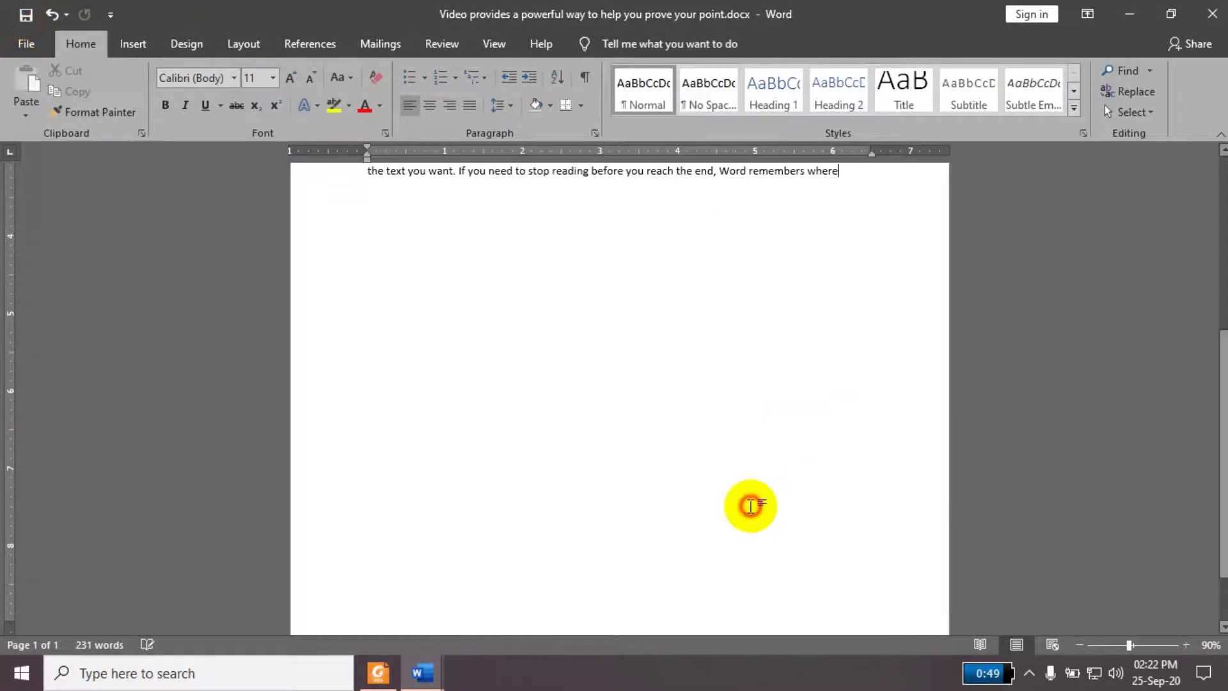
left_click(864, 178)
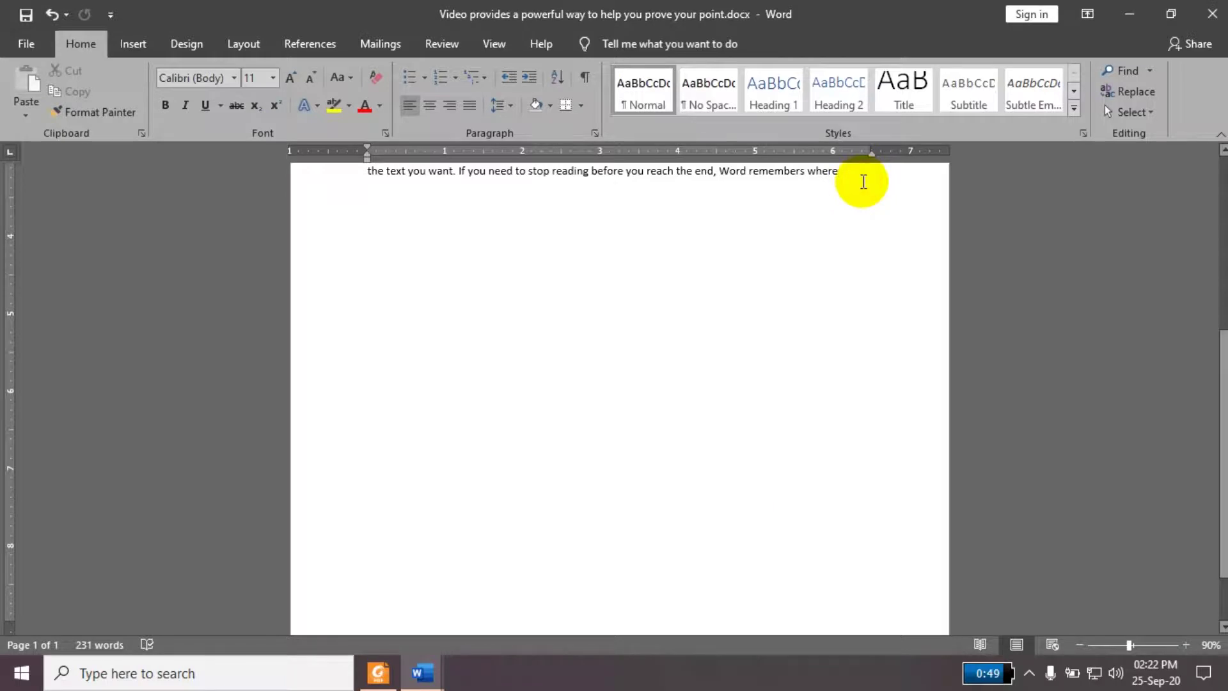
type("\\dasvdkajsvdfasd")
key("Return")
type("fasdfasd")
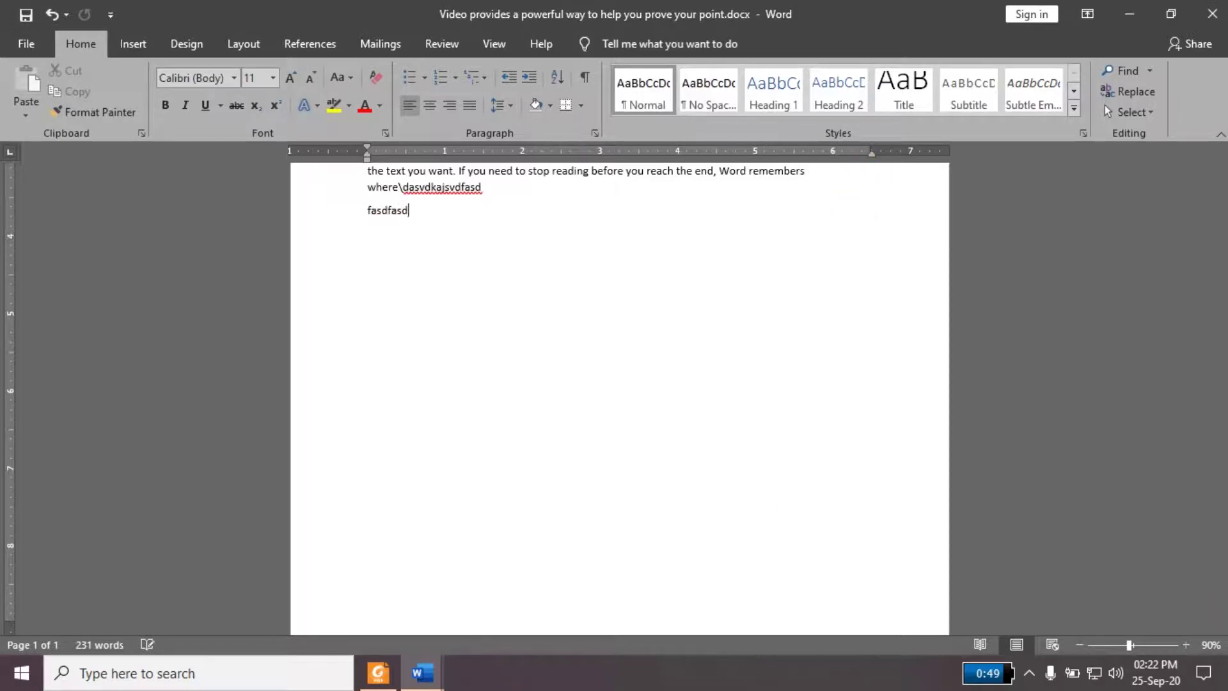
type("fasd")
key("Return")
type("f asd fa sdf a sd fa sdfhasg")
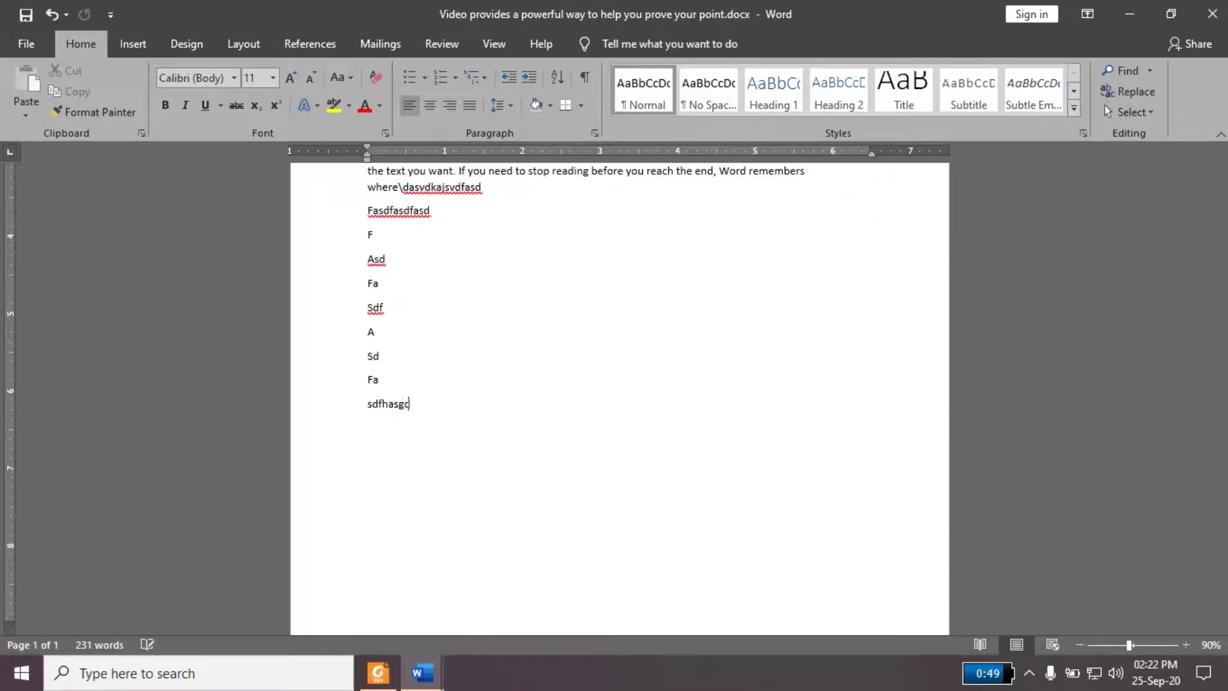
type("dfkljalsdlkfjha;skIduhfnlkashdf['i")
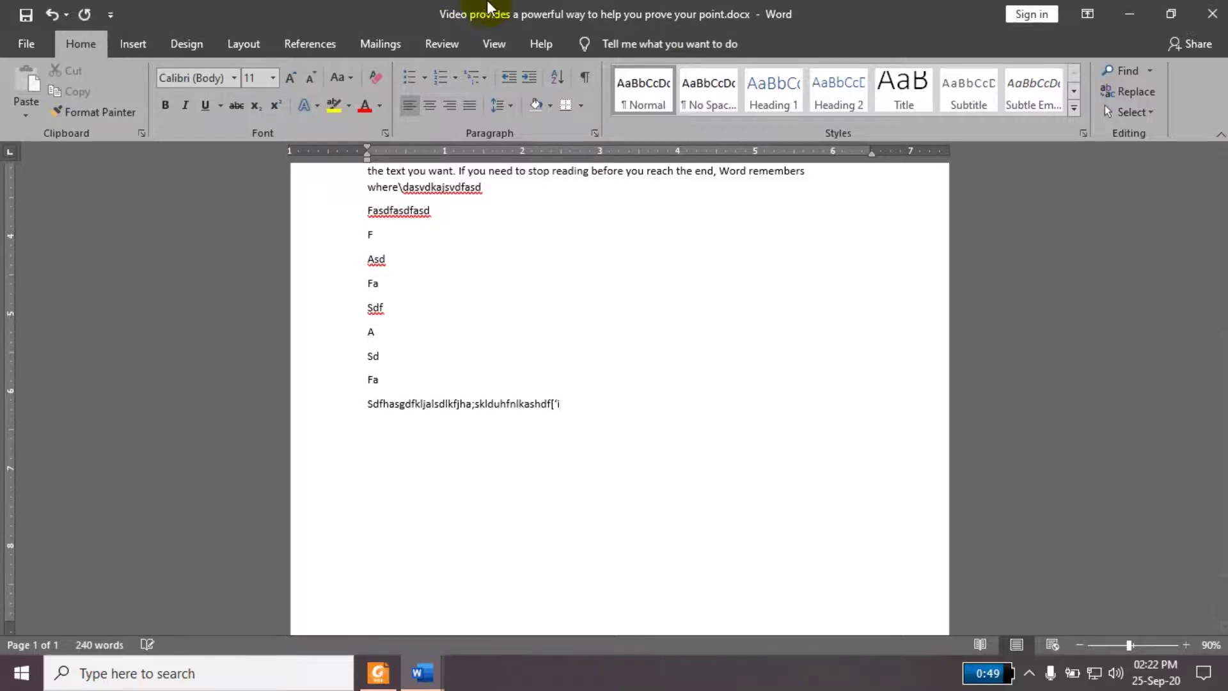
left_click(21, 19)
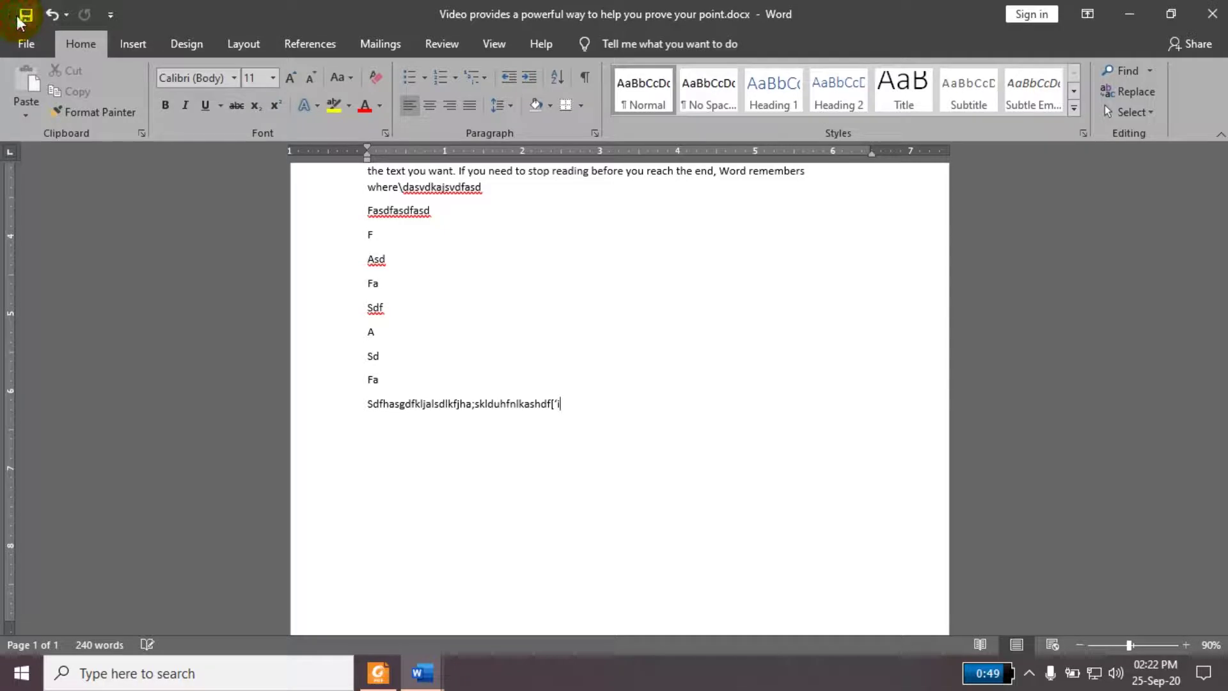
left_click(18, 20)
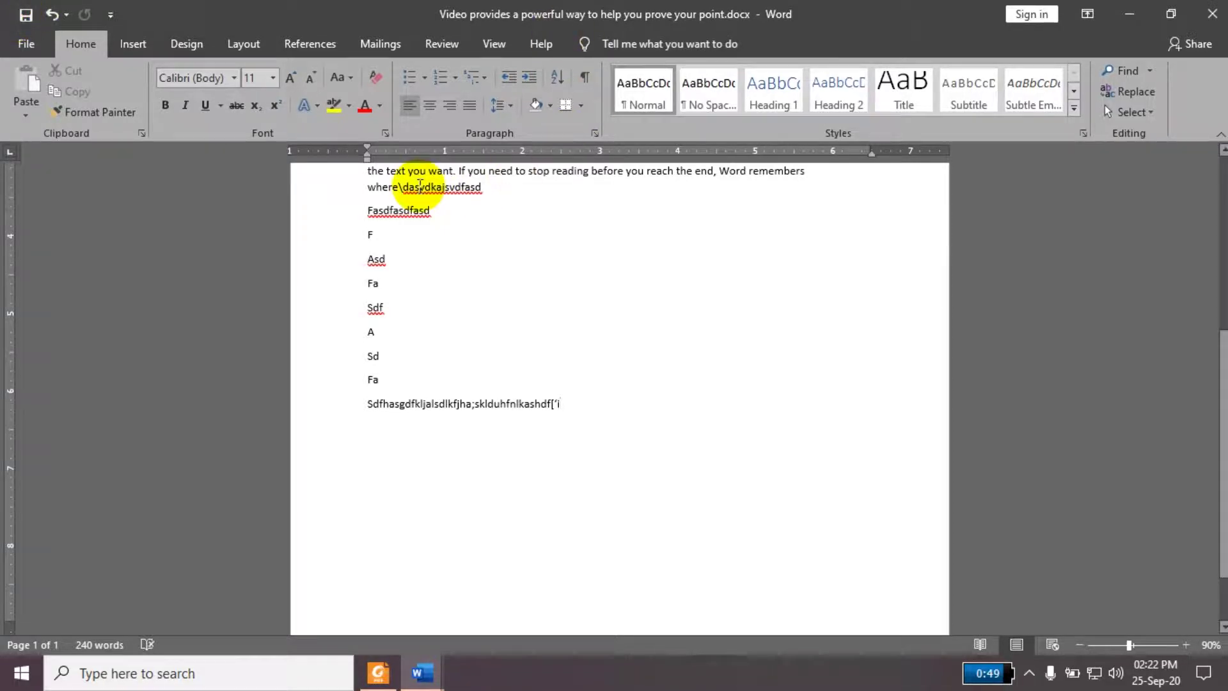
left_click(16, 51)
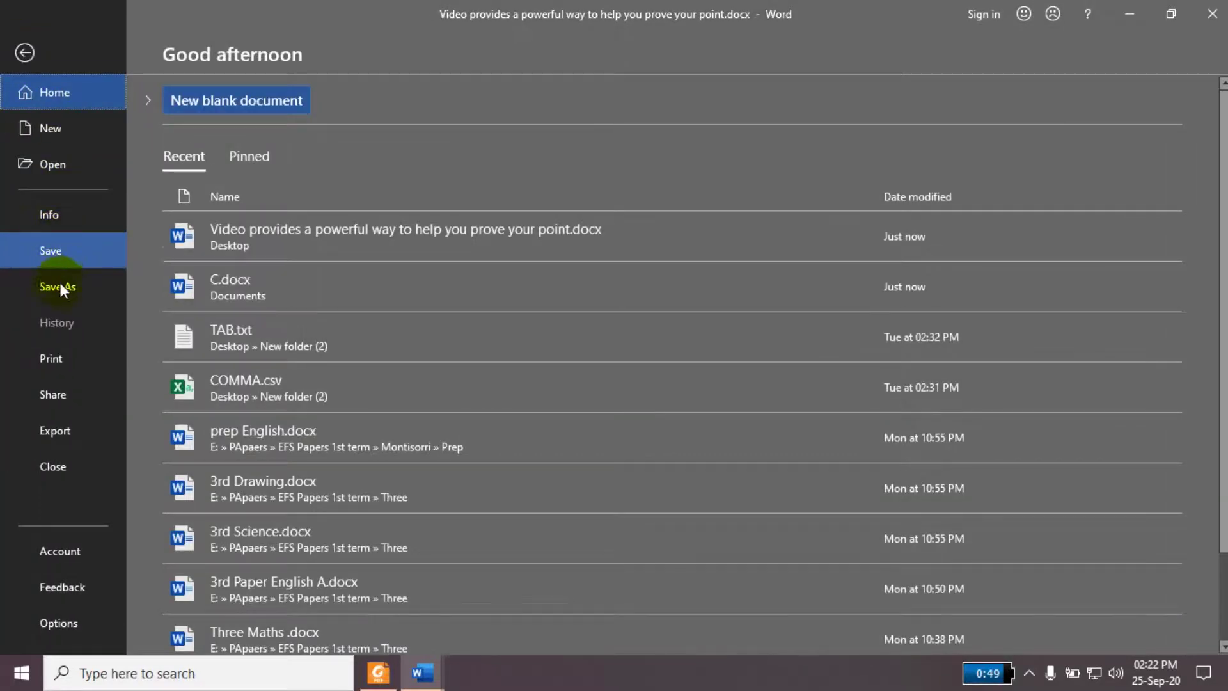
left_click(61, 286)
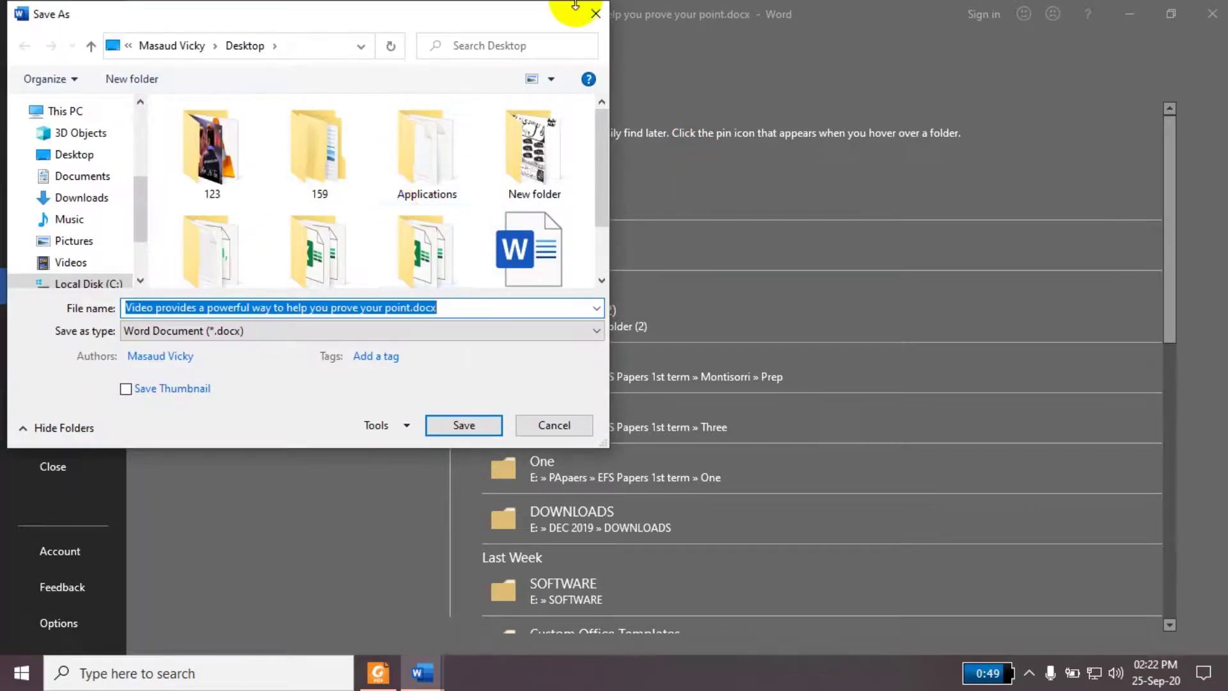
left_click(594, 13)
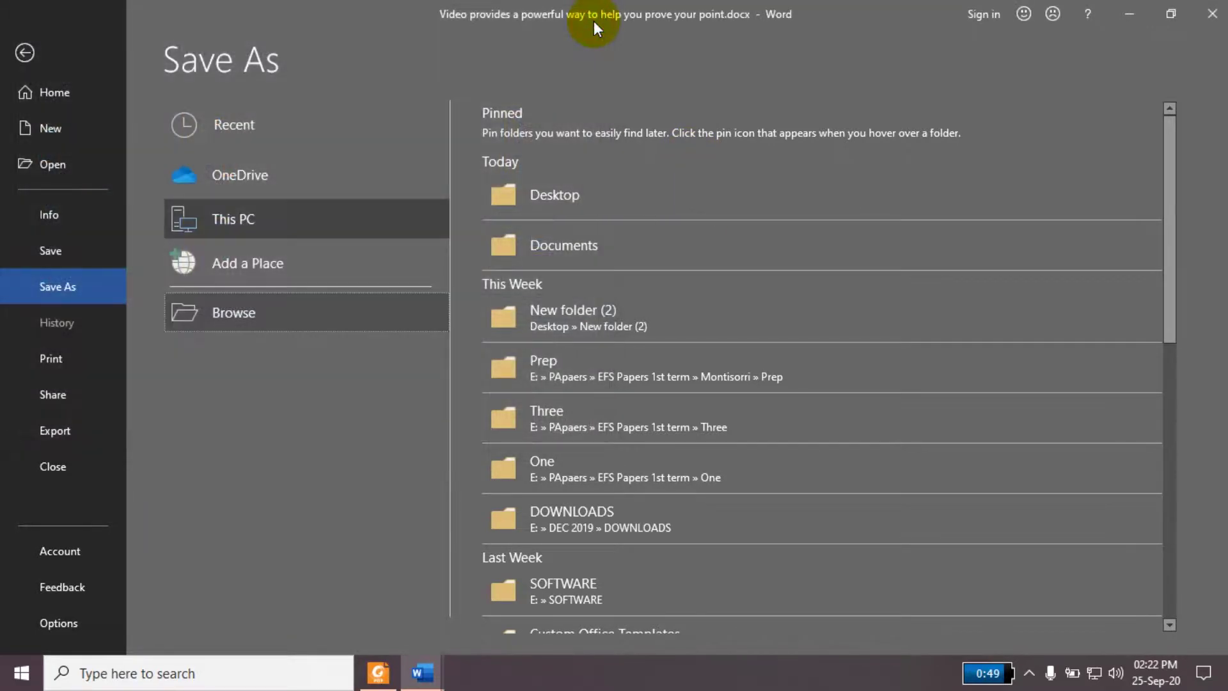
key("Escape")
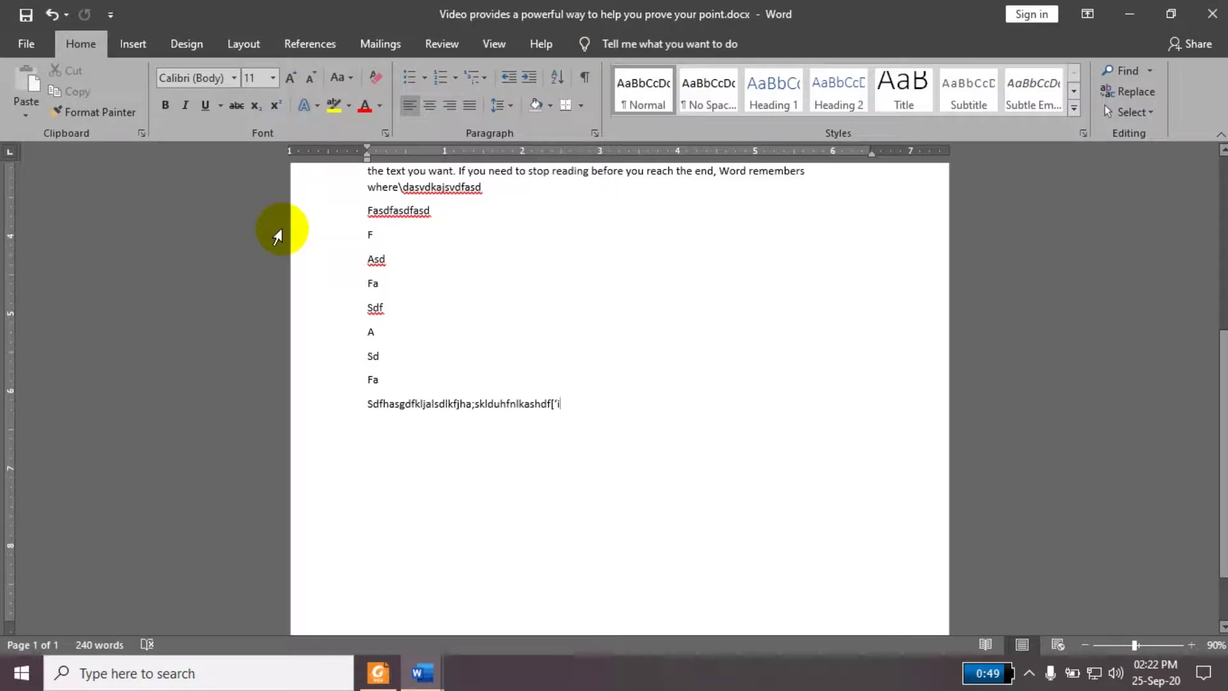
key("F12")
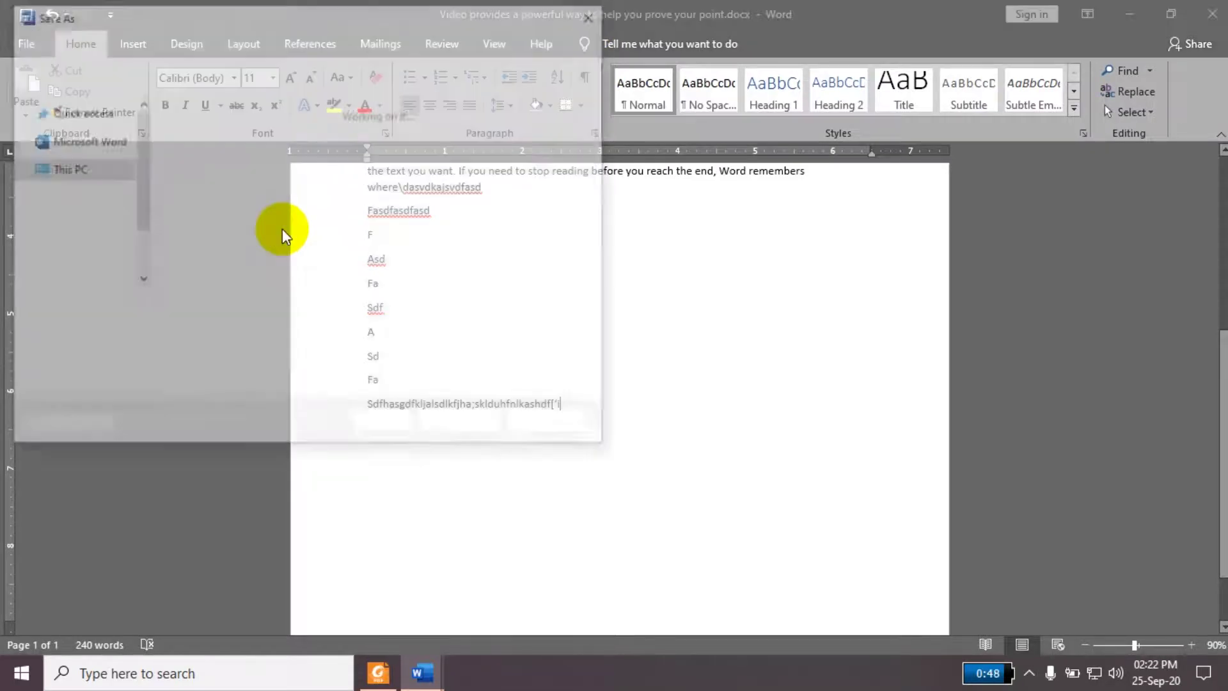
key("Escape")
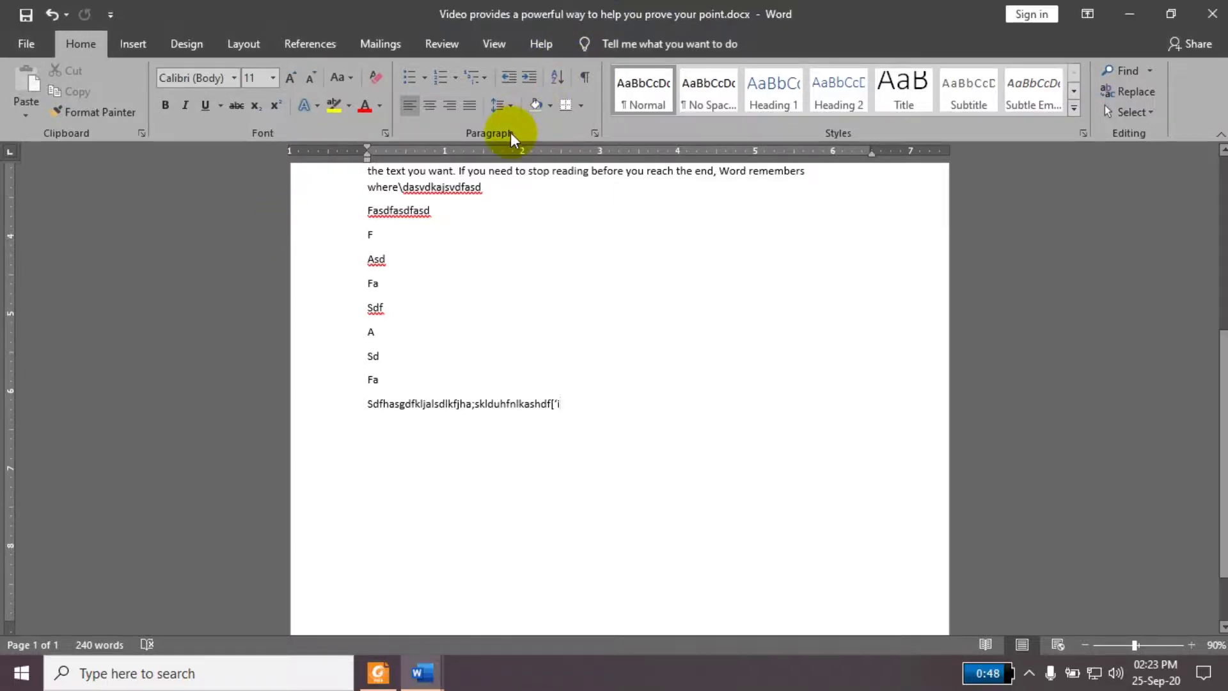
Step: Create a new document from the Blue curve letterhead template in File > New
left_click(25, 44)
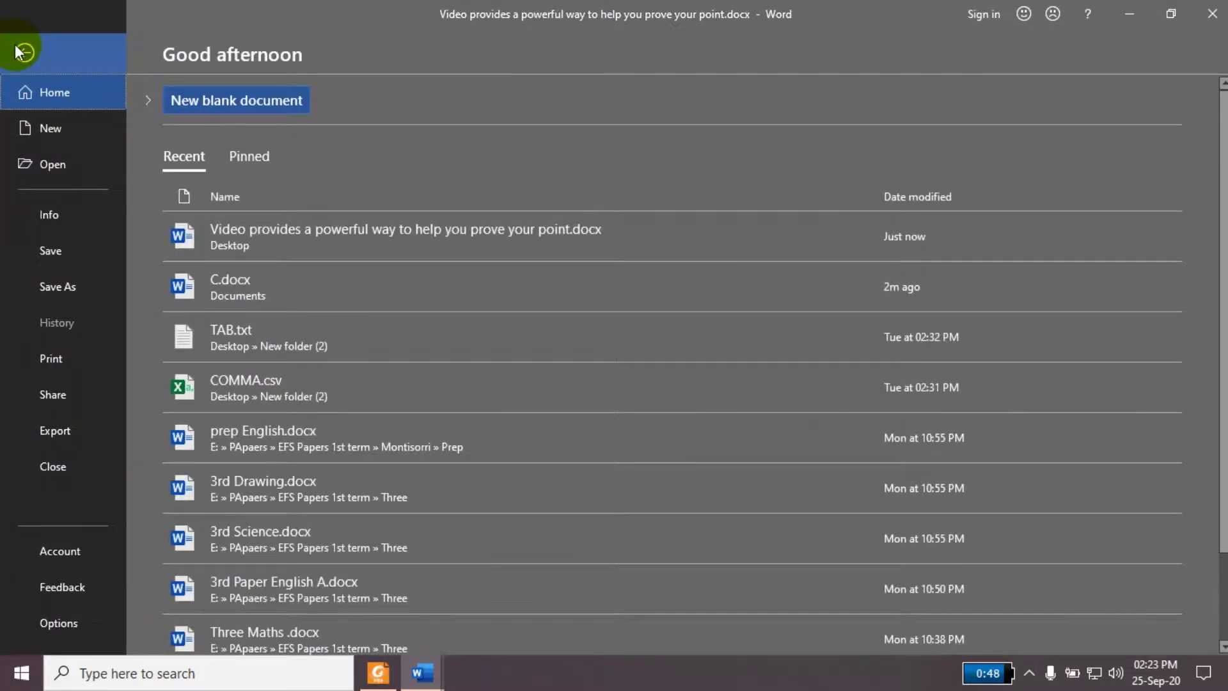
left_click(33, 131)
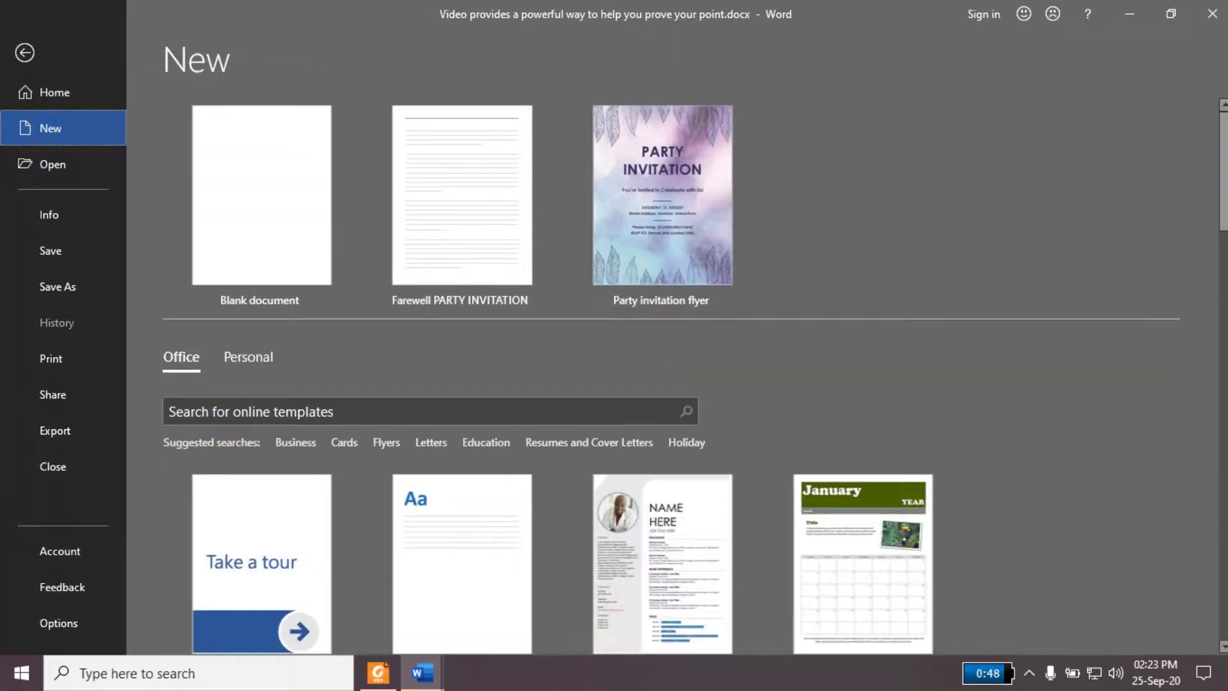
left_click_drag(1224, 202, 1223, 448)
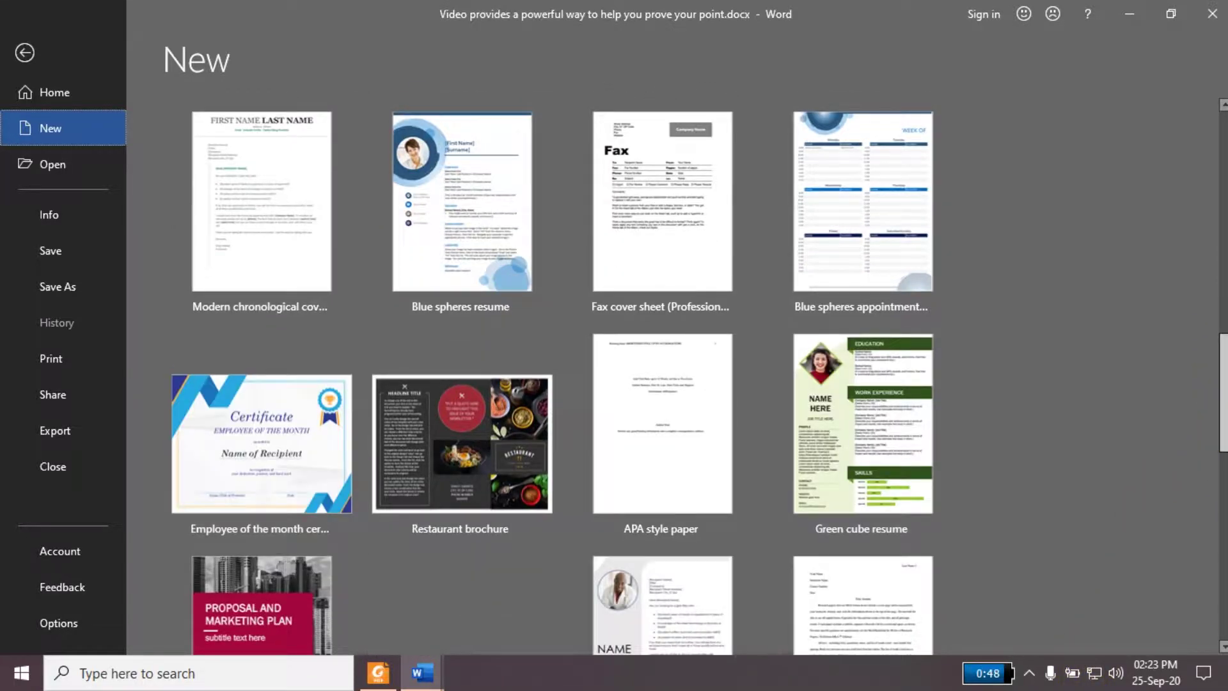
mouse_move(1223, 448)
left_mouse_down()
mouse_move(1218, 602)
mouse_move(1218, 491)
left_mouse_up()
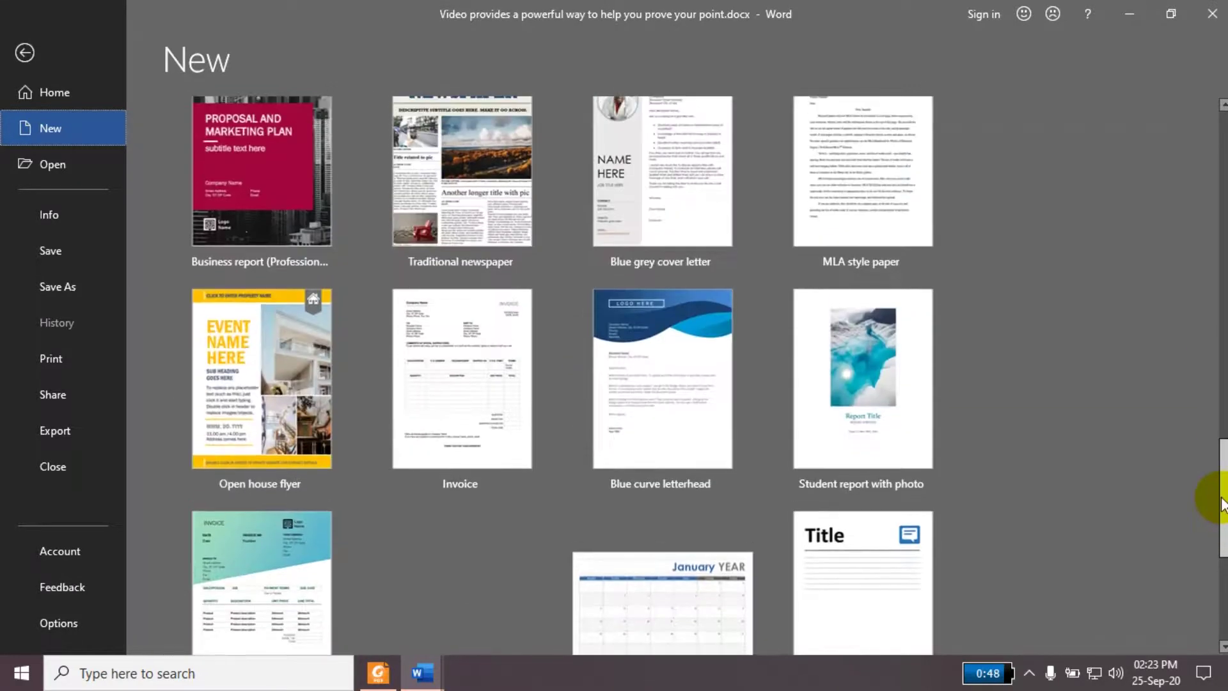
mouse_move(662, 460)
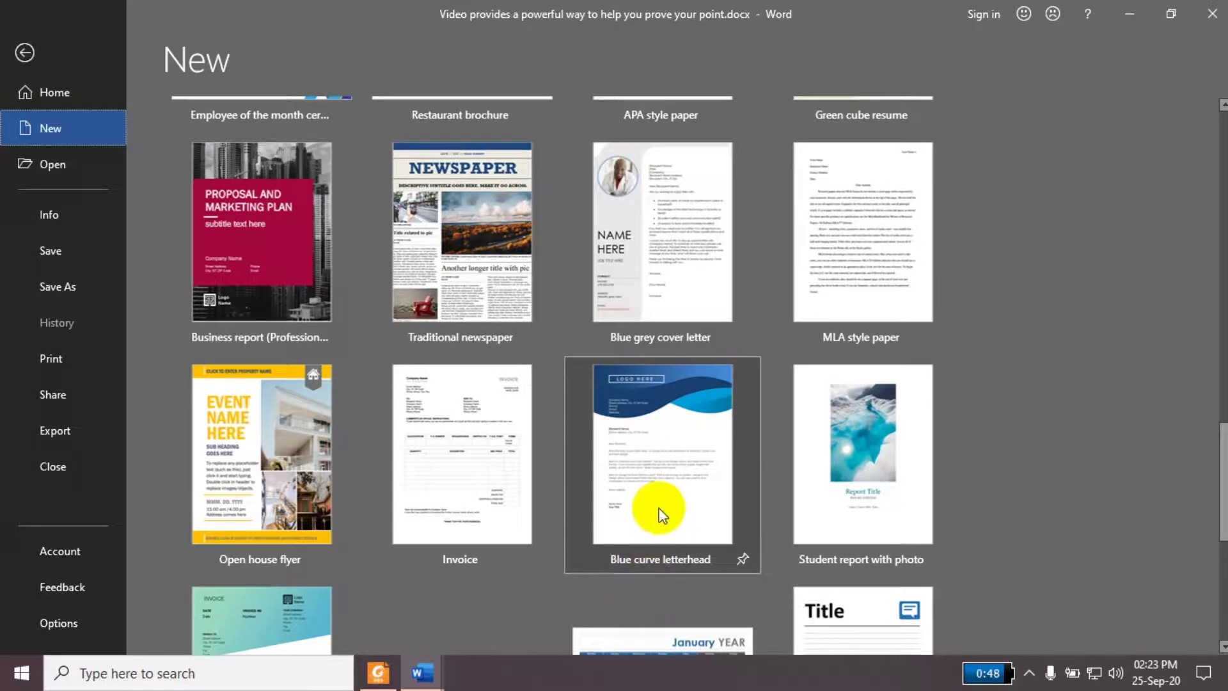
left_click(657, 475)
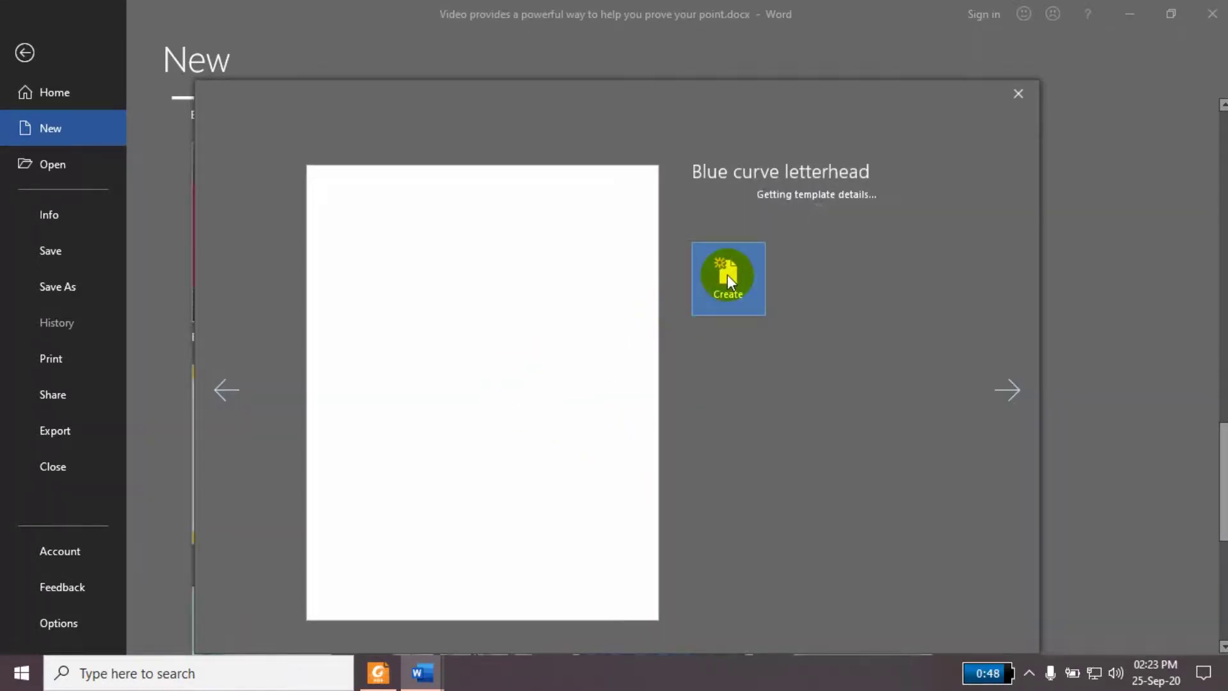
left_click(727, 275)
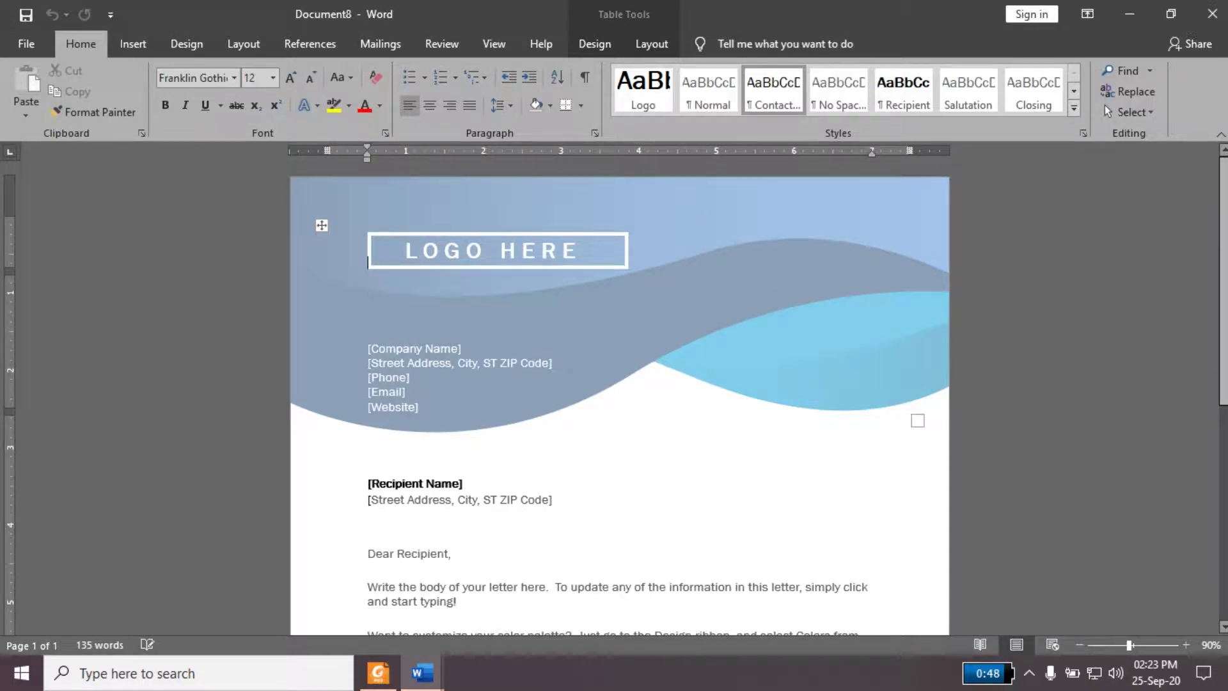
Step: Review the letterhead, then search the New templates for Resumes and Cover Letters
scroll(619, 397, "down", 5)
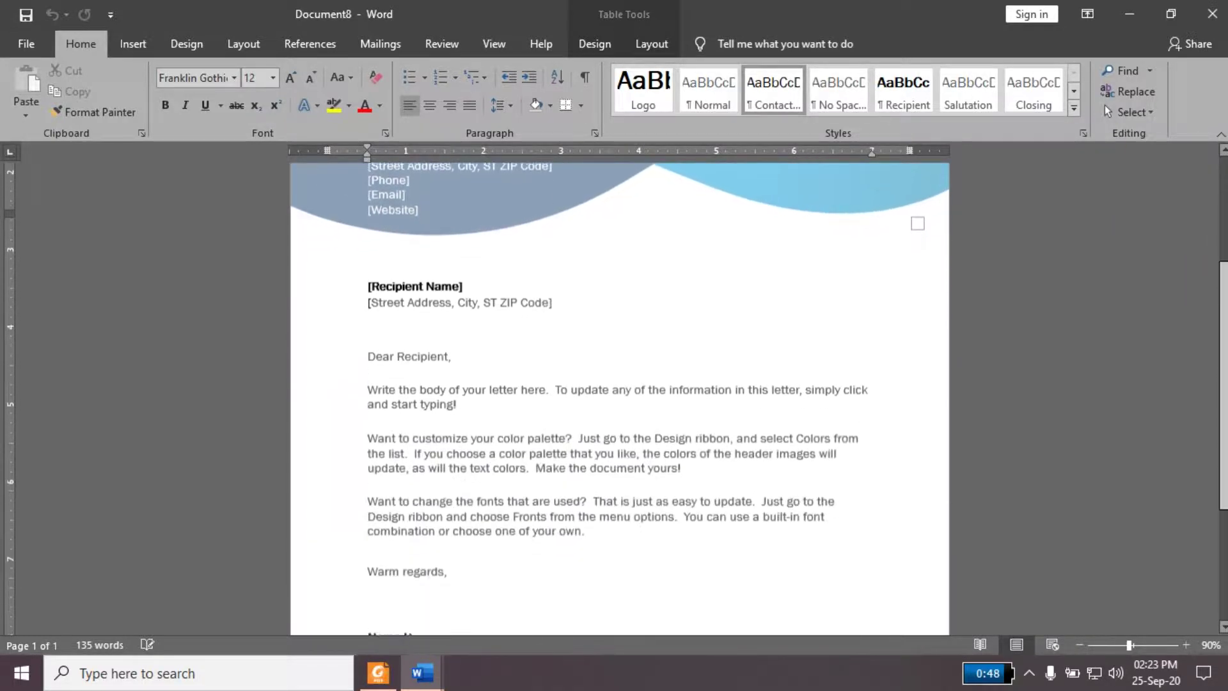
scroll(1206, 502, "down", 5)
scroll(1206, 501, "up", 5)
scroll(1206, 501, "up", 4)
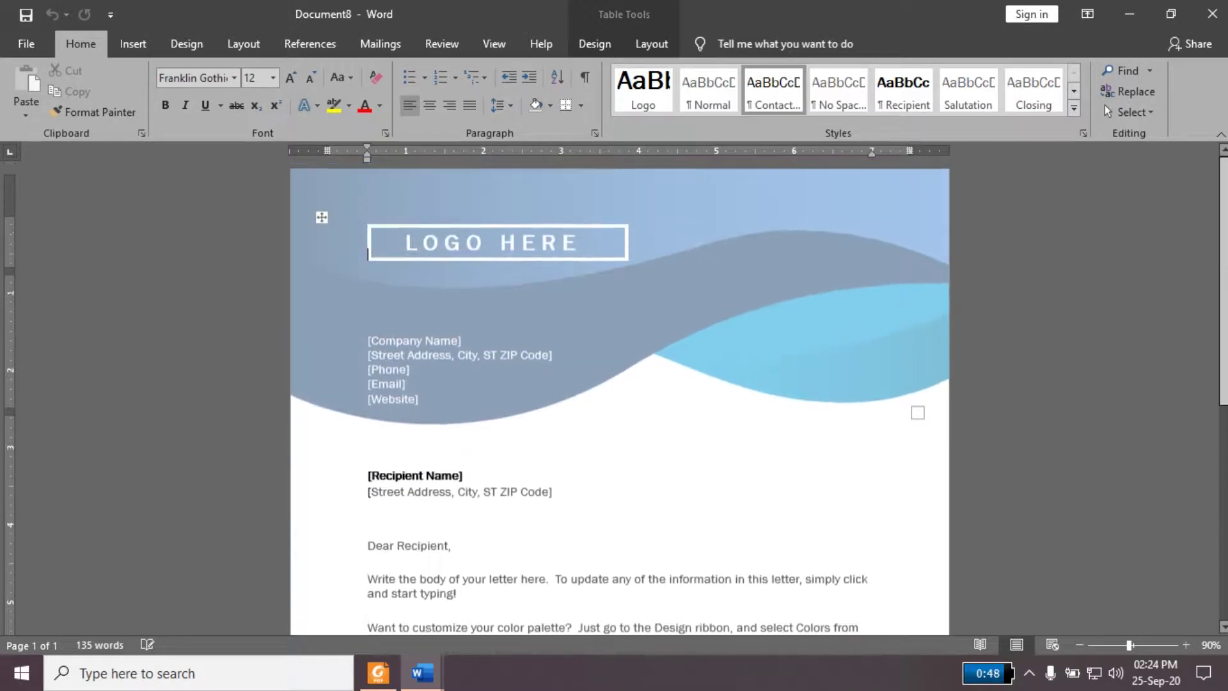
left_click(26, 46)
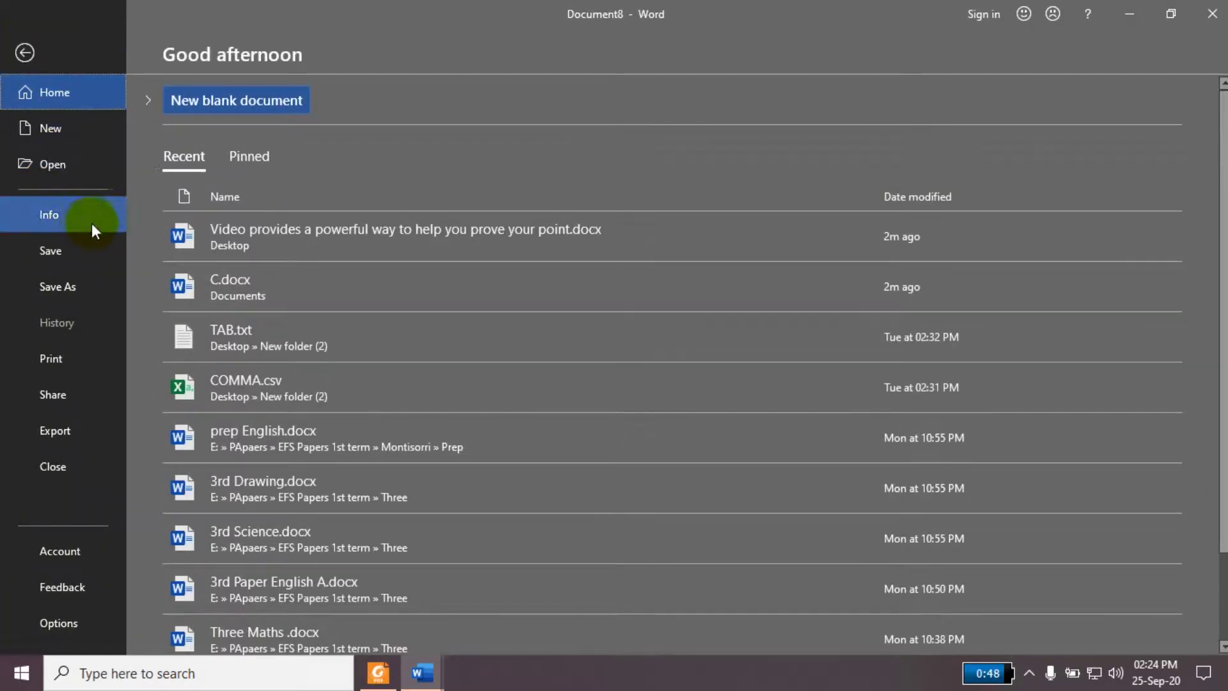
left_click(99, 132)
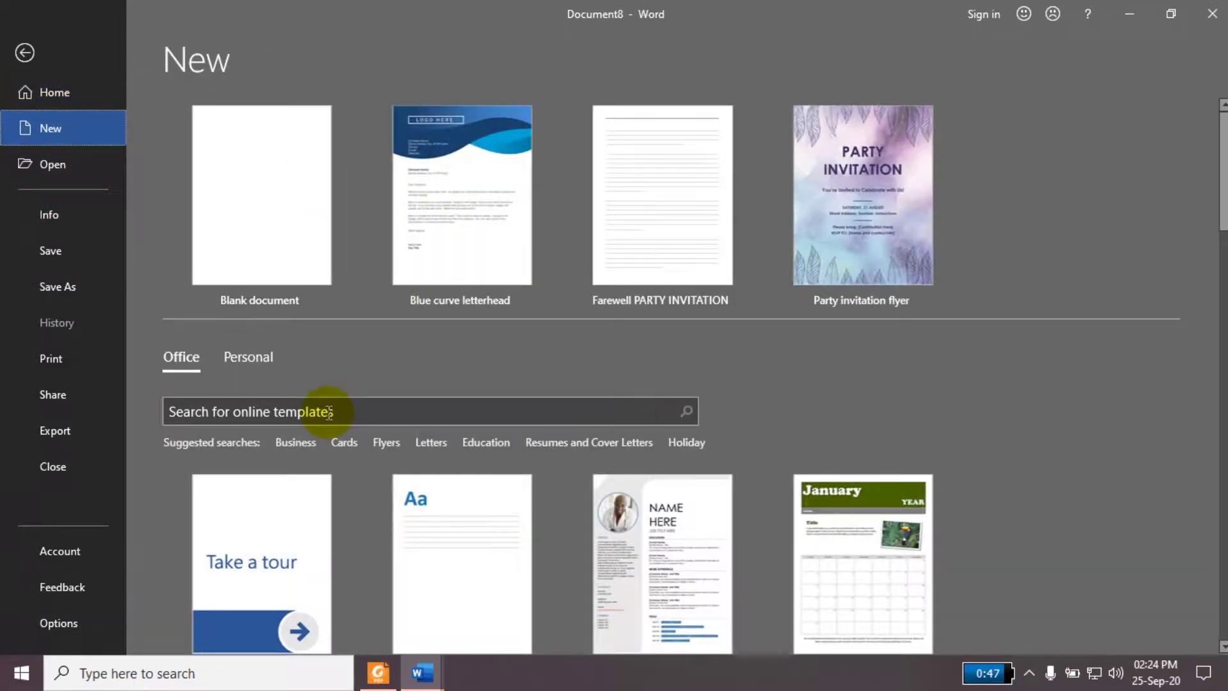
left_click(593, 443)
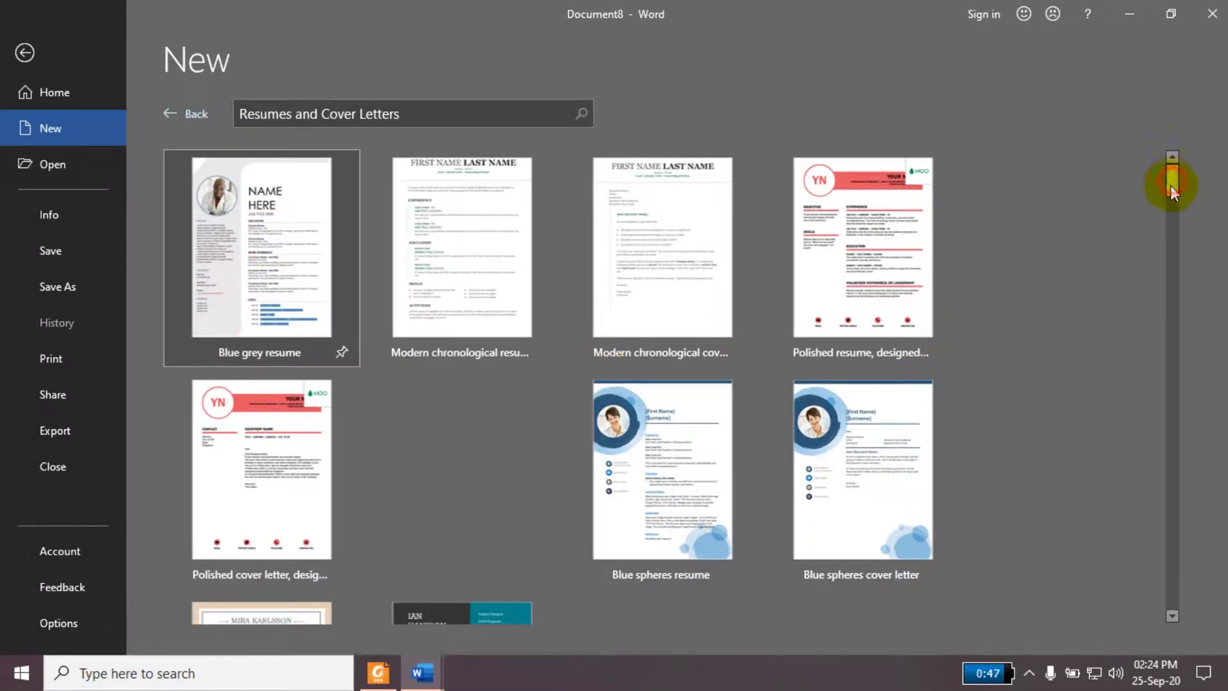
Step: Scroll the resume gallery and preview the Organic shapes resume template
left_click_drag(1173, 186, 1159, 313)
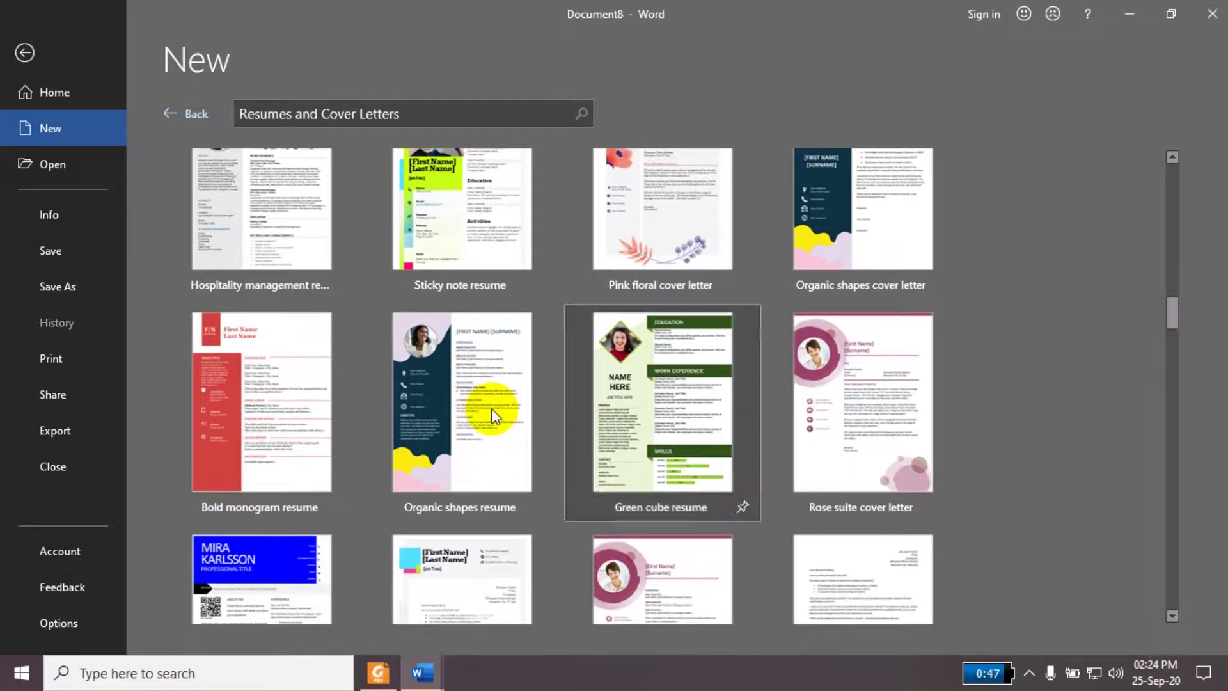
left_click(430, 383)
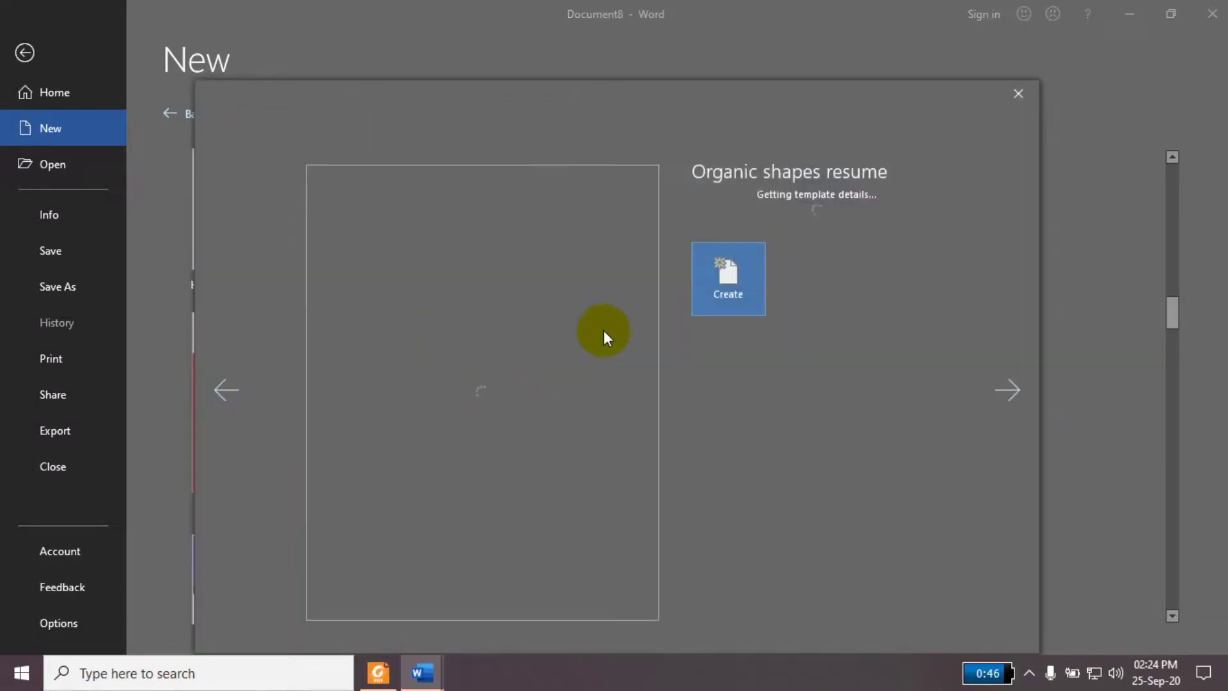
Step: Create a resume document from the Organic shapes template and bring the new Document10 forward
left_click(705, 441)
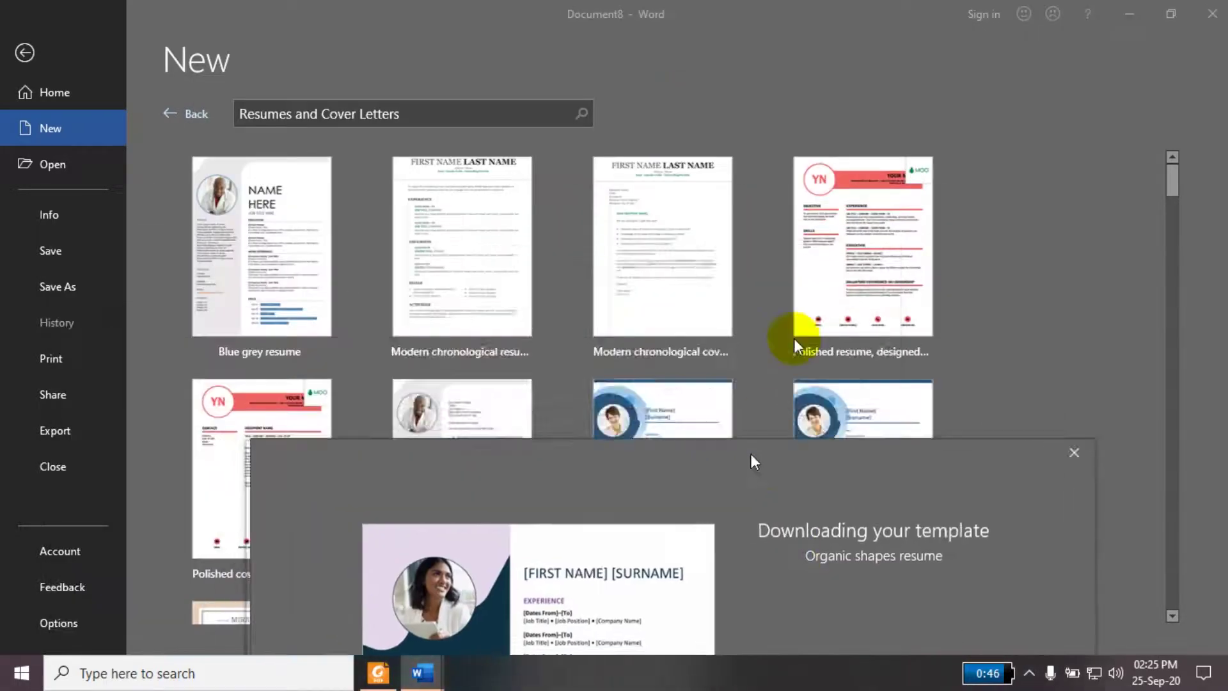
left_click_drag(789, 142, 758, 63)
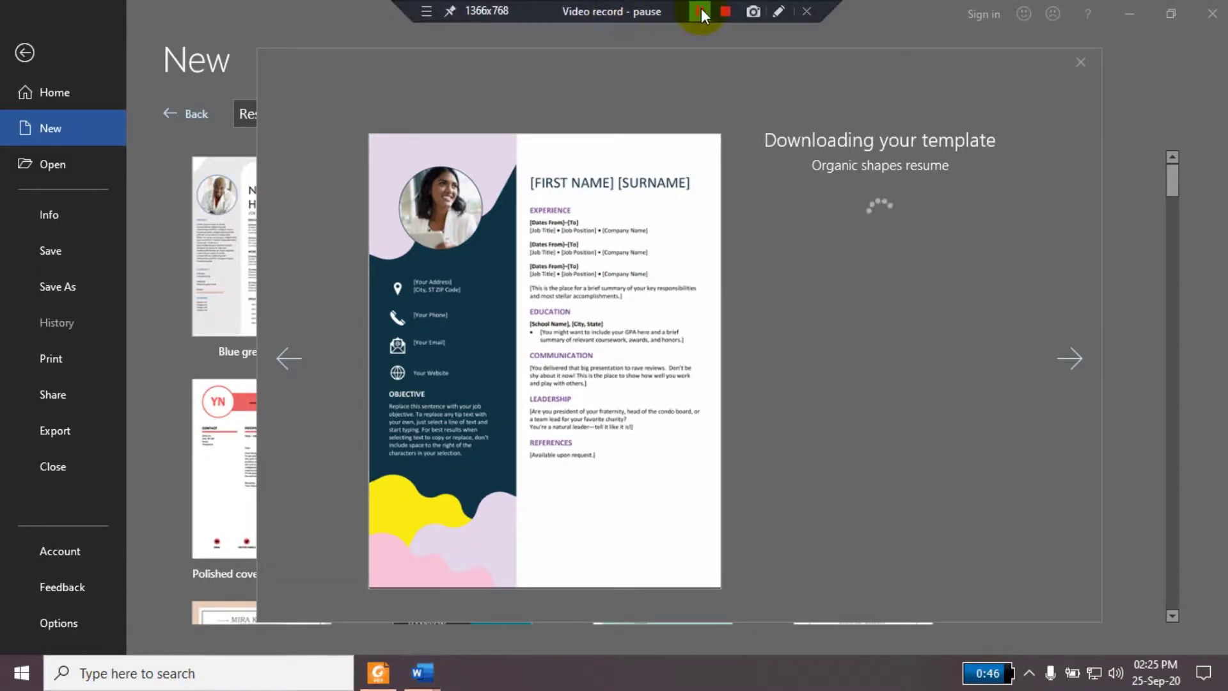
left_click(699, 11)
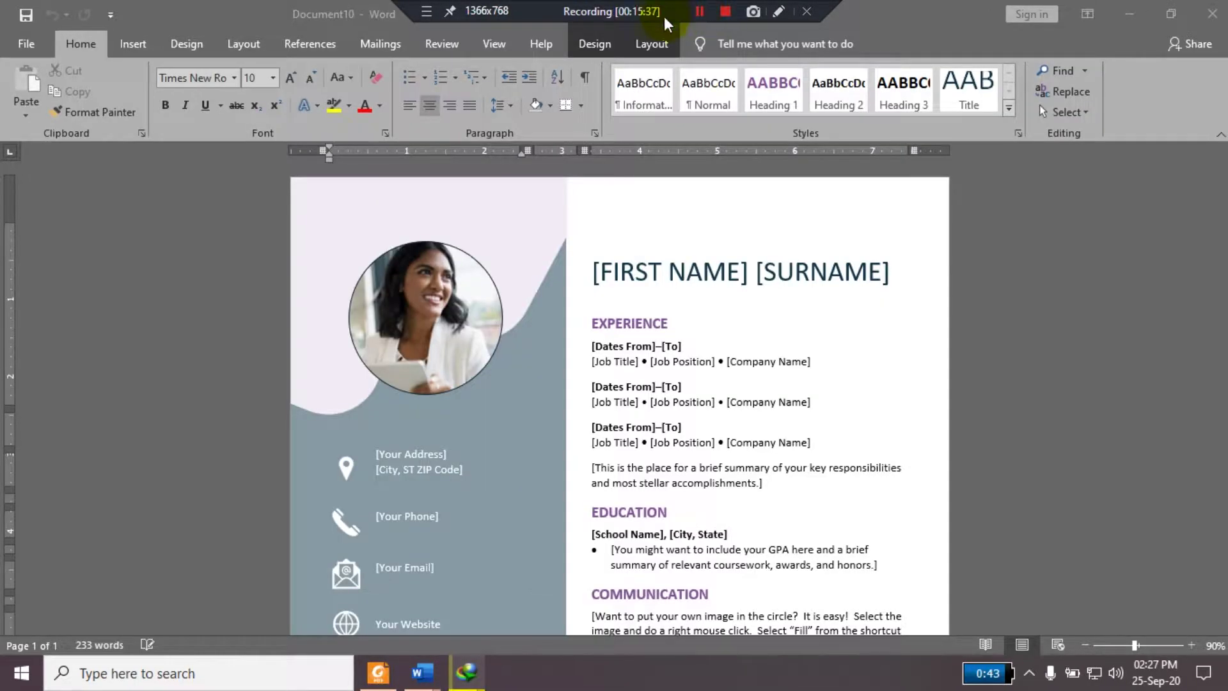
mouse_move(526, 252)
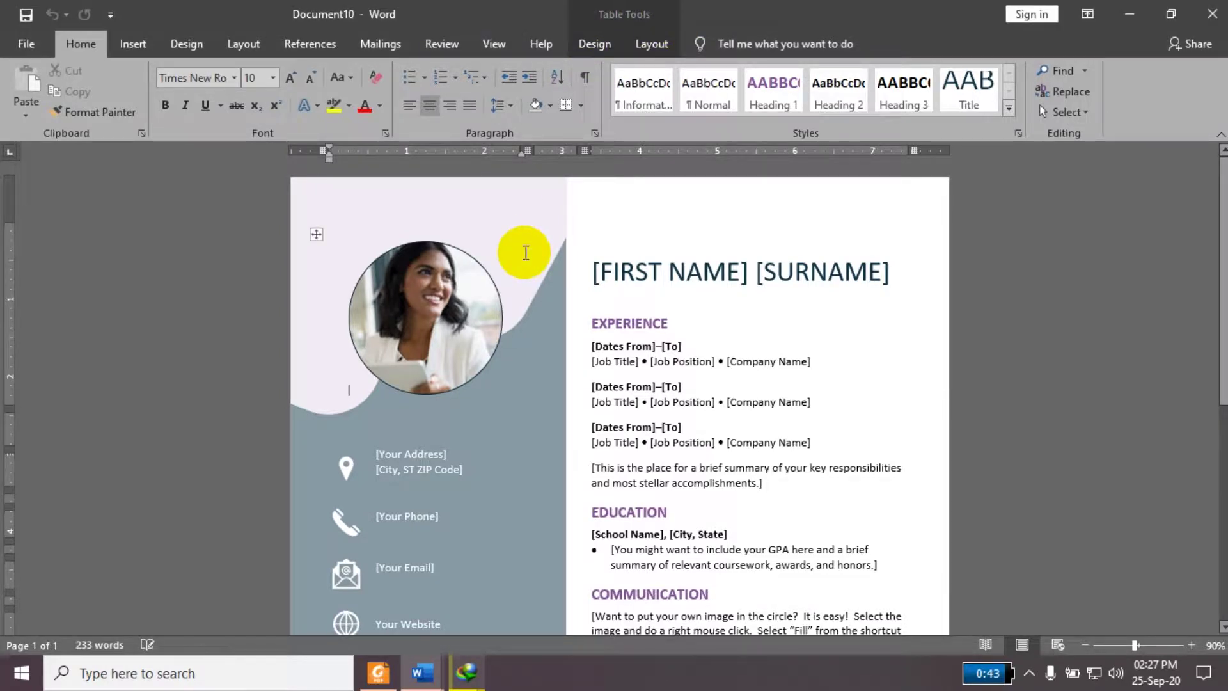
scroll(620, 403, "down", 1)
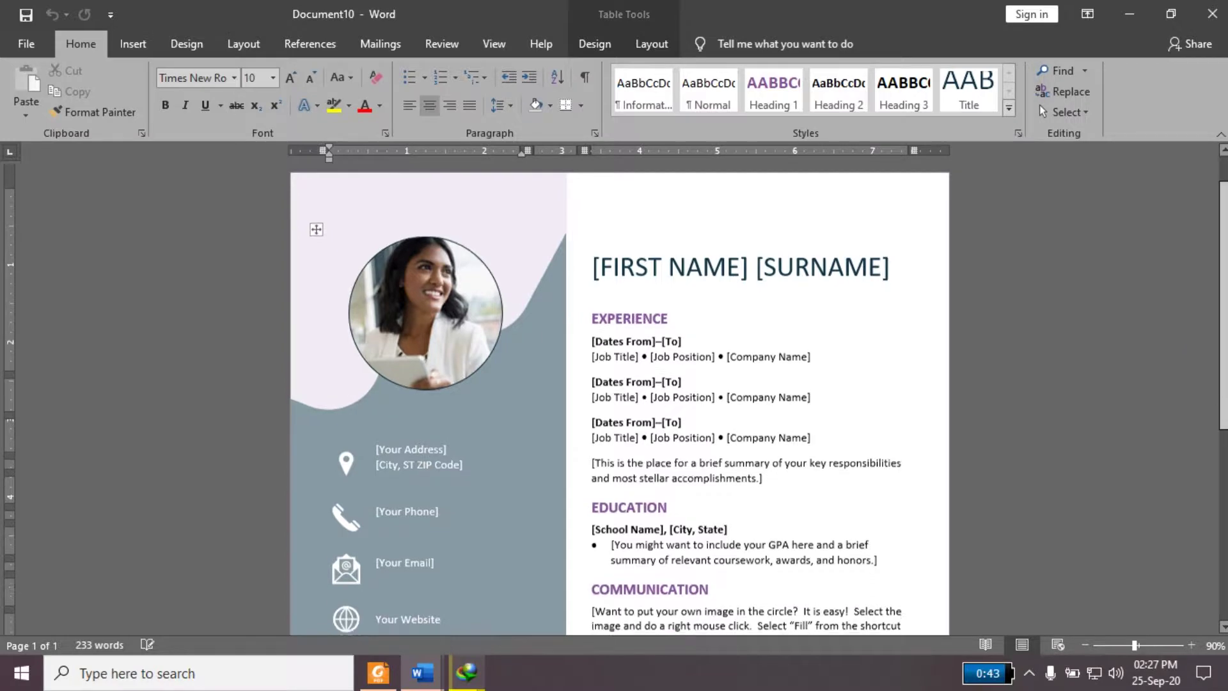
scroll(619, 397, "down", 3)
scroll(619, 396, "down", 1)
scroll(619, 396, "down", 1)
scroll(620, 396, "down", 1)
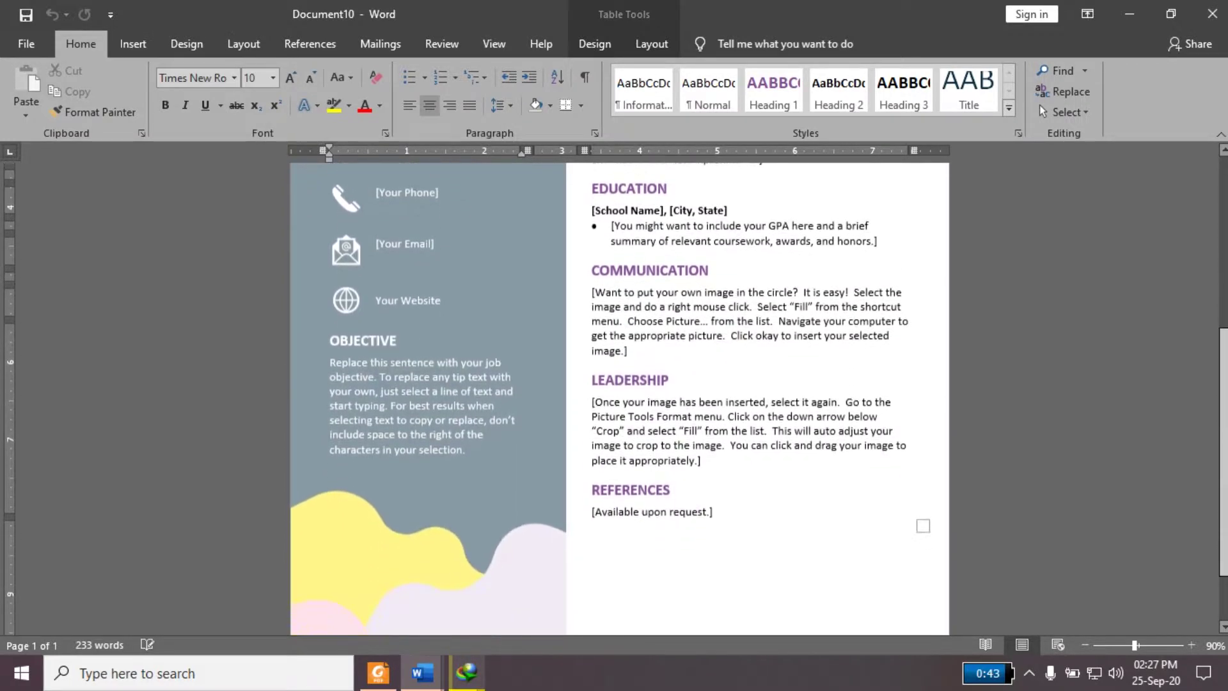
scroll(620, 396, "down", 1)
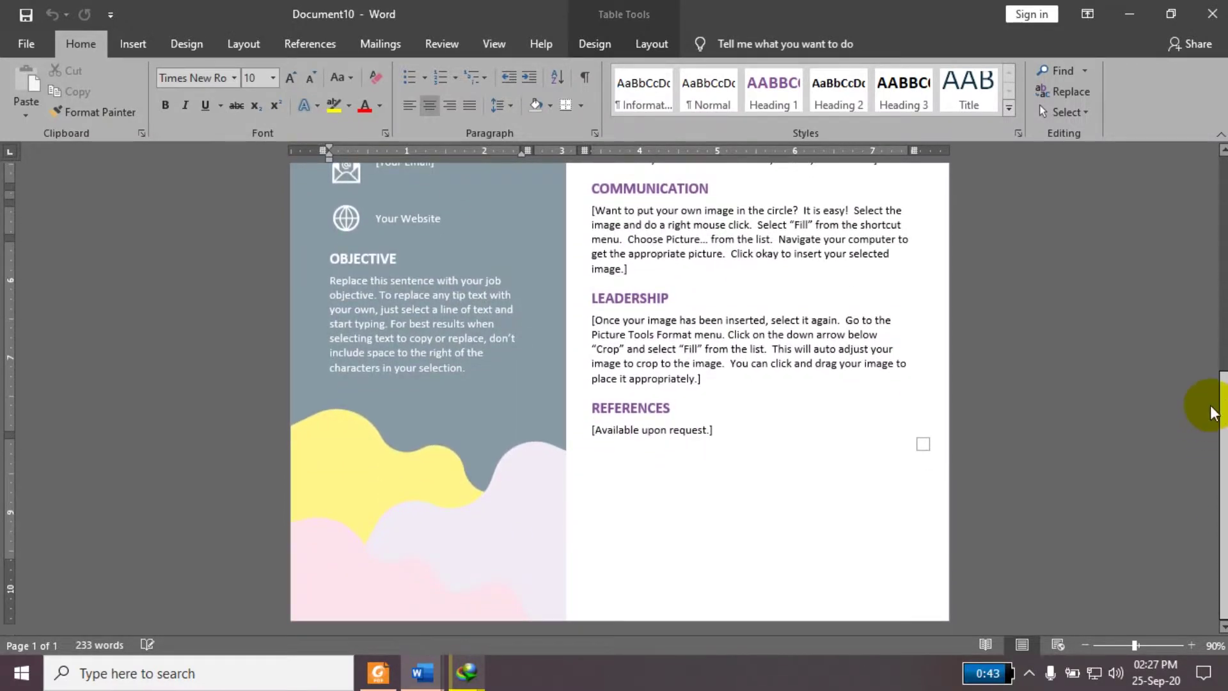
scroll(1212, 413, "up", 2)
scroll(1199, 296, "up", 3)
scroll(1198, 266, "up", 1)
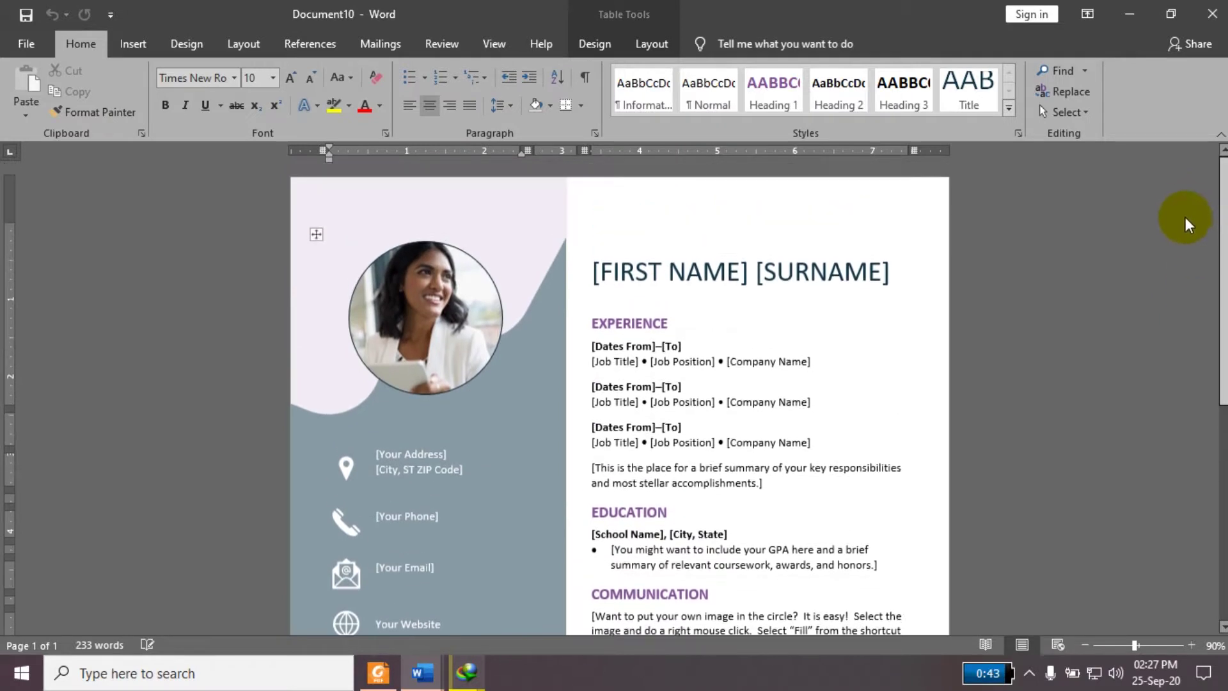
left_click(675, 272)
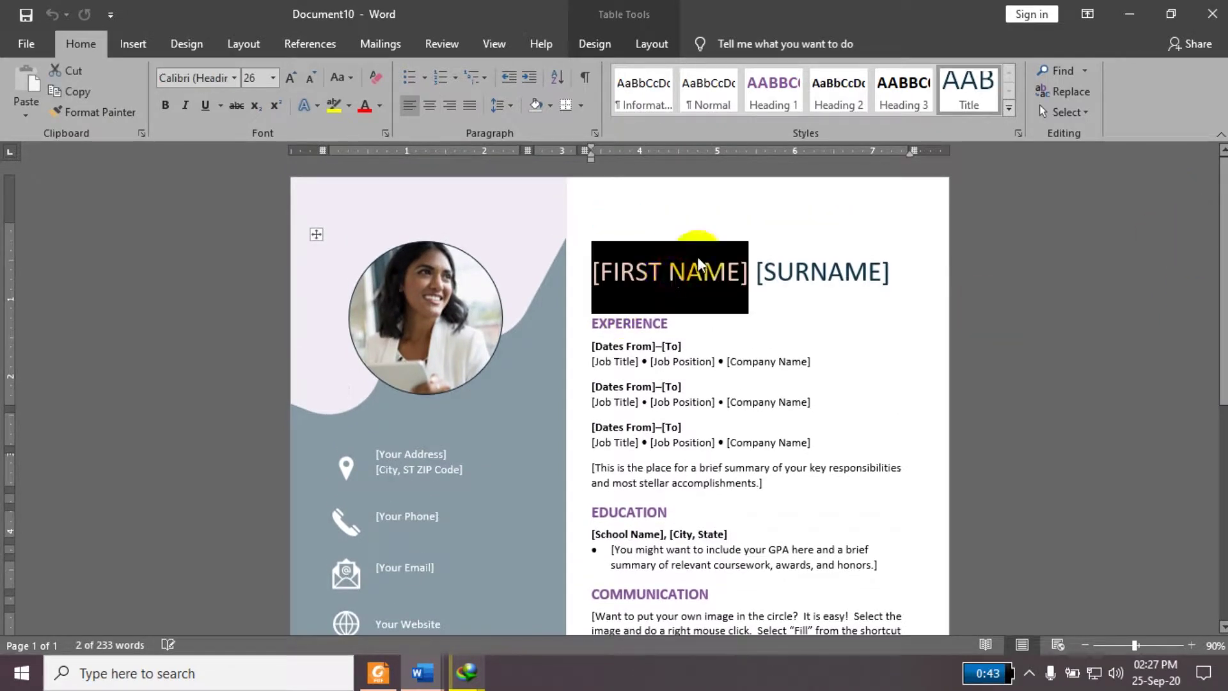
left_click(822, 270)
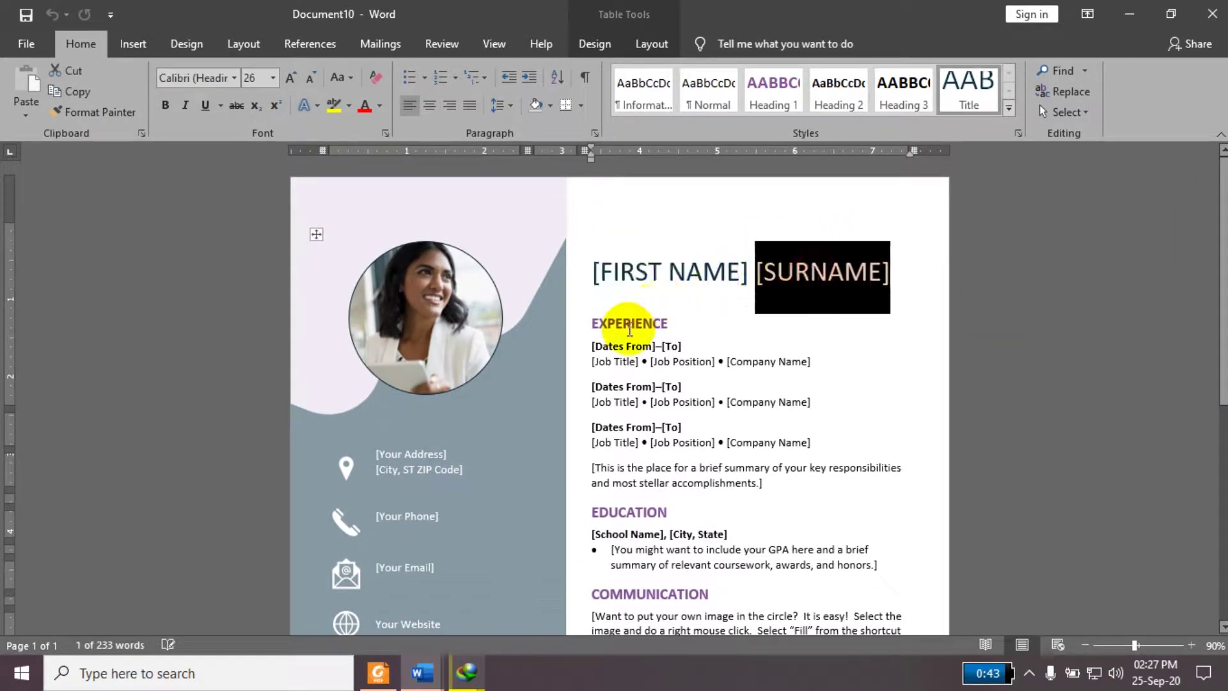
left_click(638, 348)
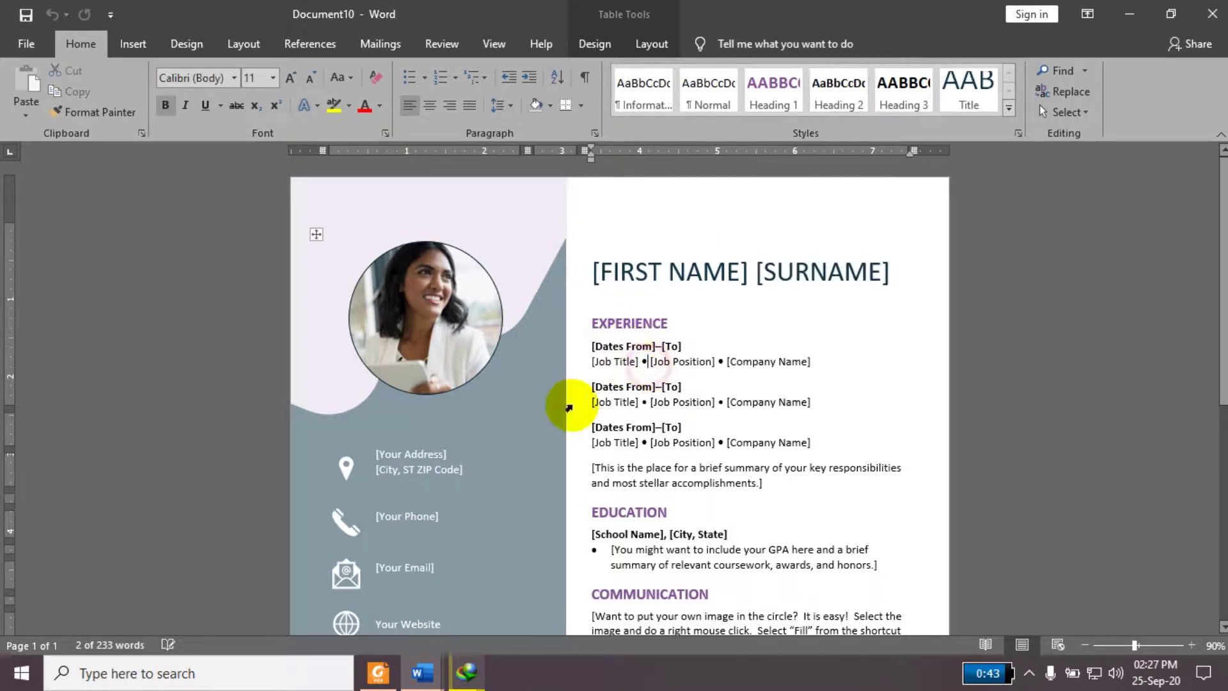
left_click(401, 470)
left_click(400, 469)
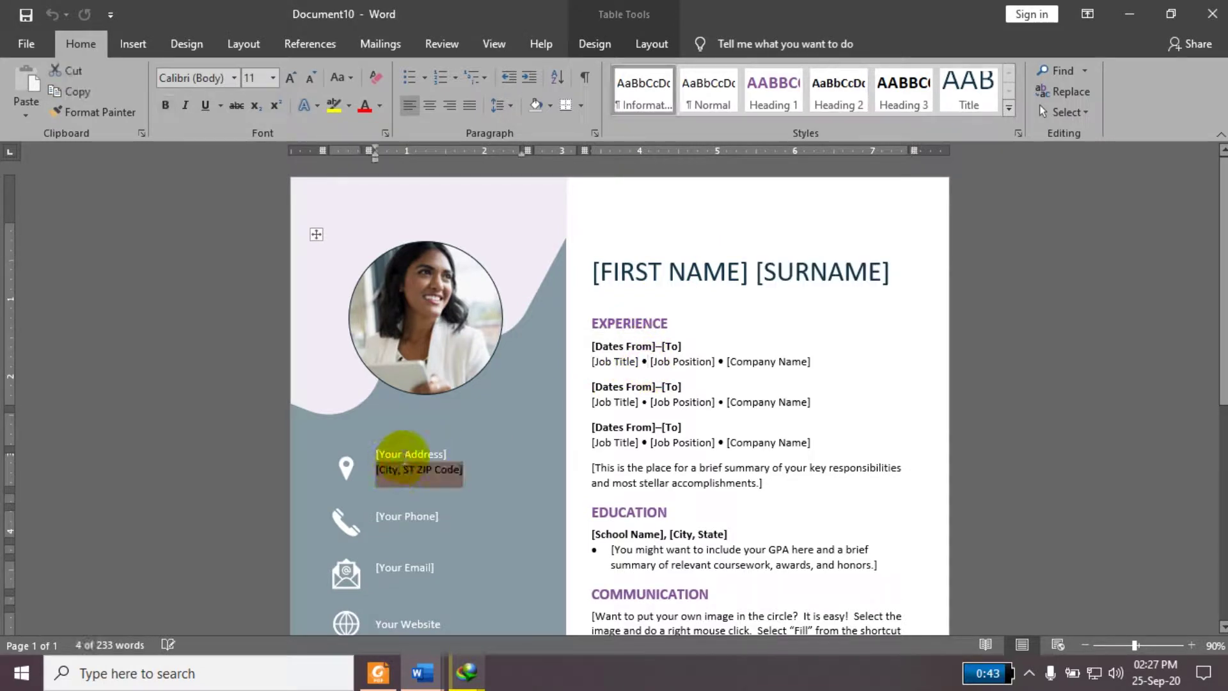
left_click(399, 529)
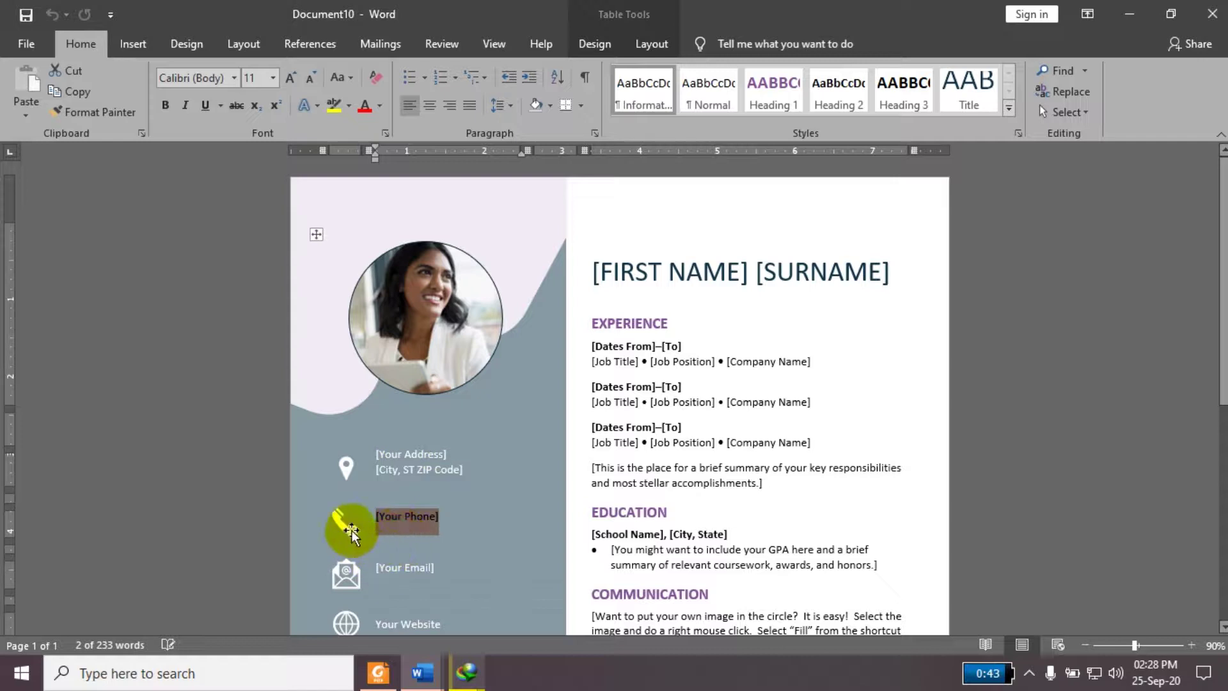
left_click(431, 572)
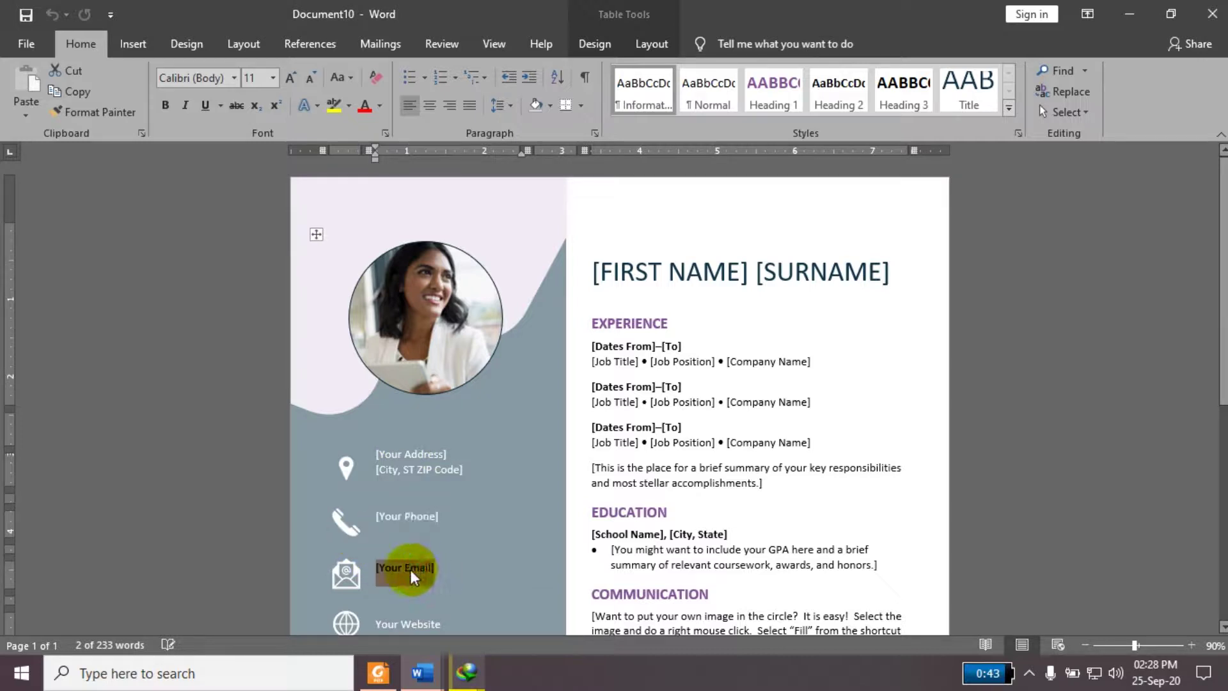
left_click_drag(346, 523, 314, 518)
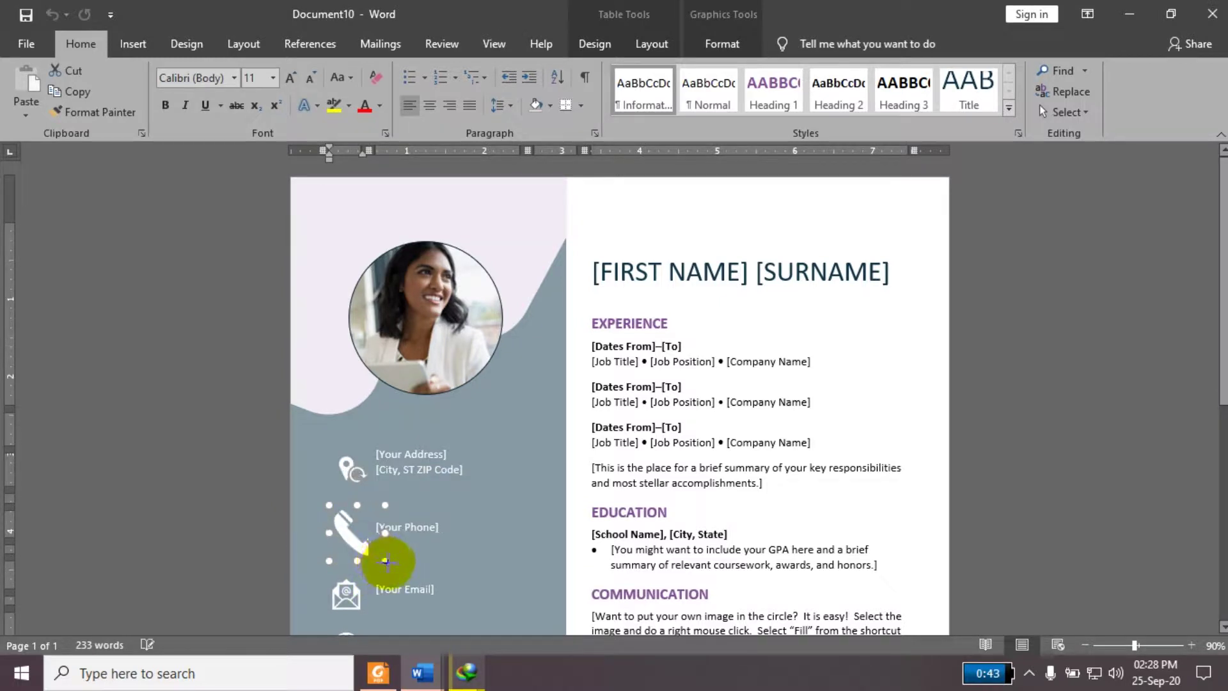
left_click_drag(366, 542, 352, 532)
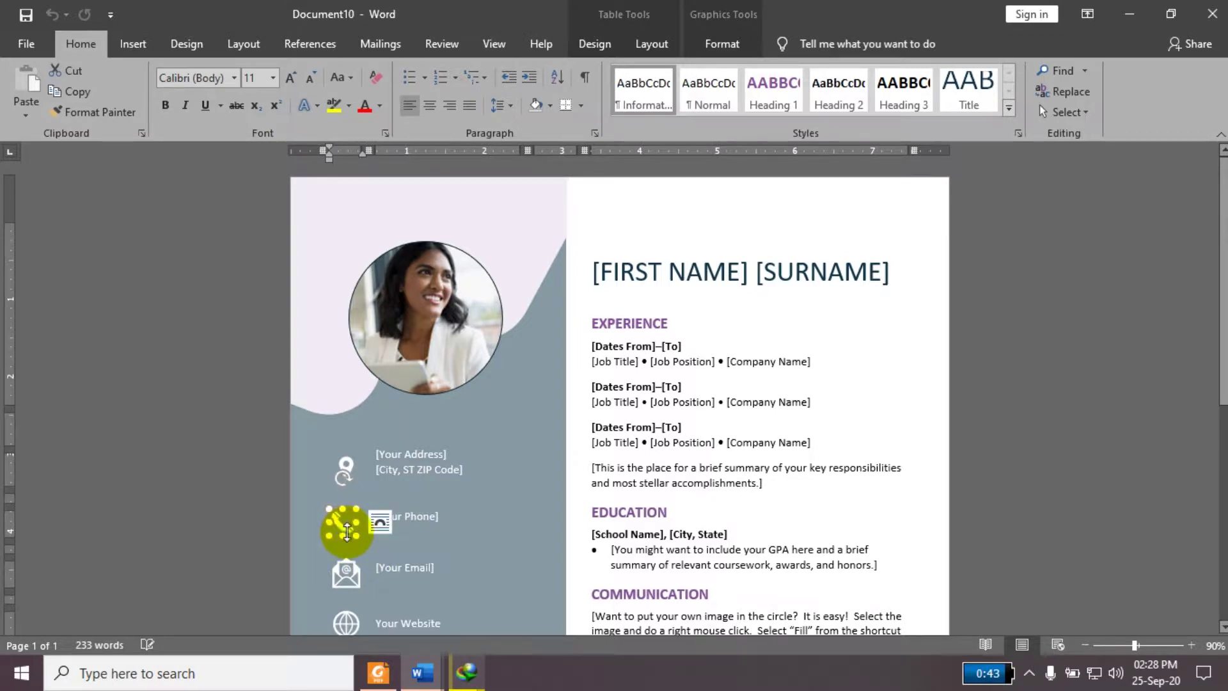
left_click(510, 419)
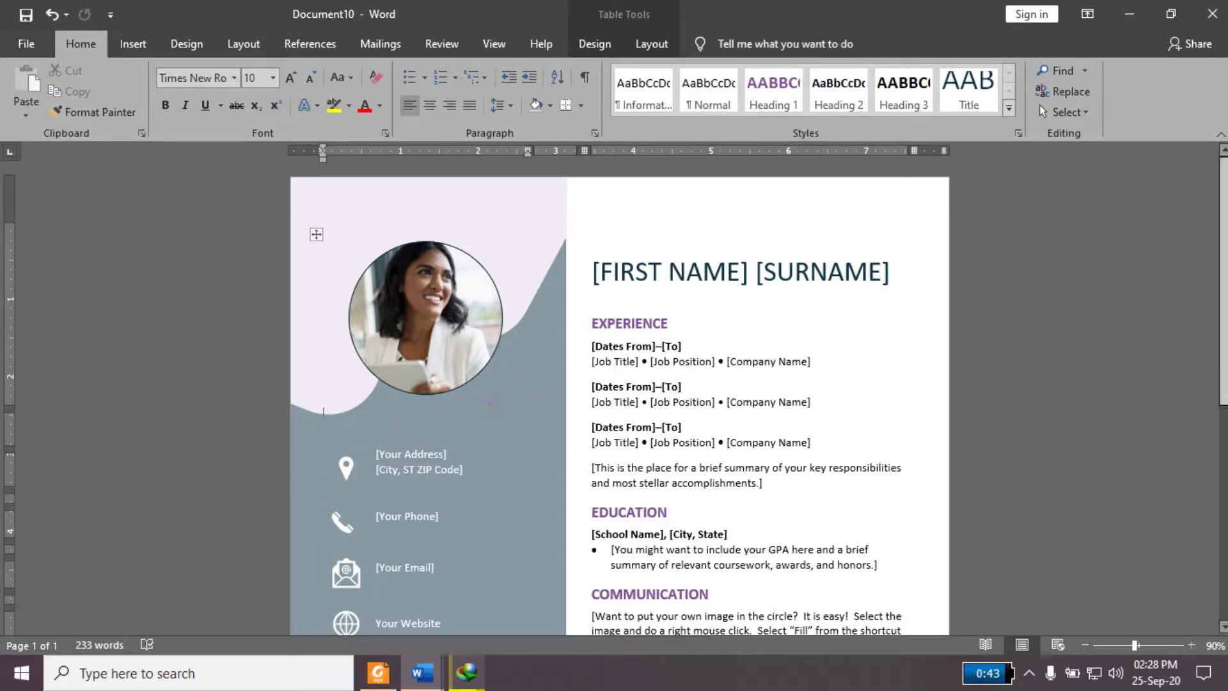
scroll(620, 397, "down", 5)
scroll(619, 397, "down", 1)
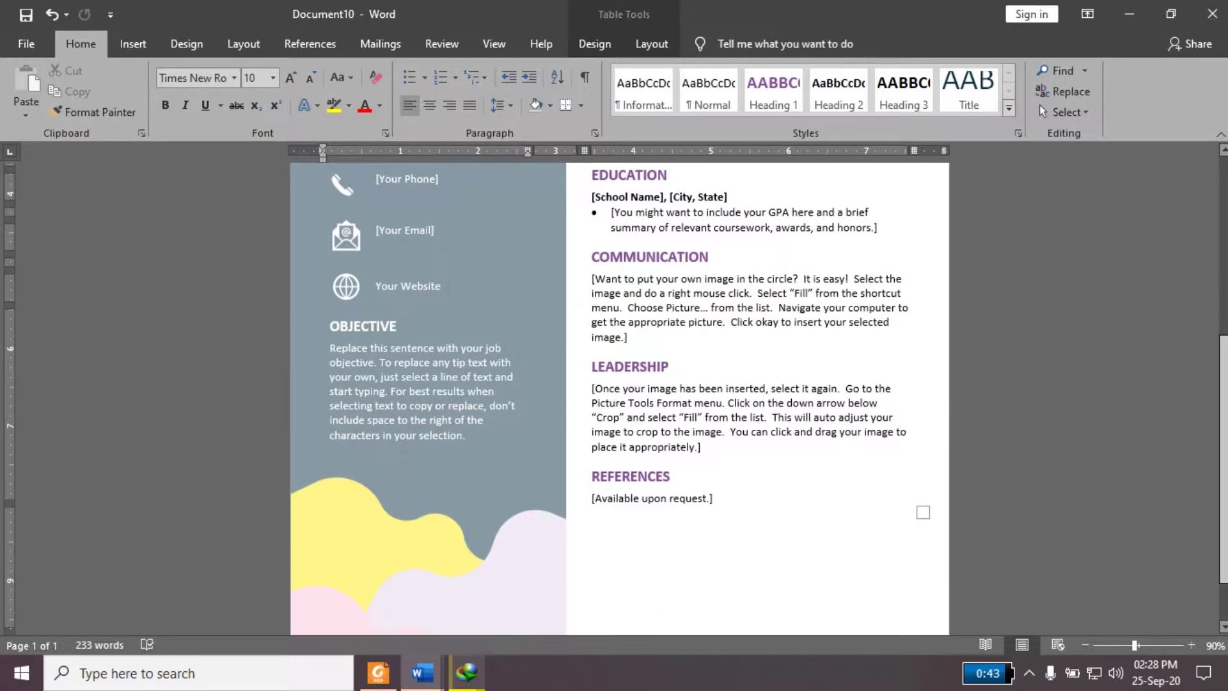
scroll(620, 396, "up", 2)
scroll(1201, 260, "up", 4)
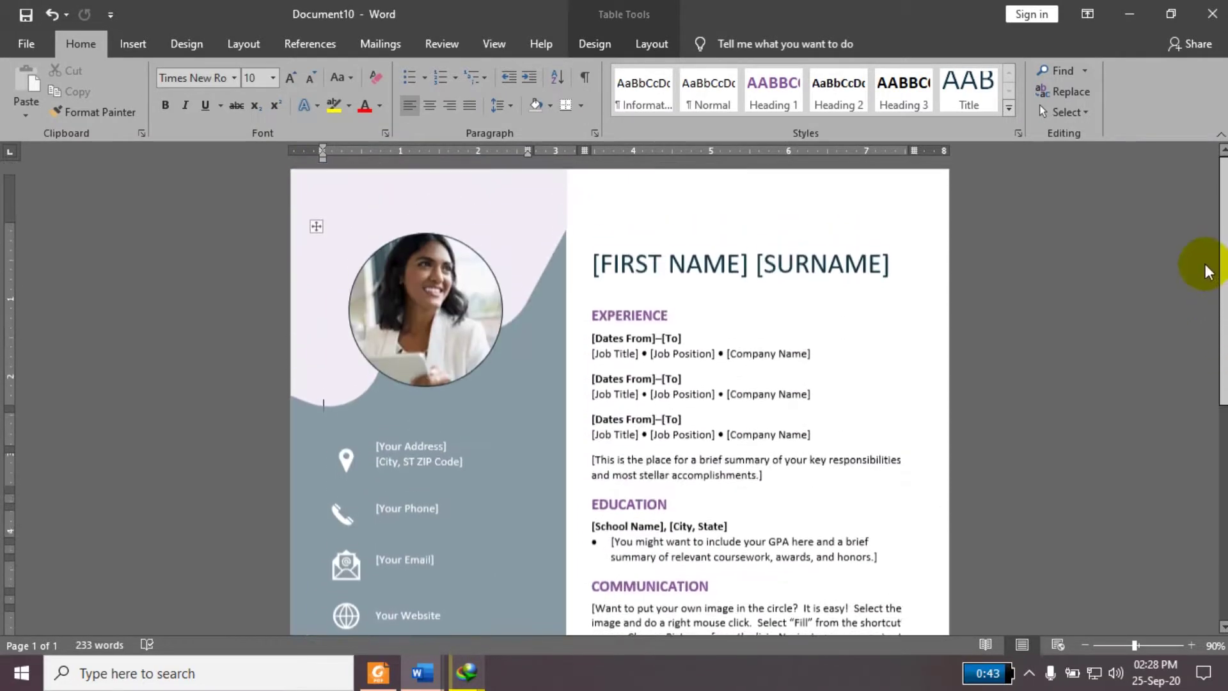
scroll(1201, 260, "down", 2)
scroll(1203, 269, "up", 2)
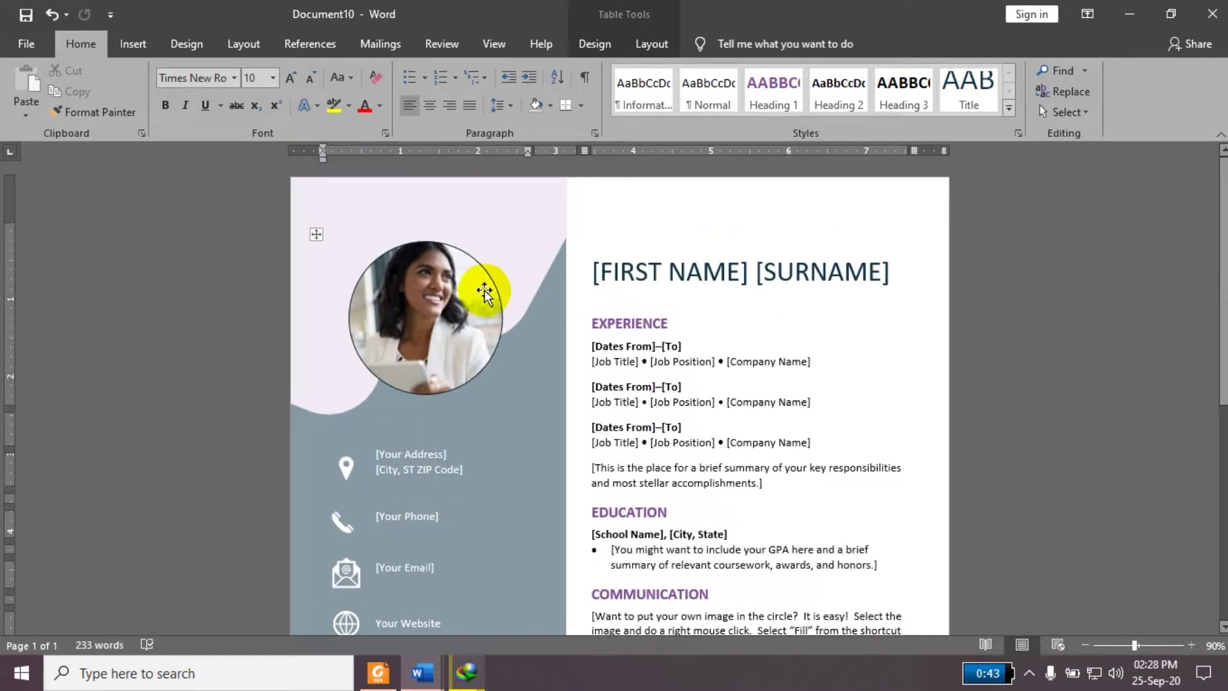
left_click(463, 307)
right_click(461, 288)
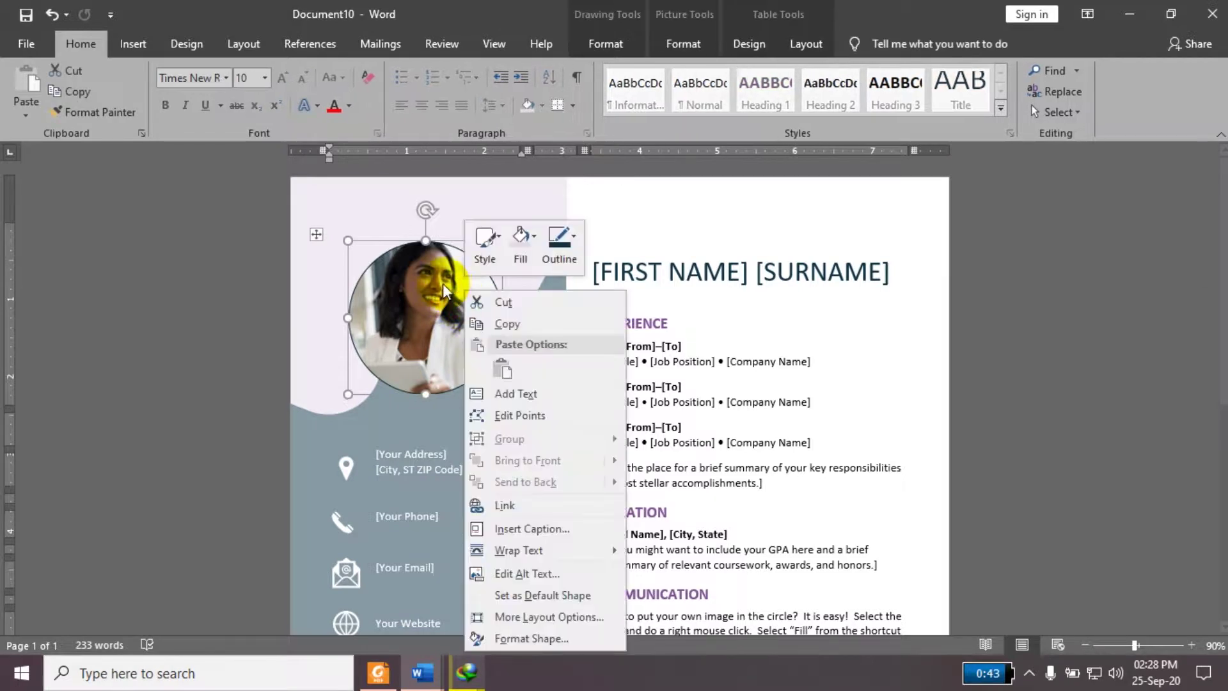
left_click(438, 306)
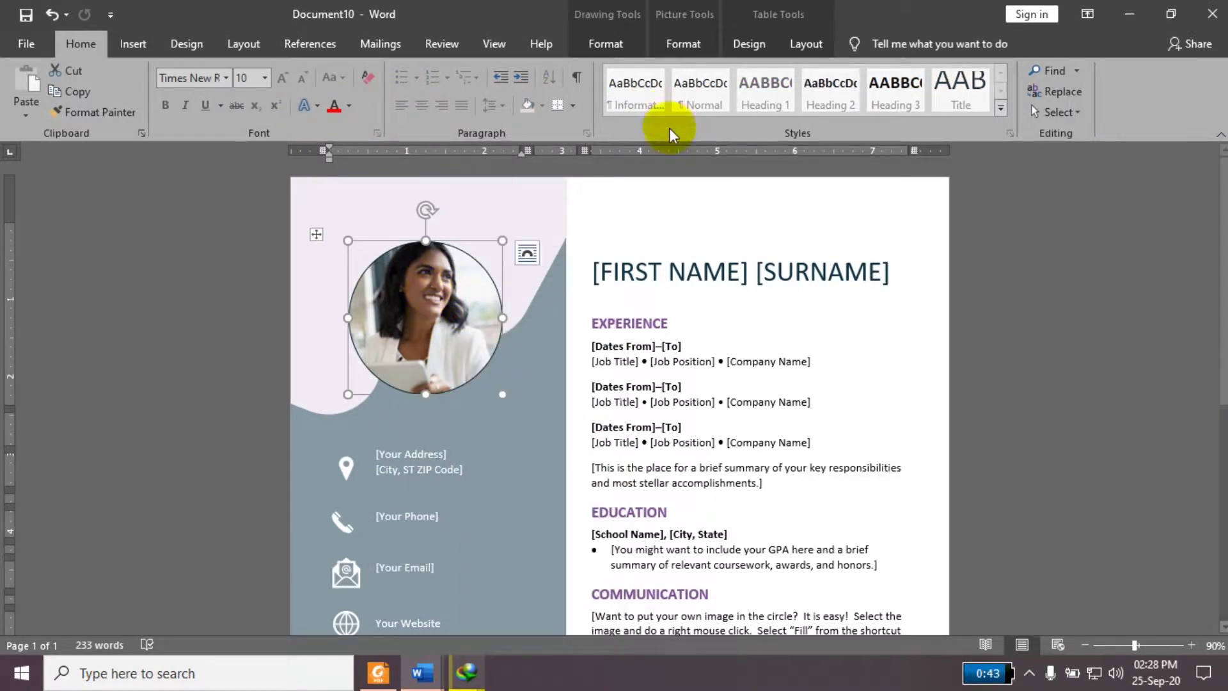
left_click(629, 47)
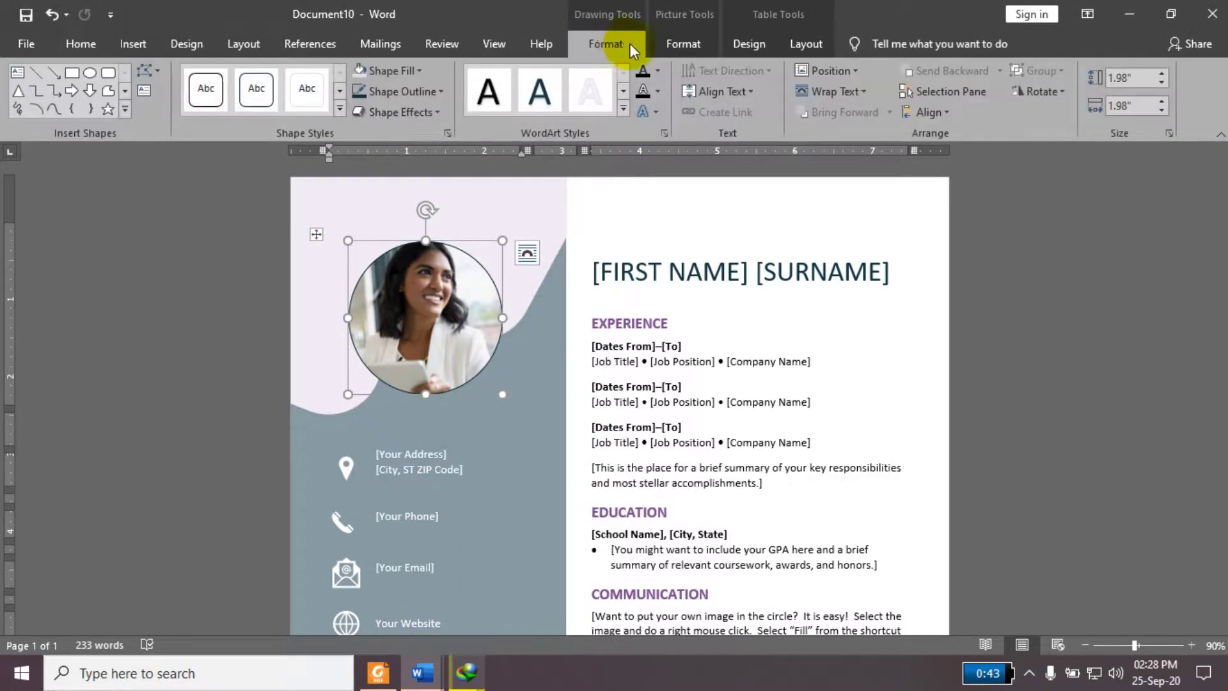
left_click(673, 49)
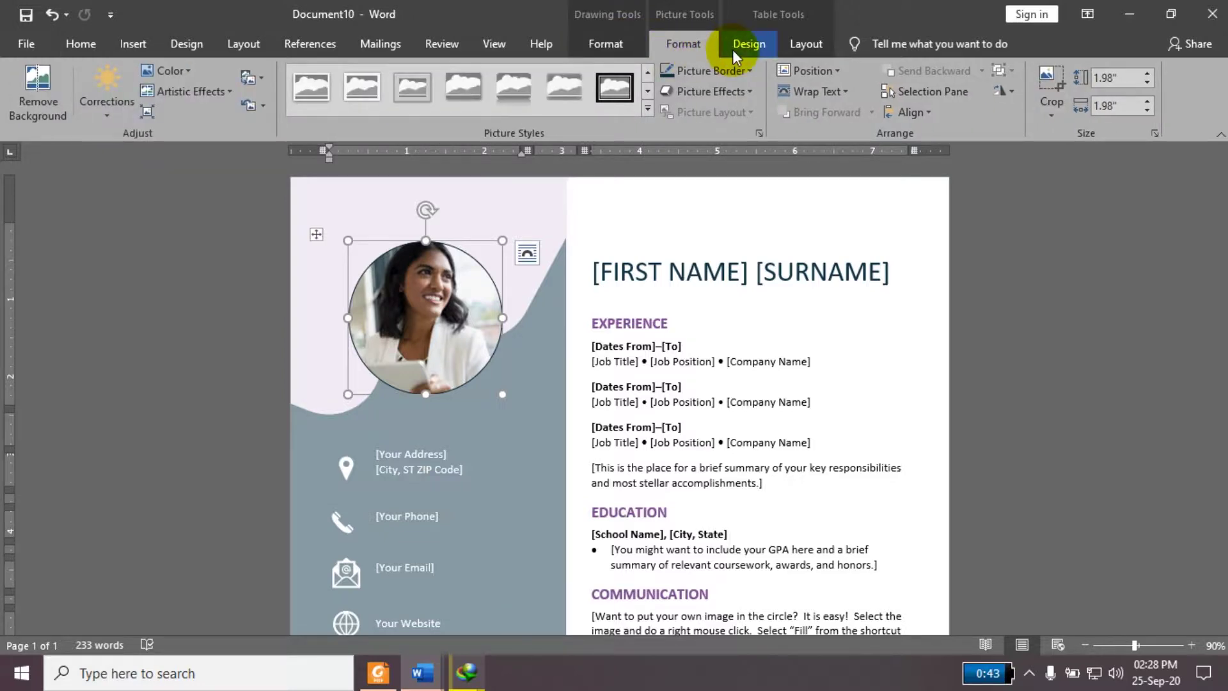
left_click(735, 51)
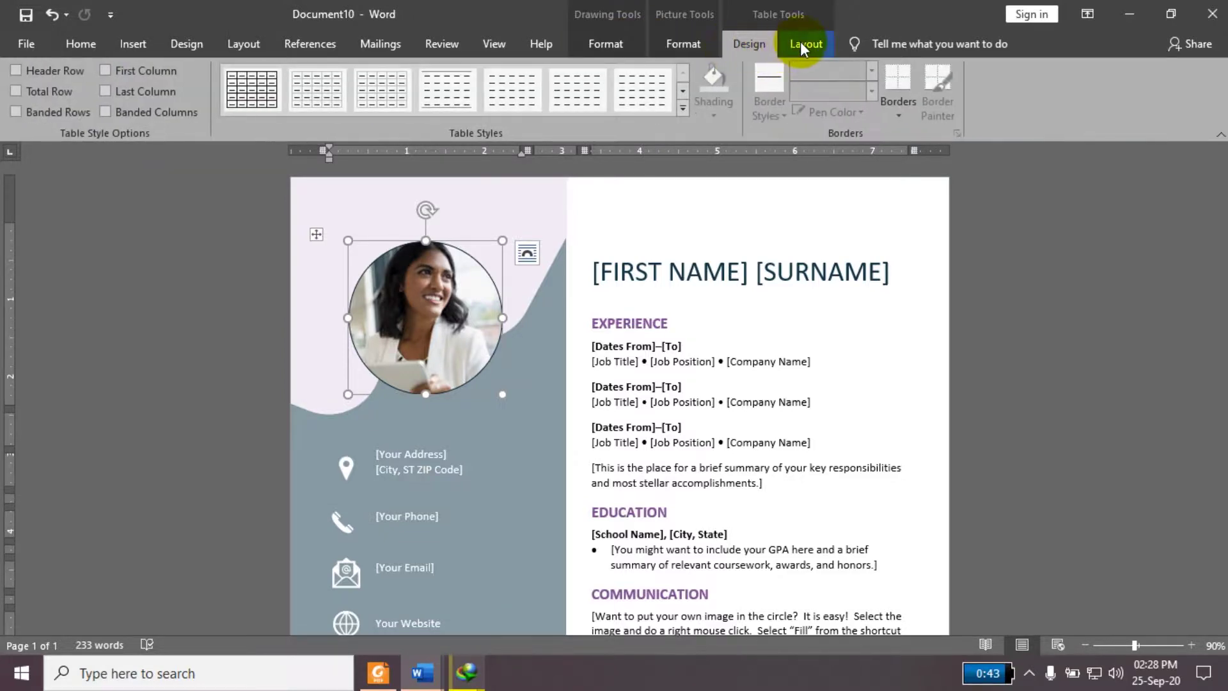
left_click(801, 43)
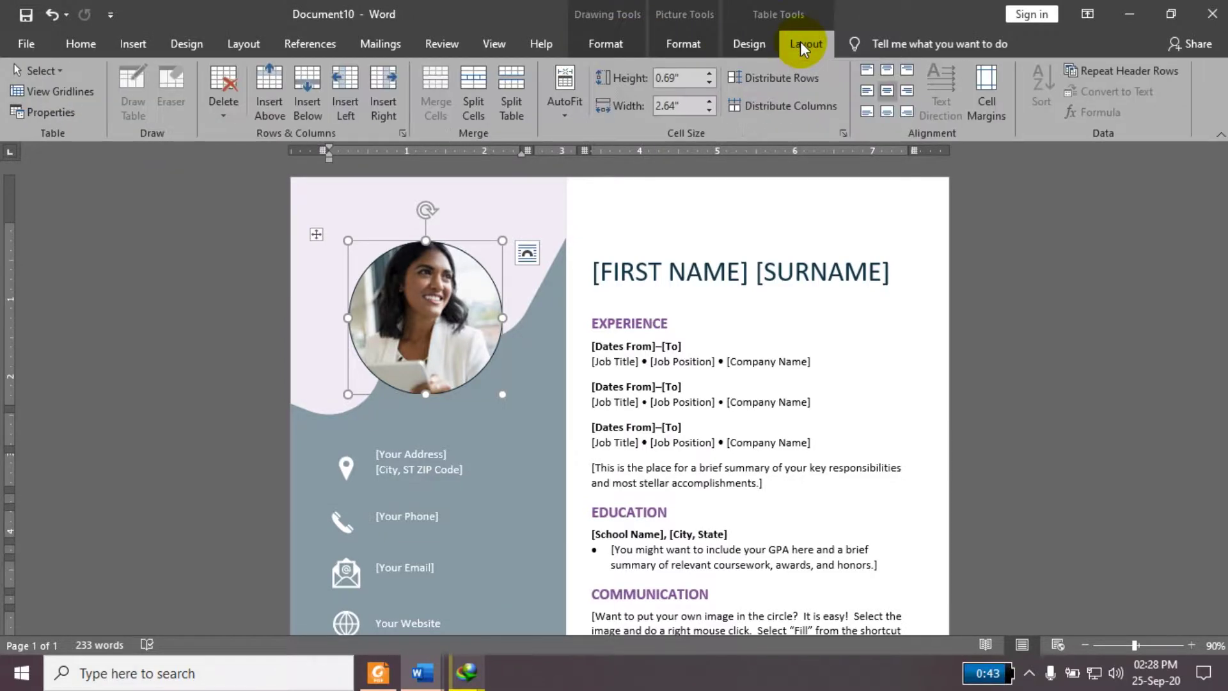
right_click(406, 283)
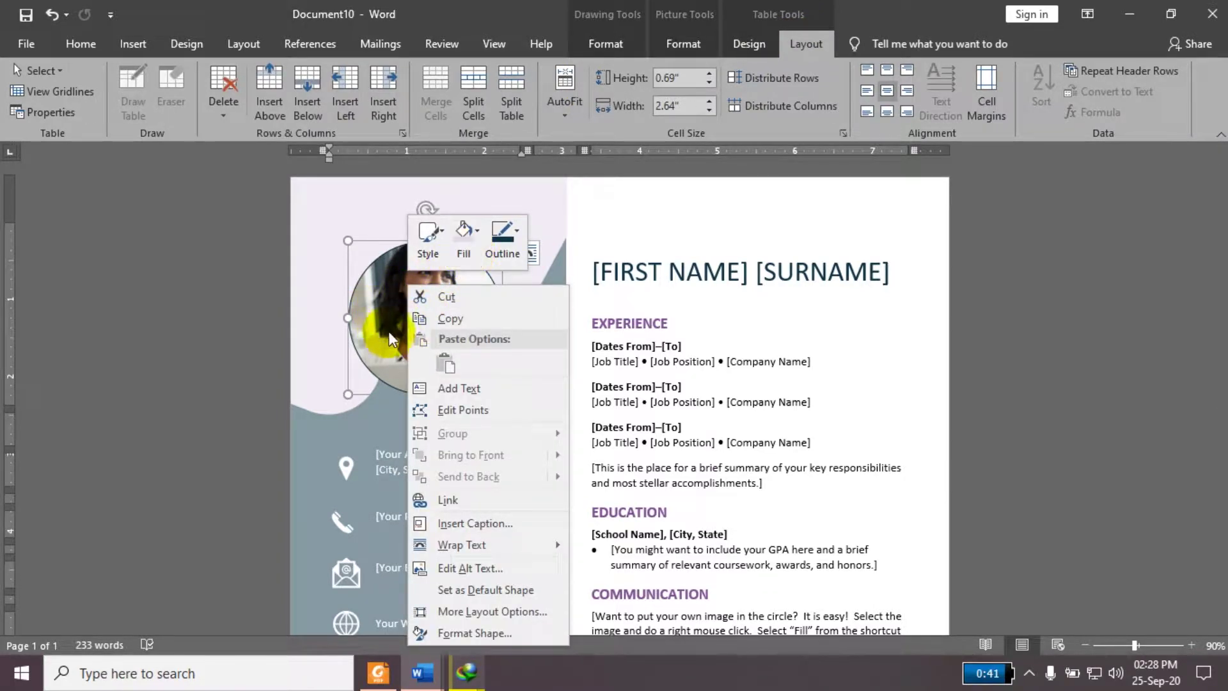
left_click(463, 238)
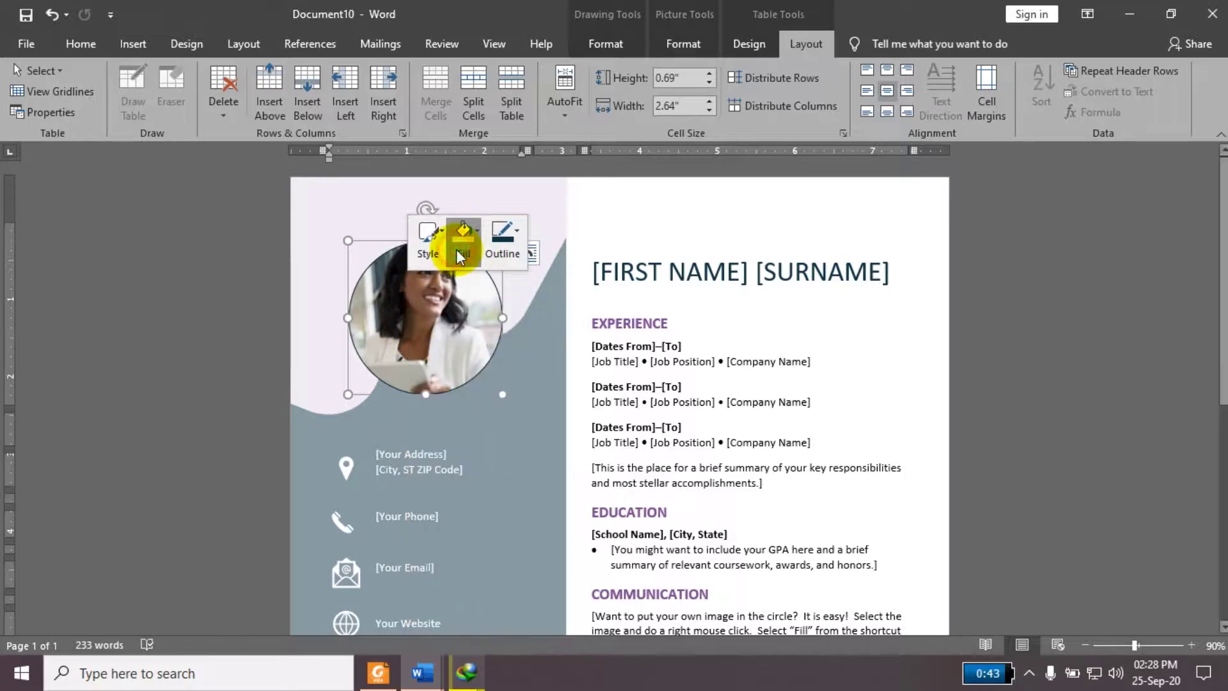
left_click(401, 333)
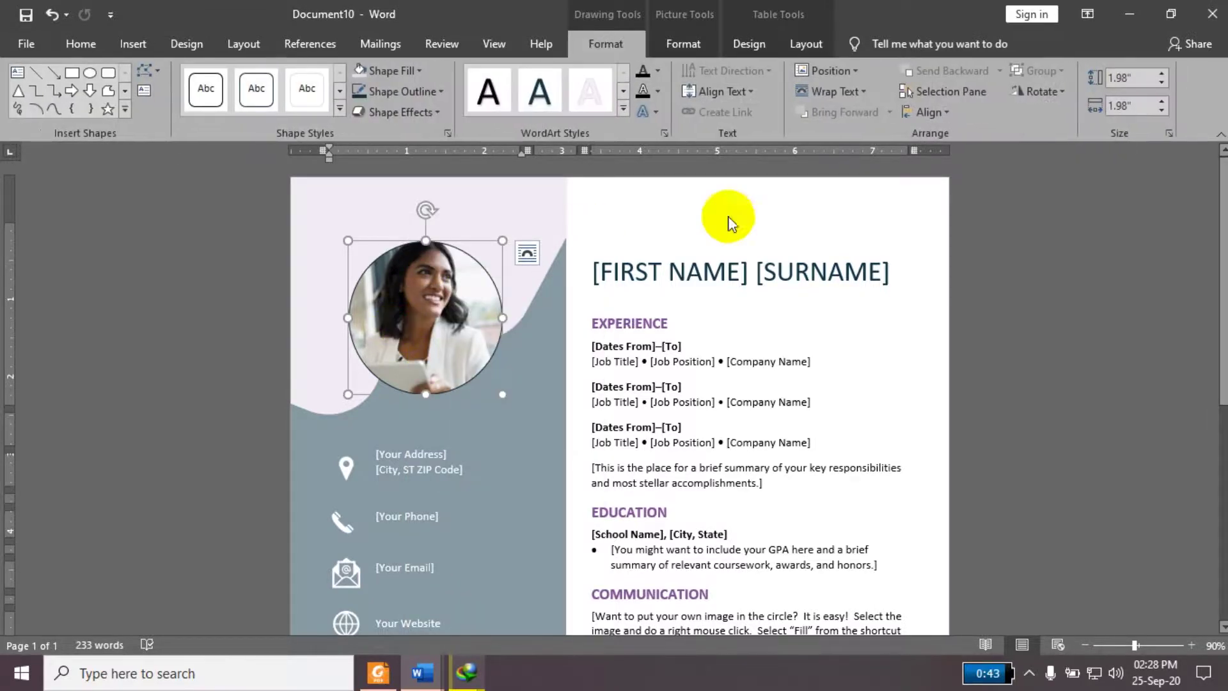
left_click(799, 310)
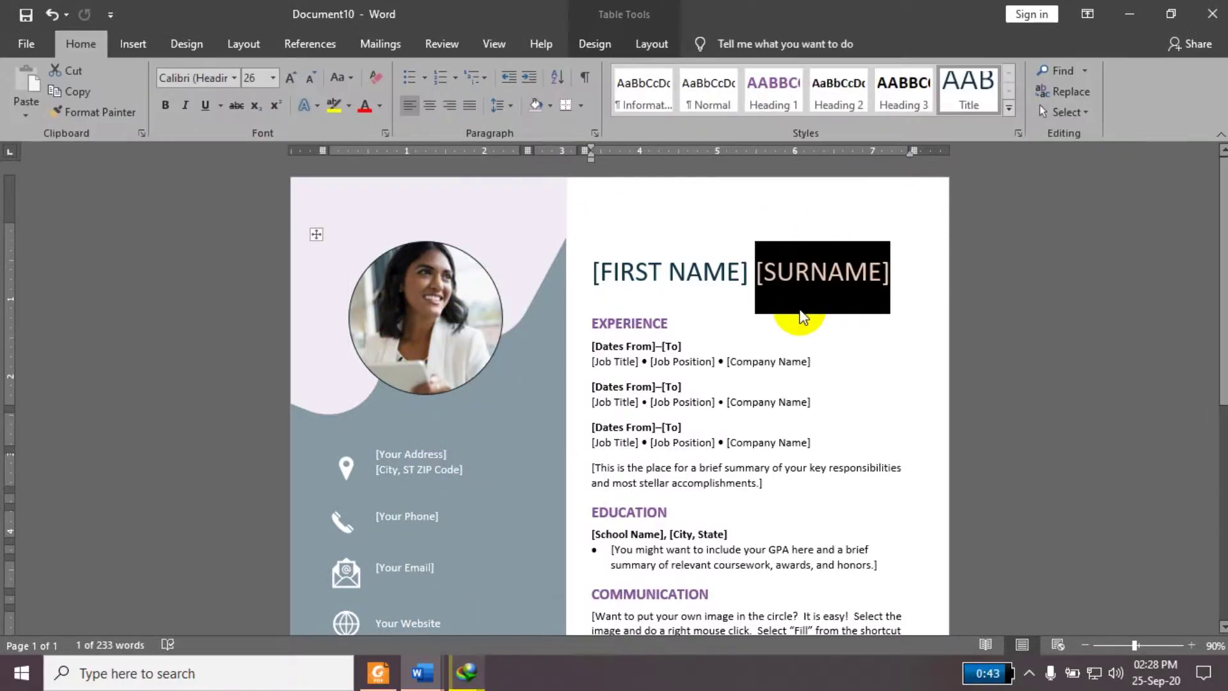
left_click(445, 304)
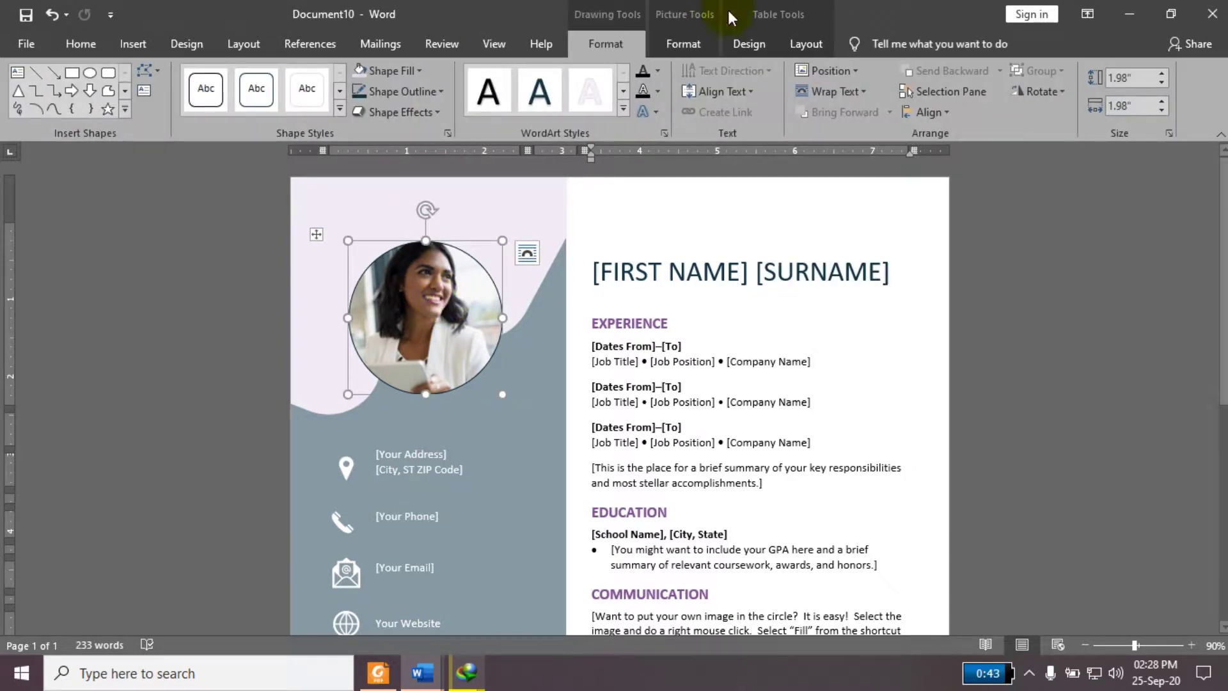
left_click(689, 14)
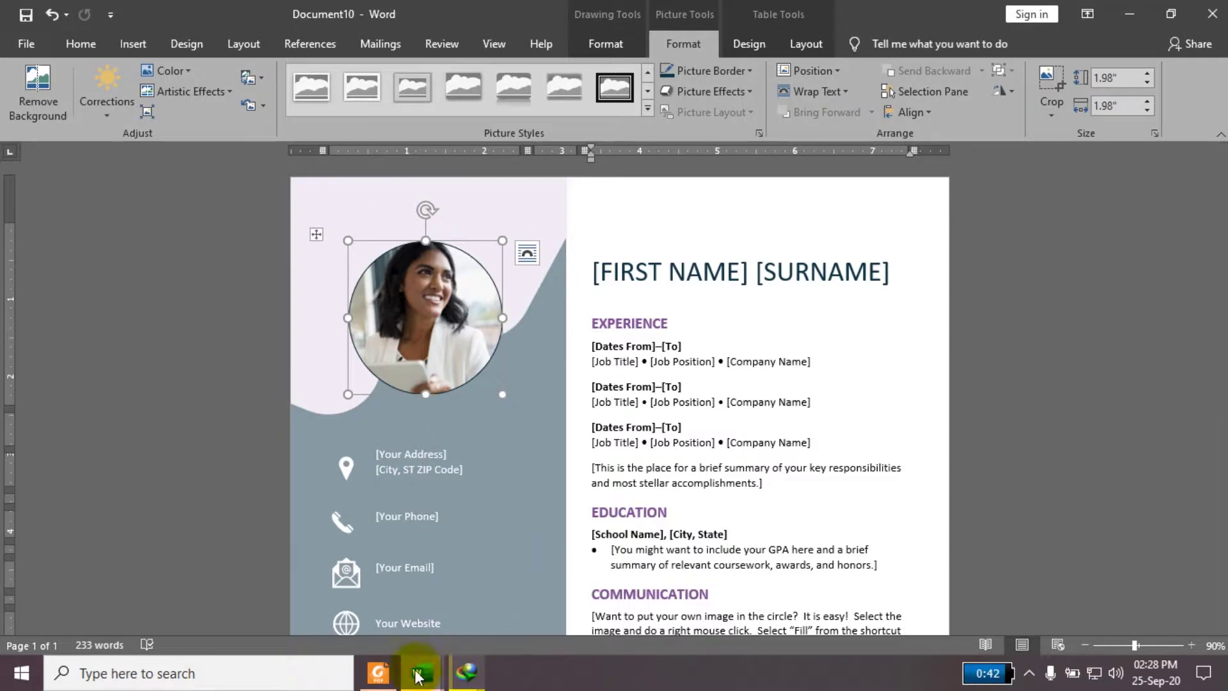
Step: Switch to Document9 and open the shortcut menu on its diamond-framed photo
mouse_move(420, 673)
left_click(878, 592)
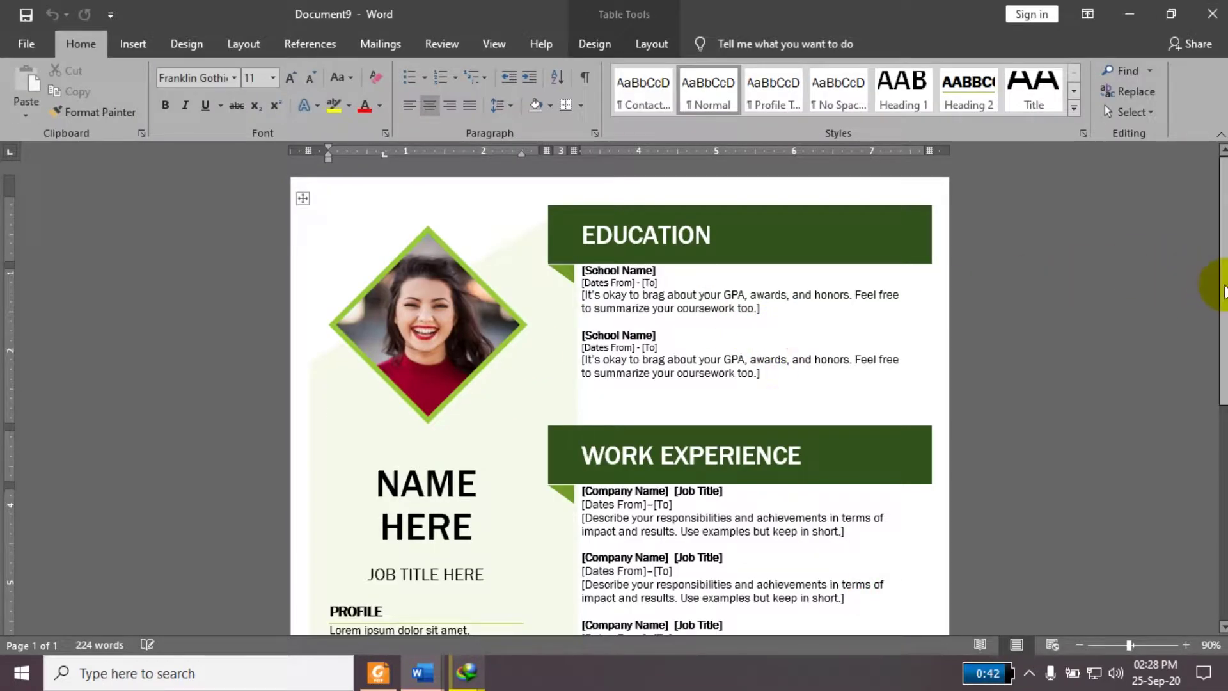
left_click_drag(1223, 291, 1218, 336)
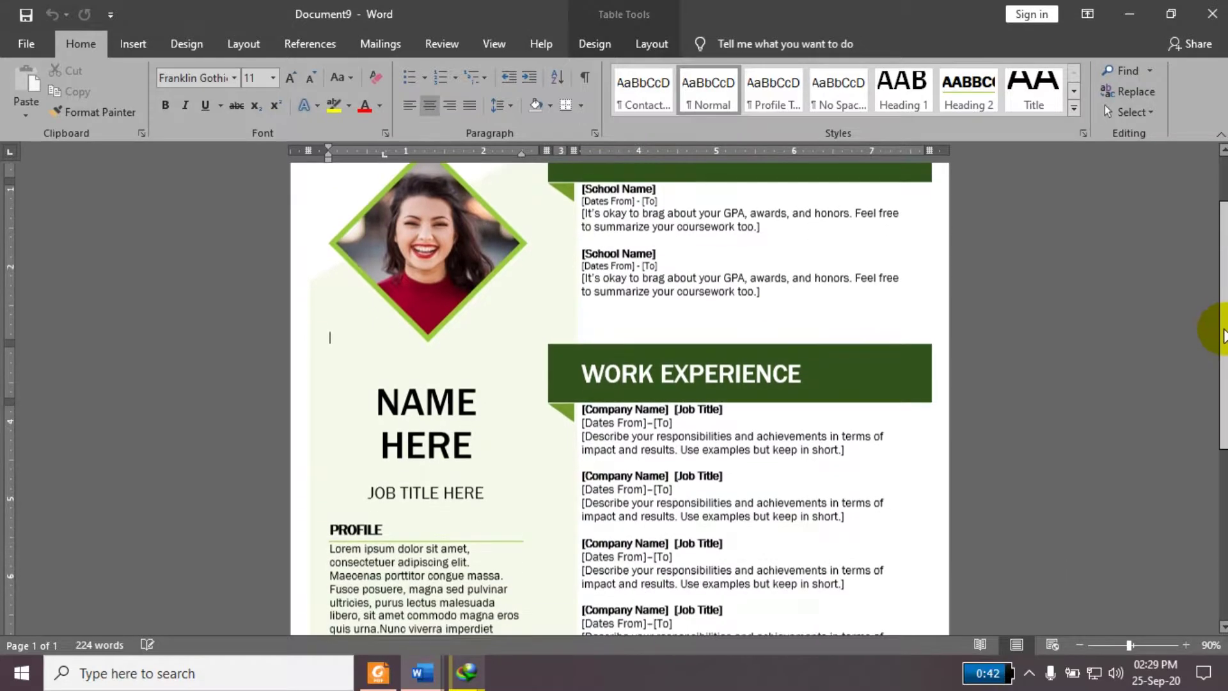
left_click(439, 263)
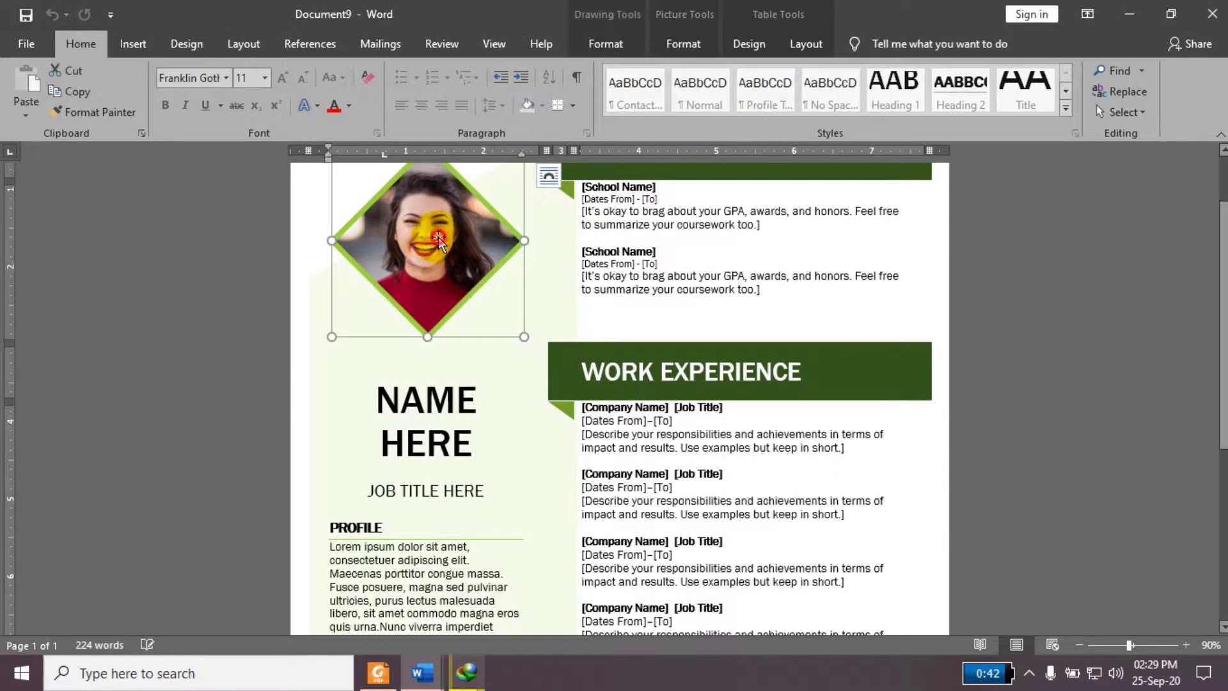
left_click(439, 240)
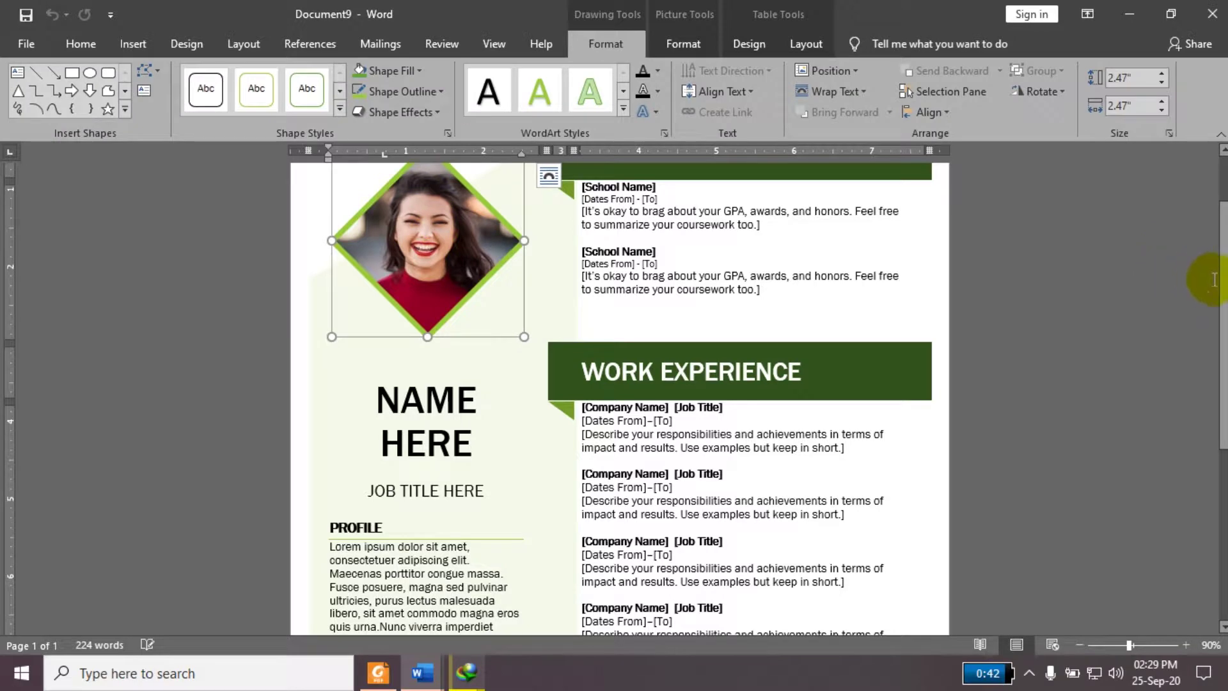
right_click(430, 240)
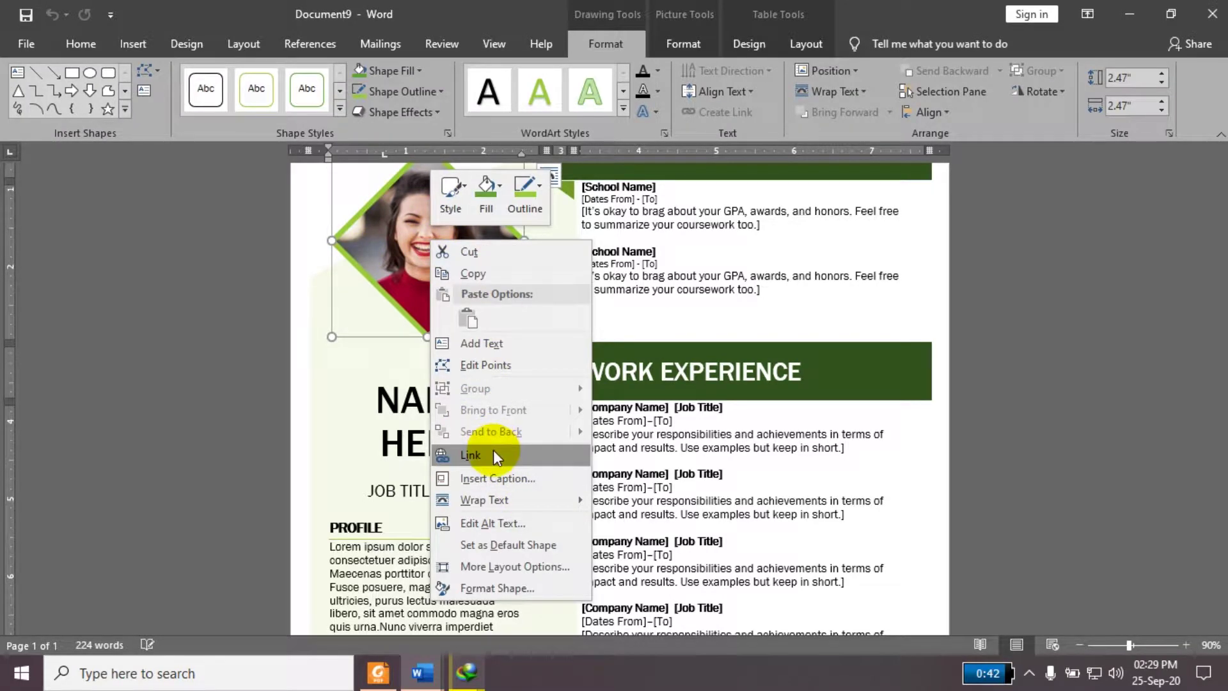
Step: Open Format Picture for the photo and browse its Fill, Effects, Size and Picture settings
left_click(504, 588)
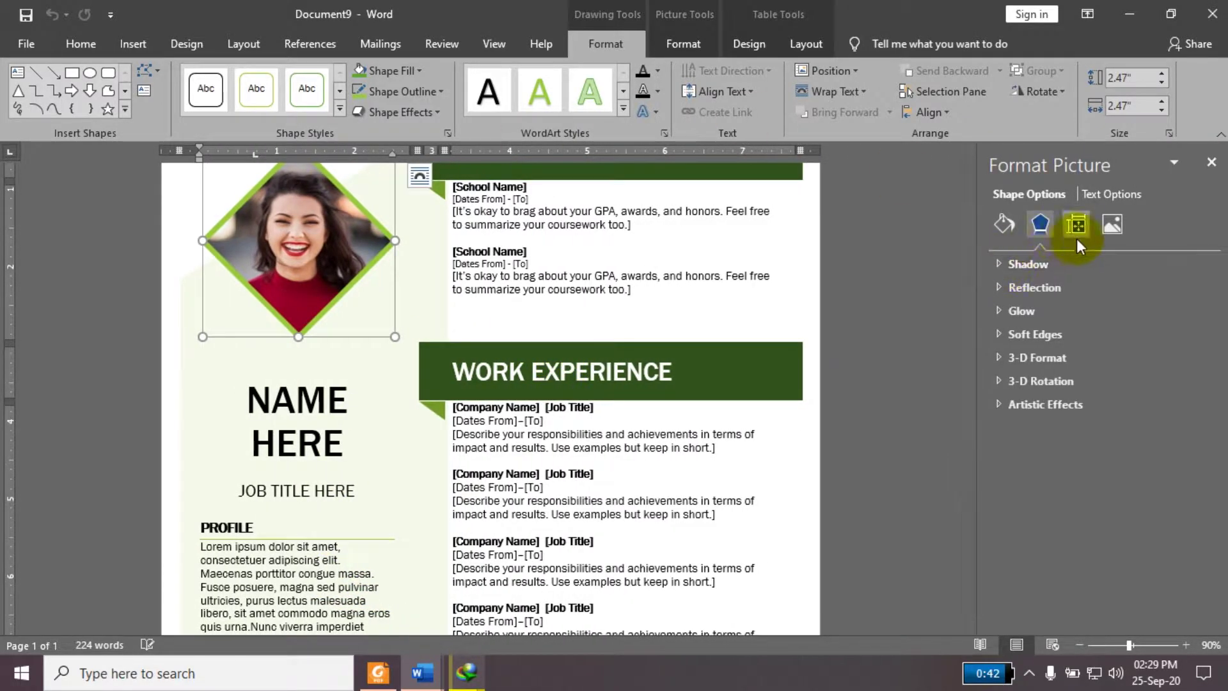
left_click(1011, 229)
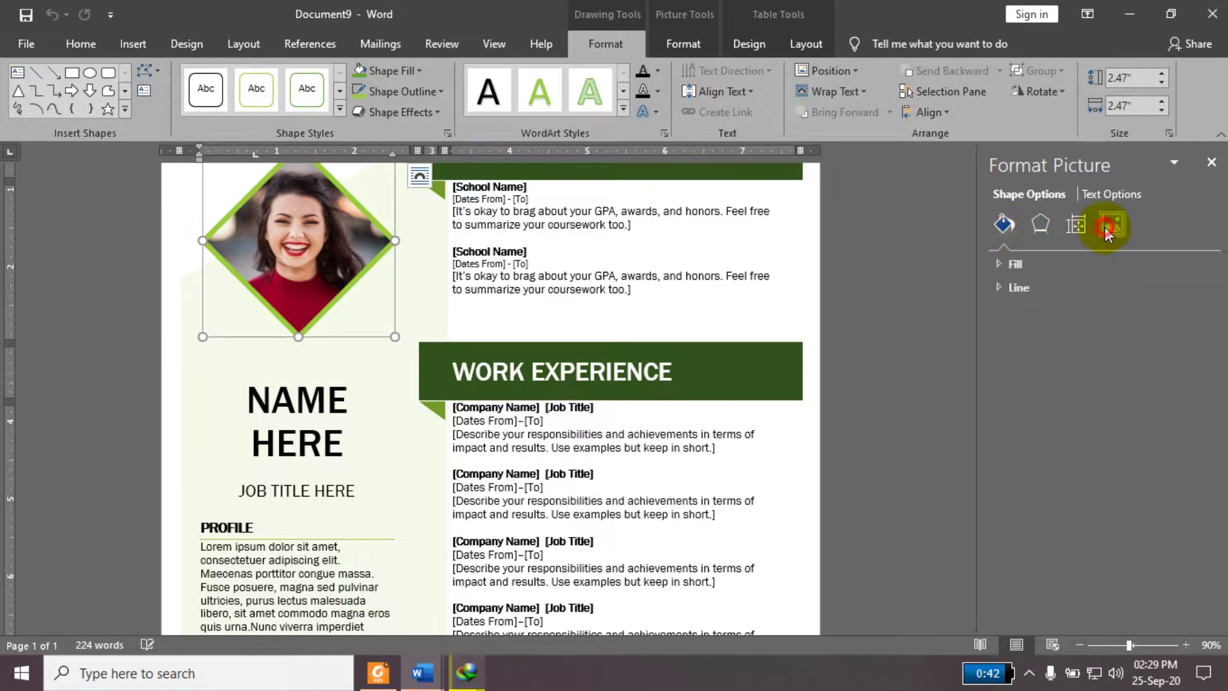
left_click(1104, 228)
left_click(1050, 263)
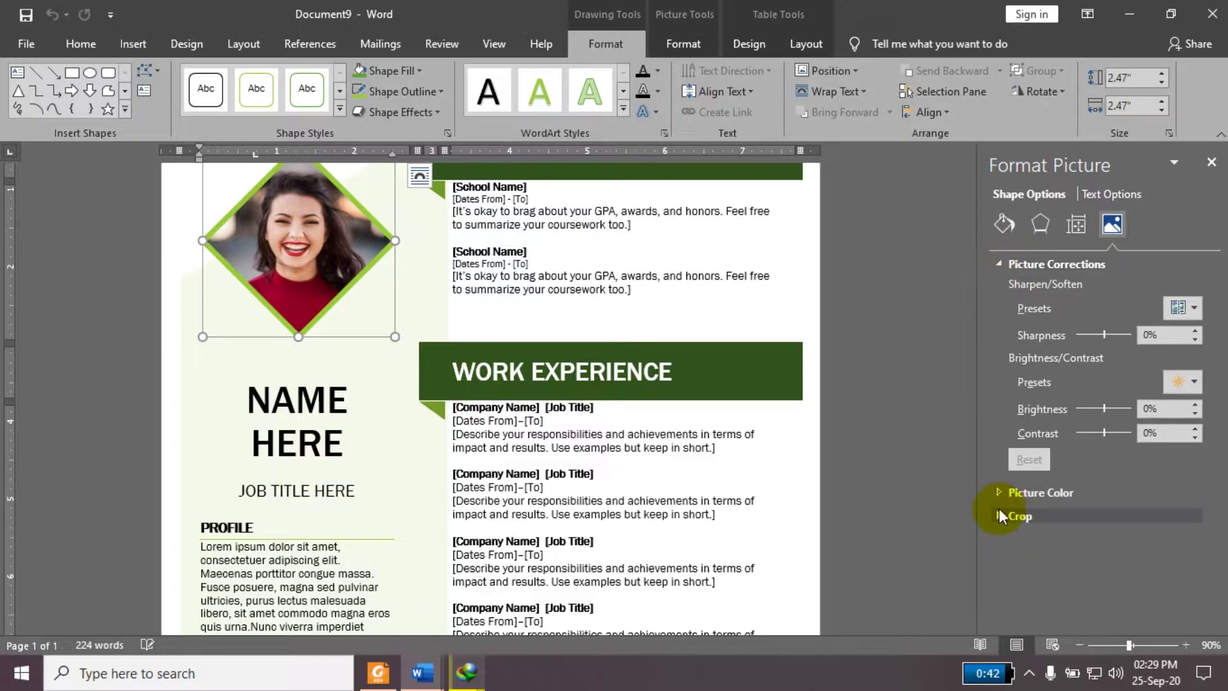
left_click(1075, 228)
left_click(1032, 227)
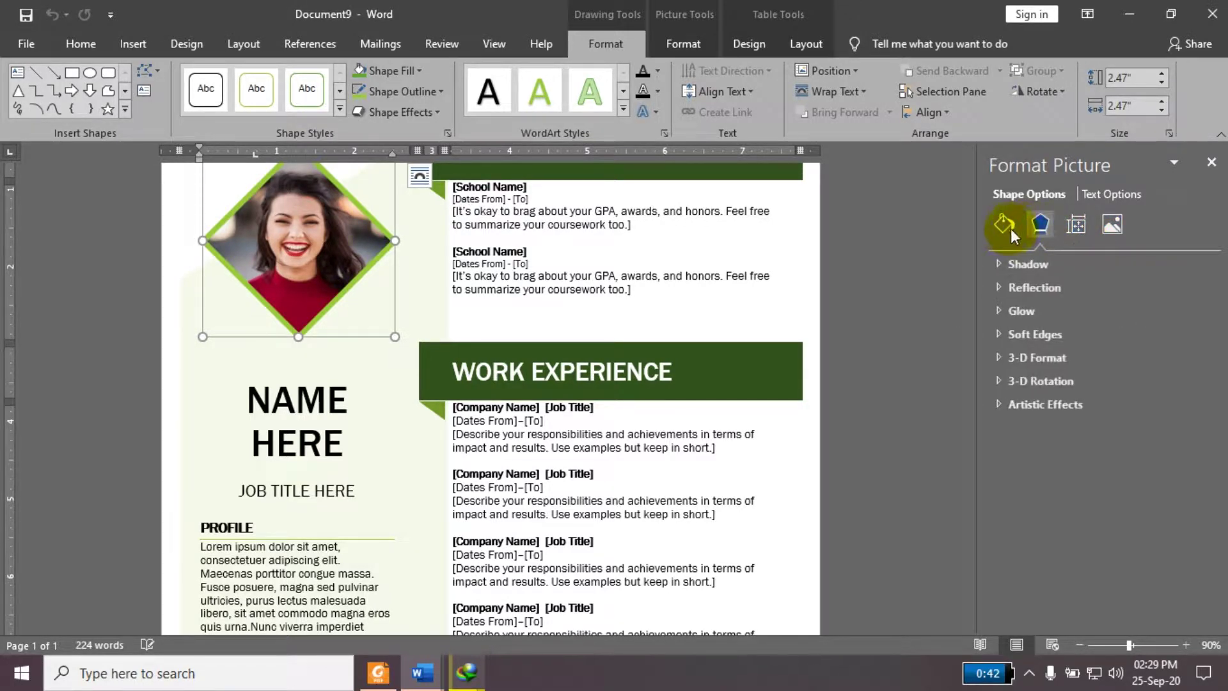
left_click(1004, 225)
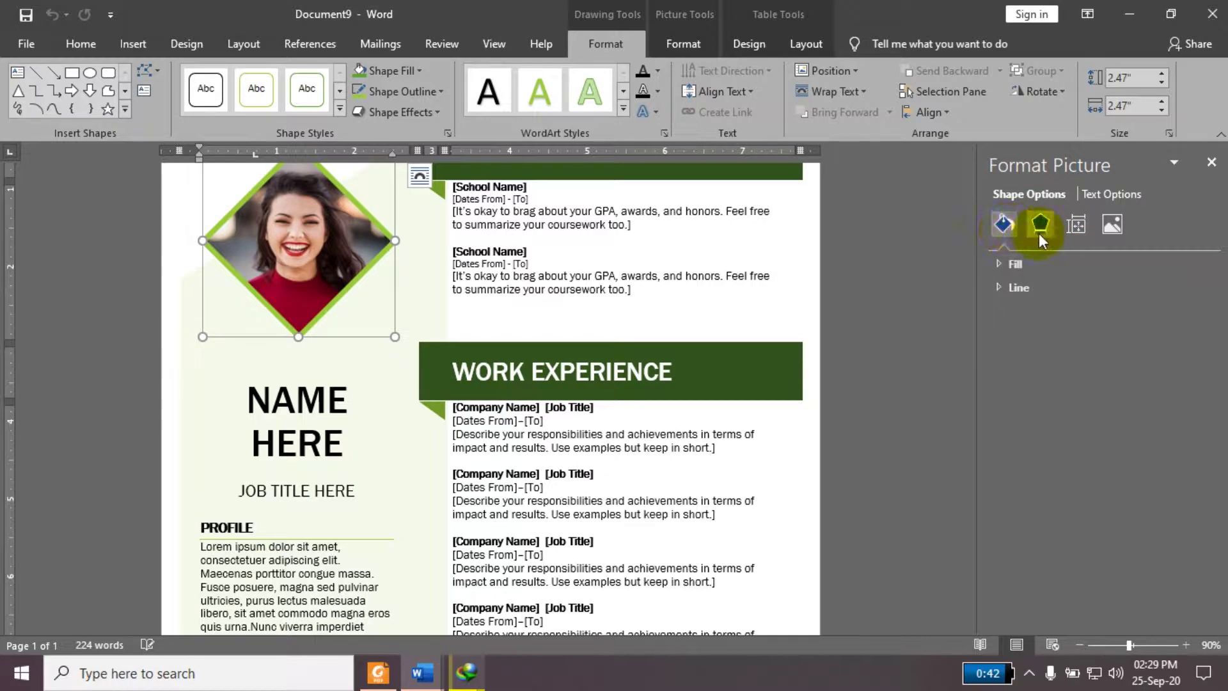
left_click(1097, 194)
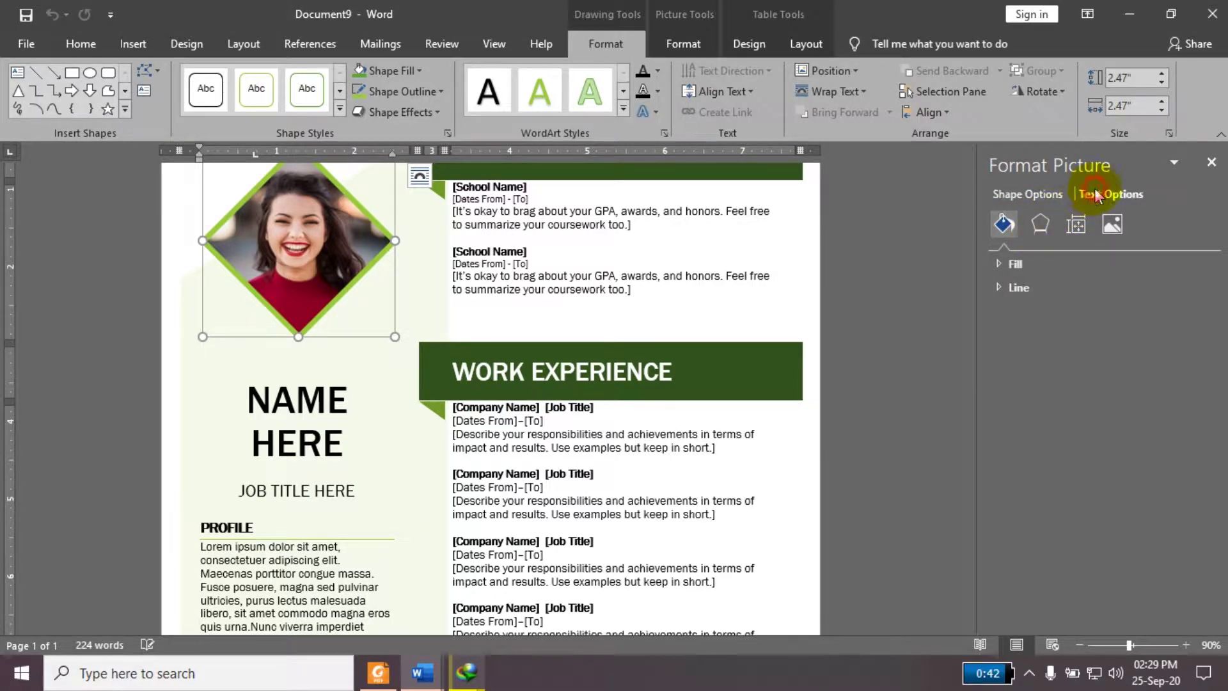
left_click(1053, 195)
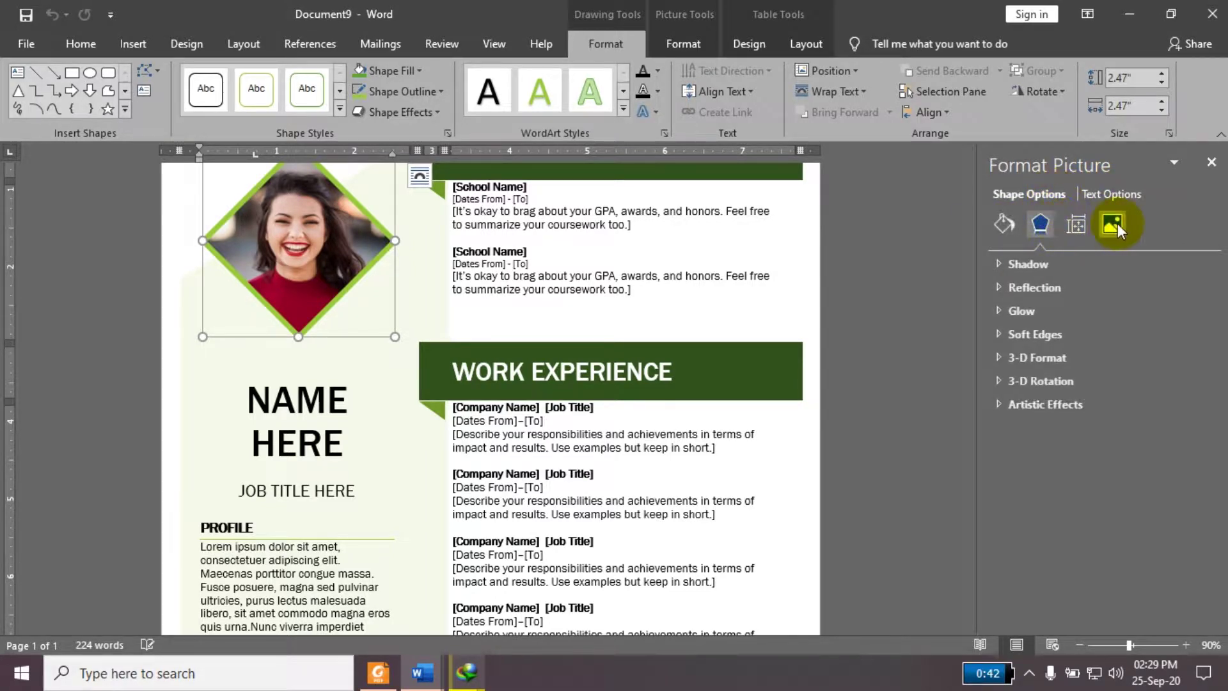
left_click(1115, 225)
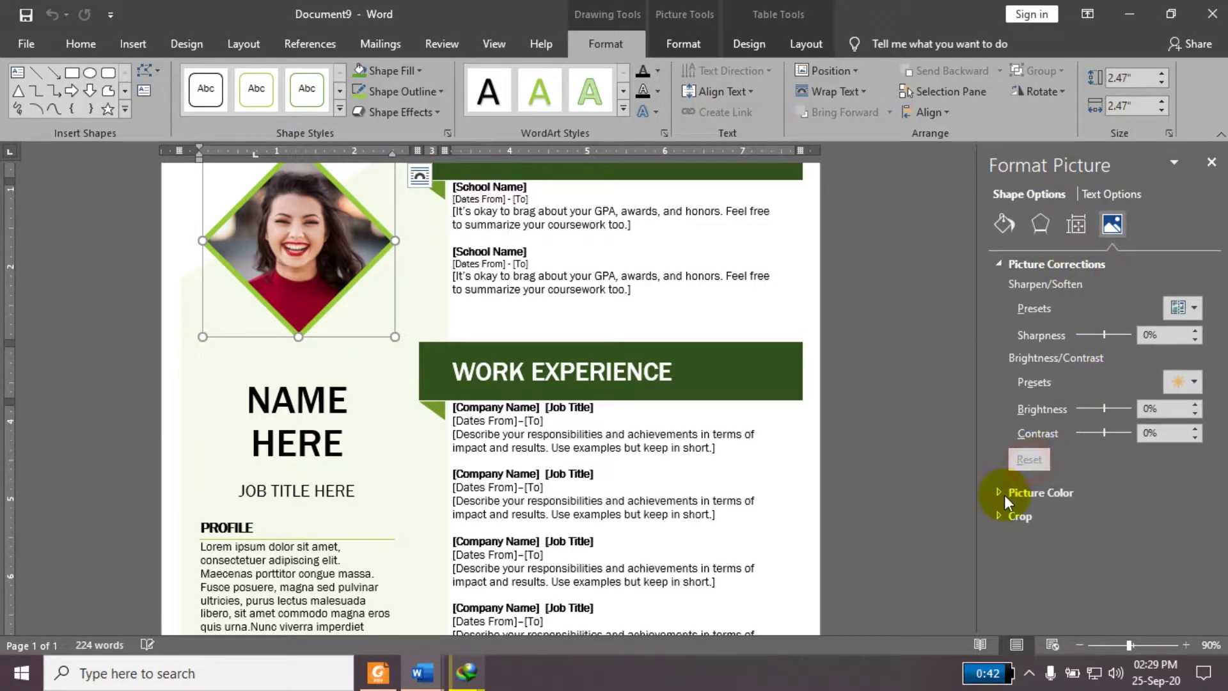
left_click(1001, 515)
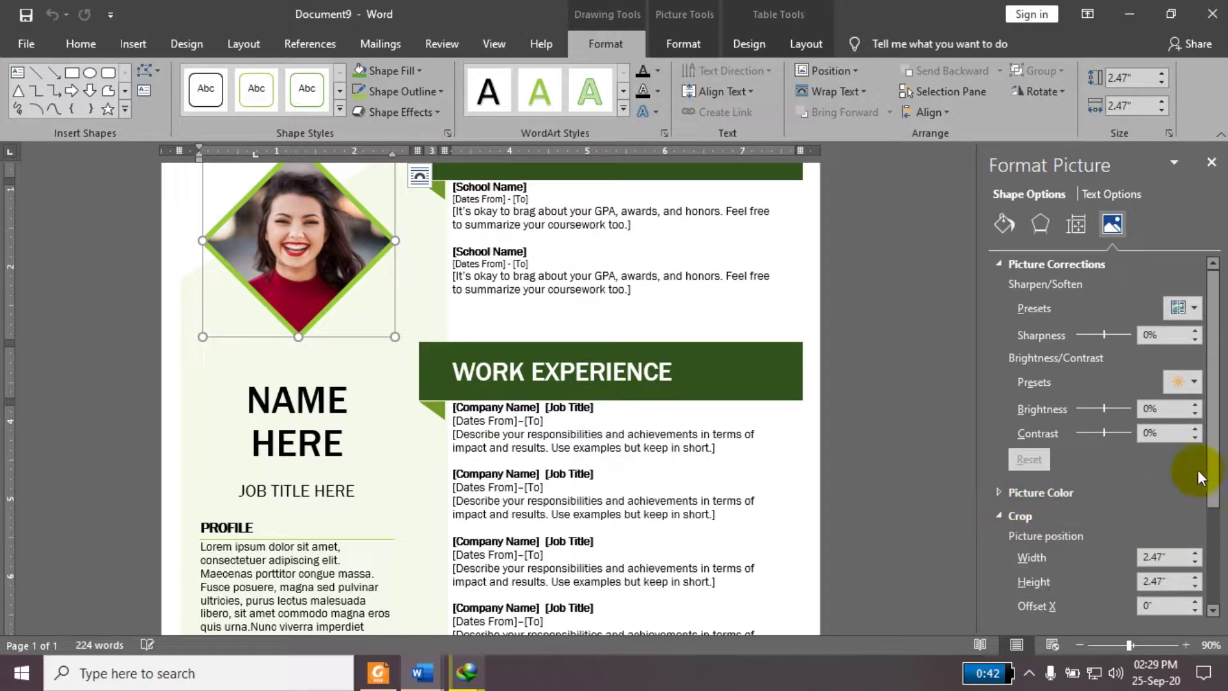
Step: After trying Sharpen 50%, set the photo's sharpness to Soften -50%
left_click_drag(1213, 469, 1224, 455)
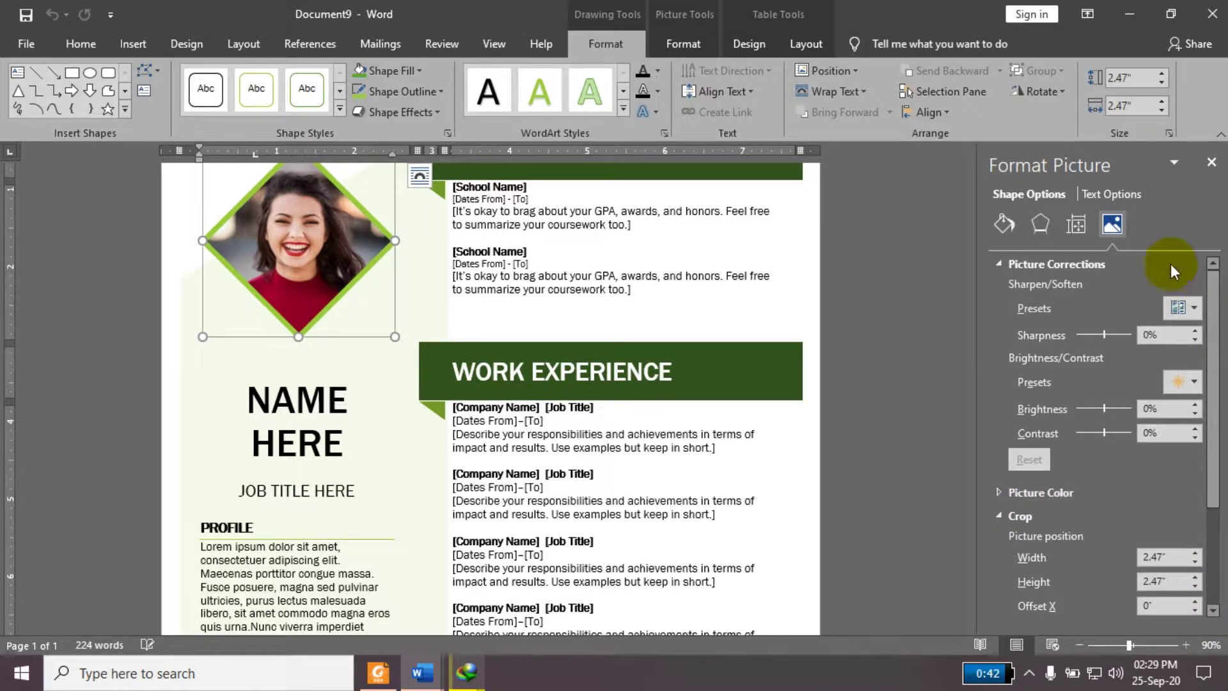
left_click(1187, 312)
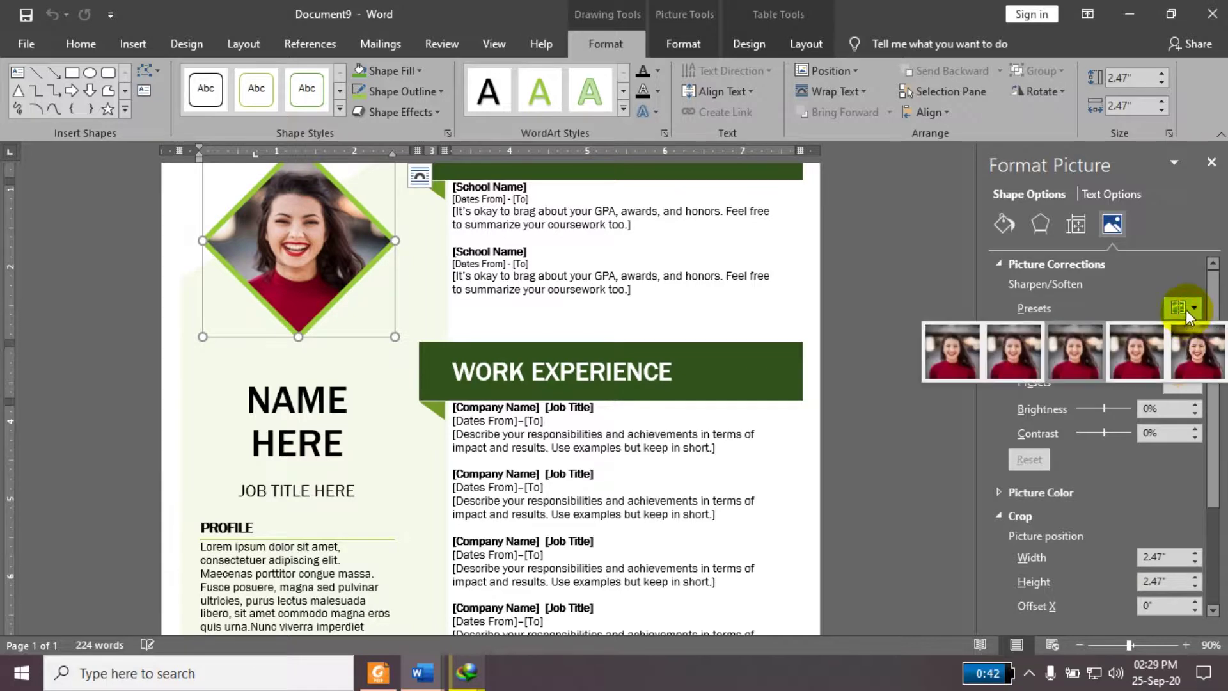
left_click(1191, 351)
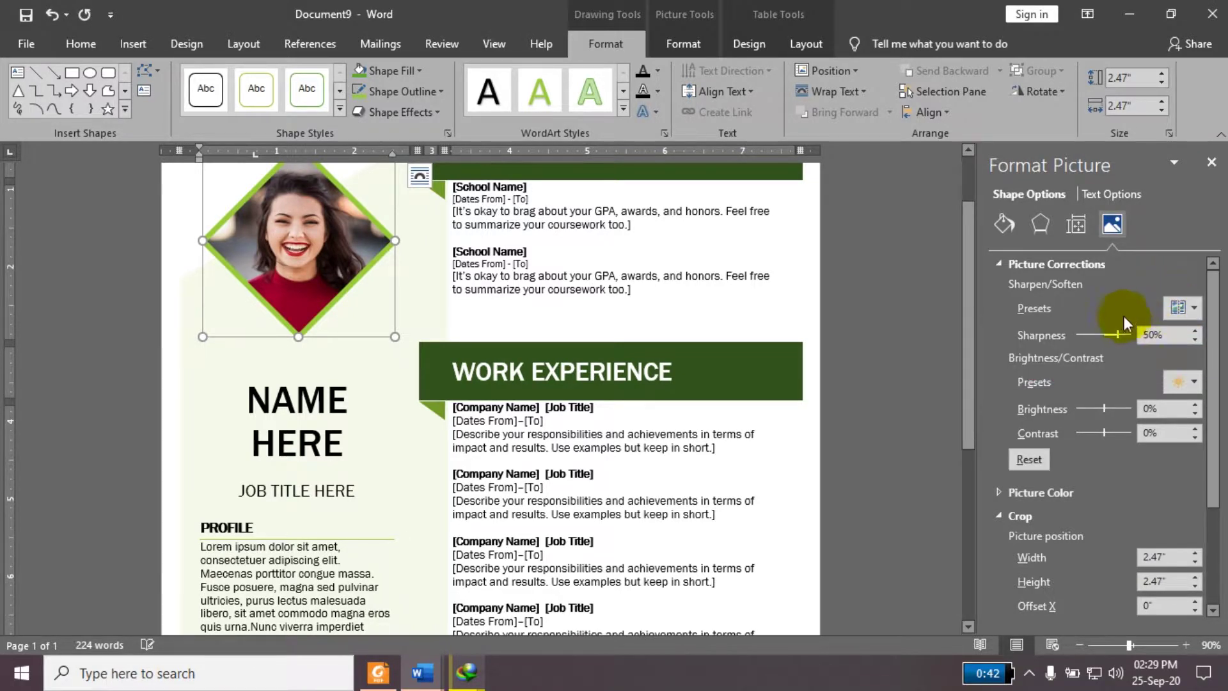
left_click(1185, 309)
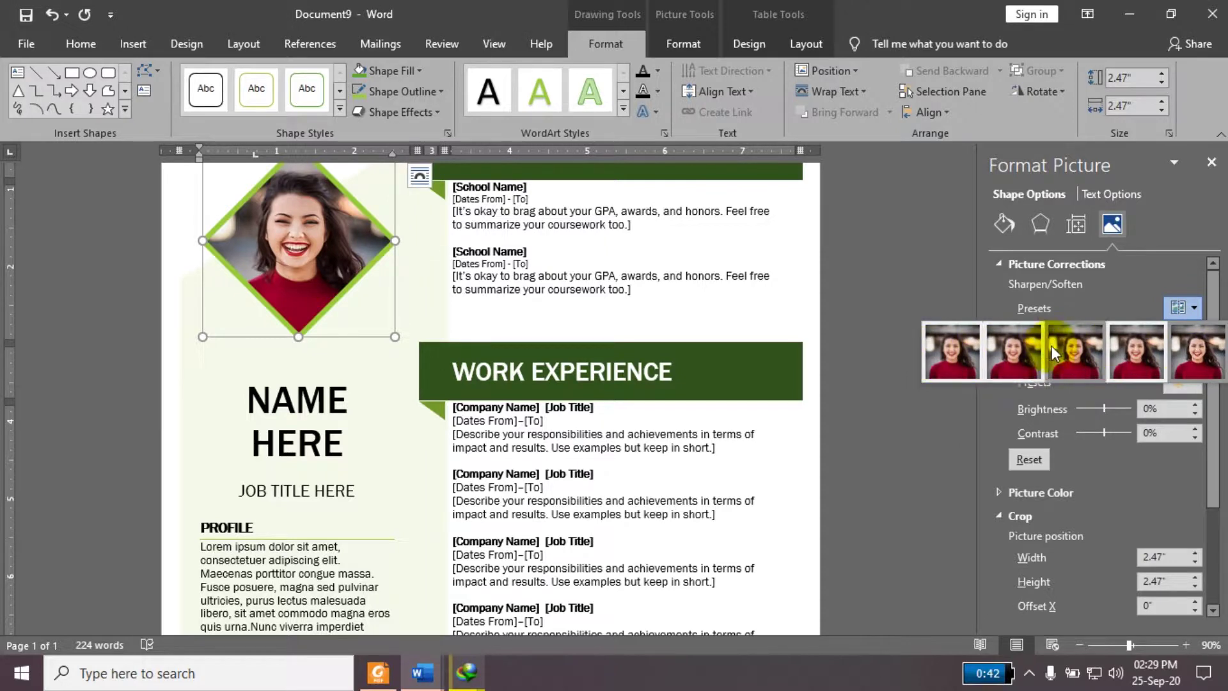
left_click(965, 355)
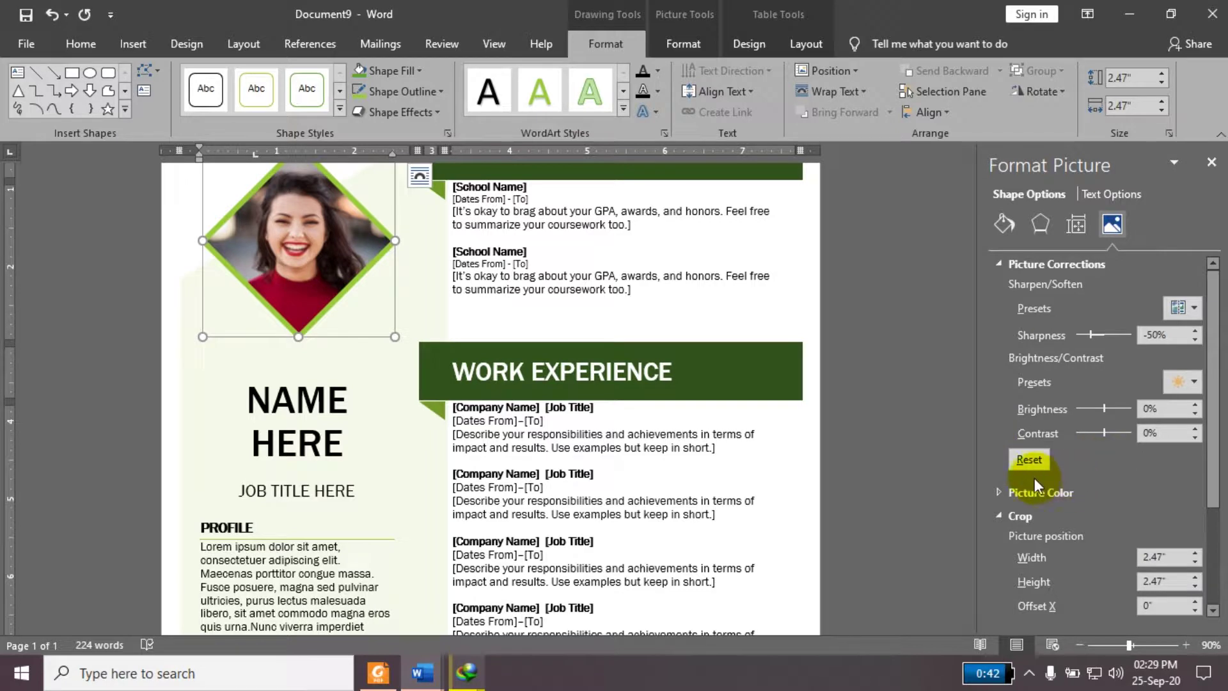
left_click(1053, 229)
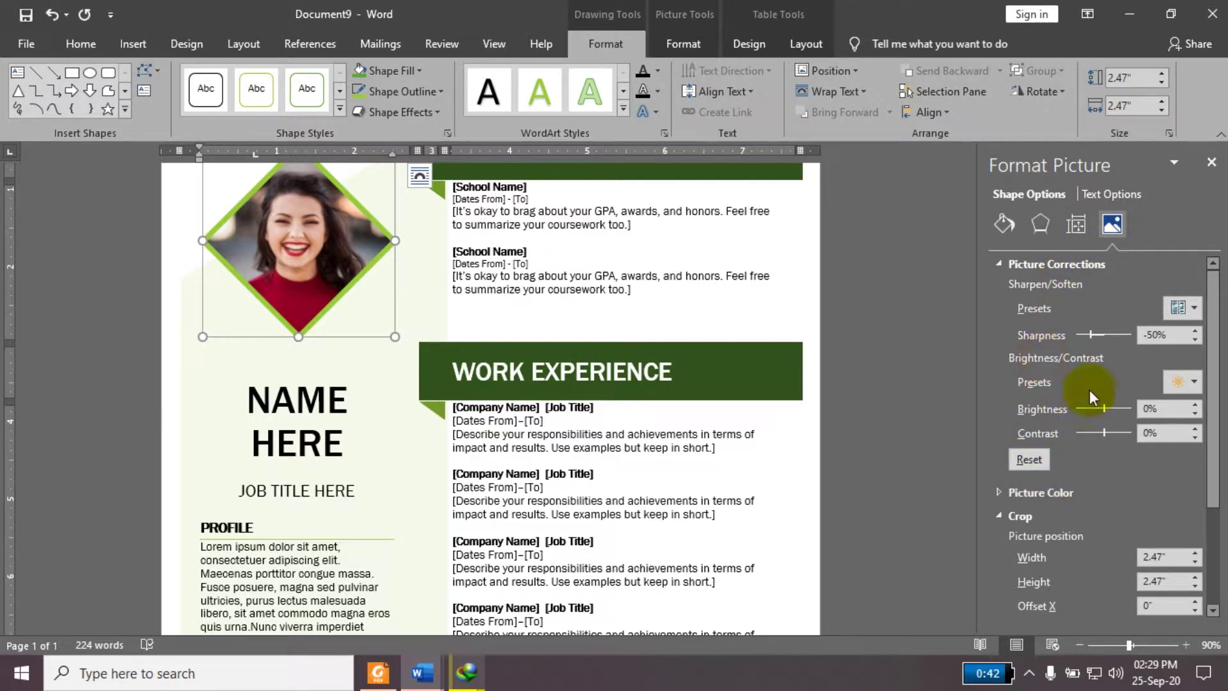
left_click(1068, 227)
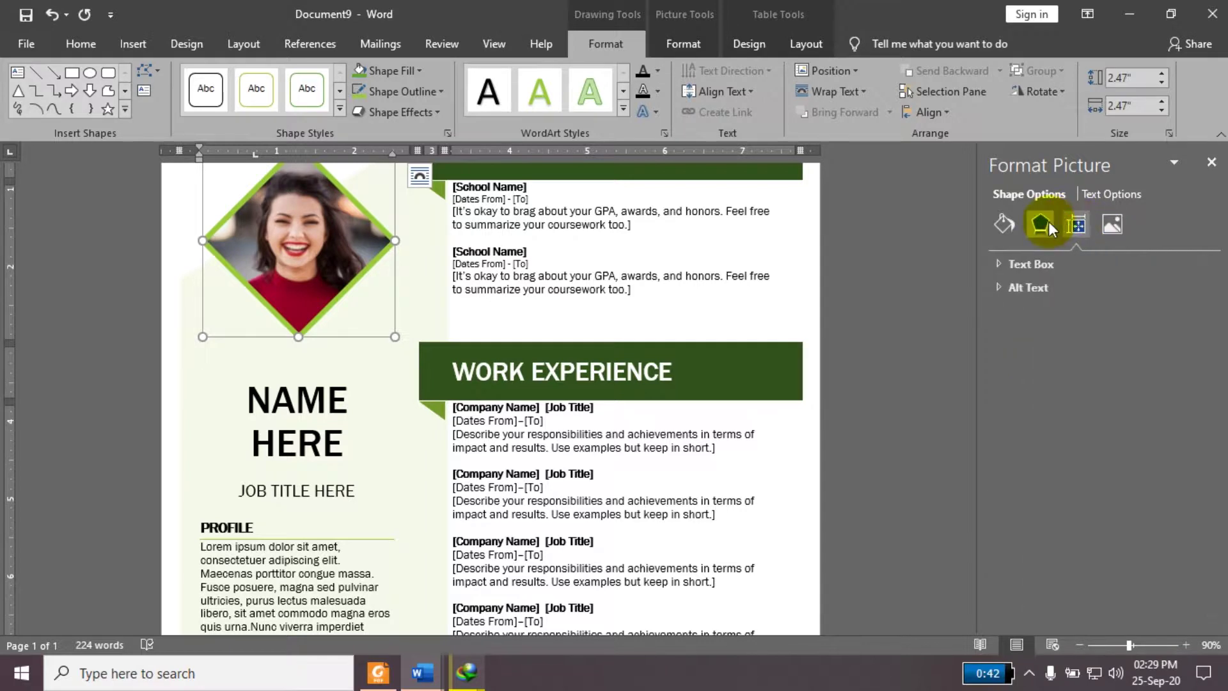
Step: Fill the diamond shape with the salon logo from Desktop > New folder, then close the pane
left_click(1040, 224)
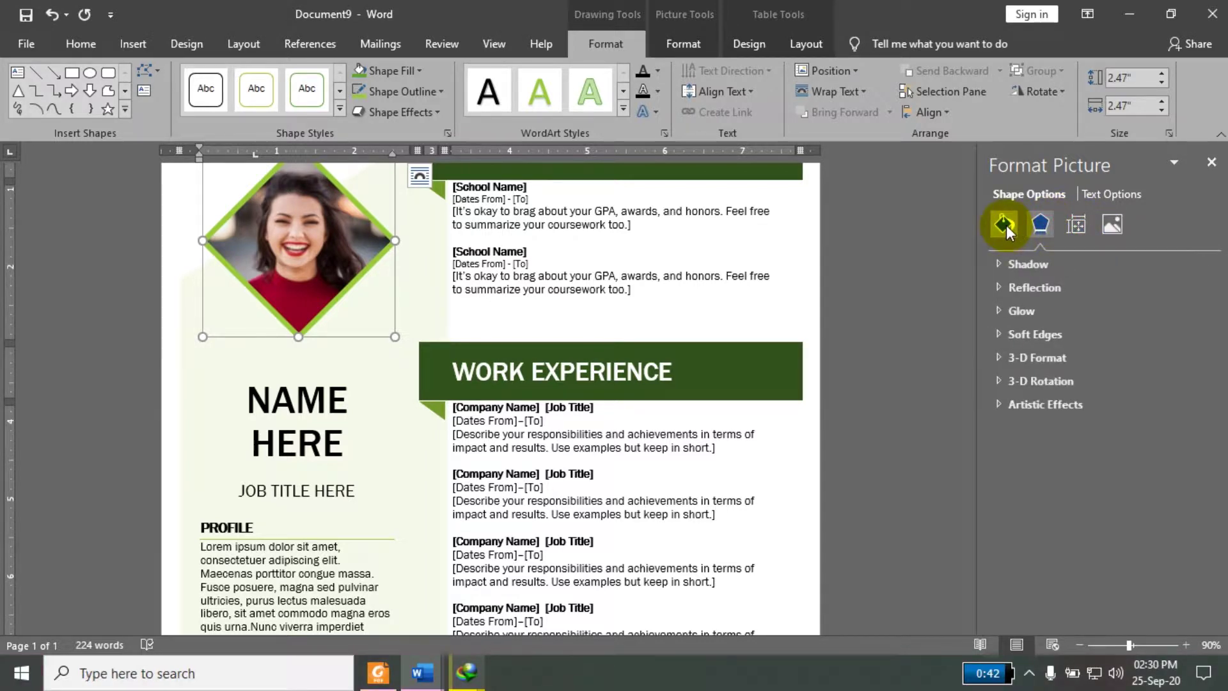
left_click(1005, 225)
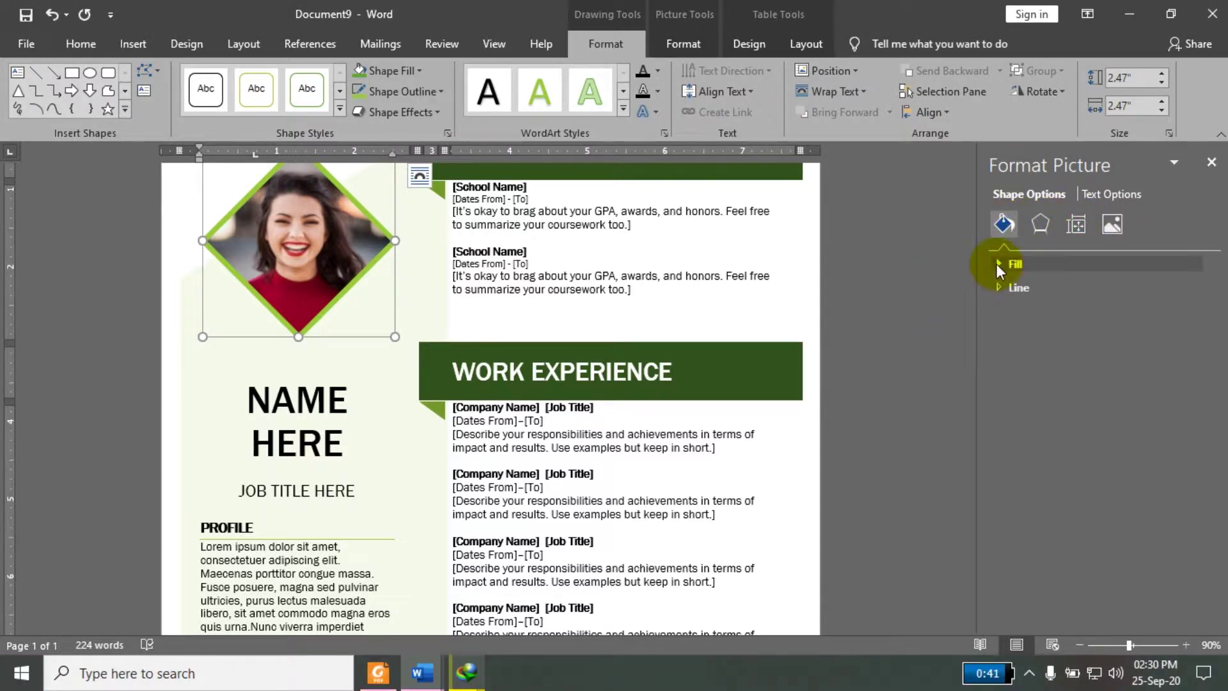
left_click(999, 264)
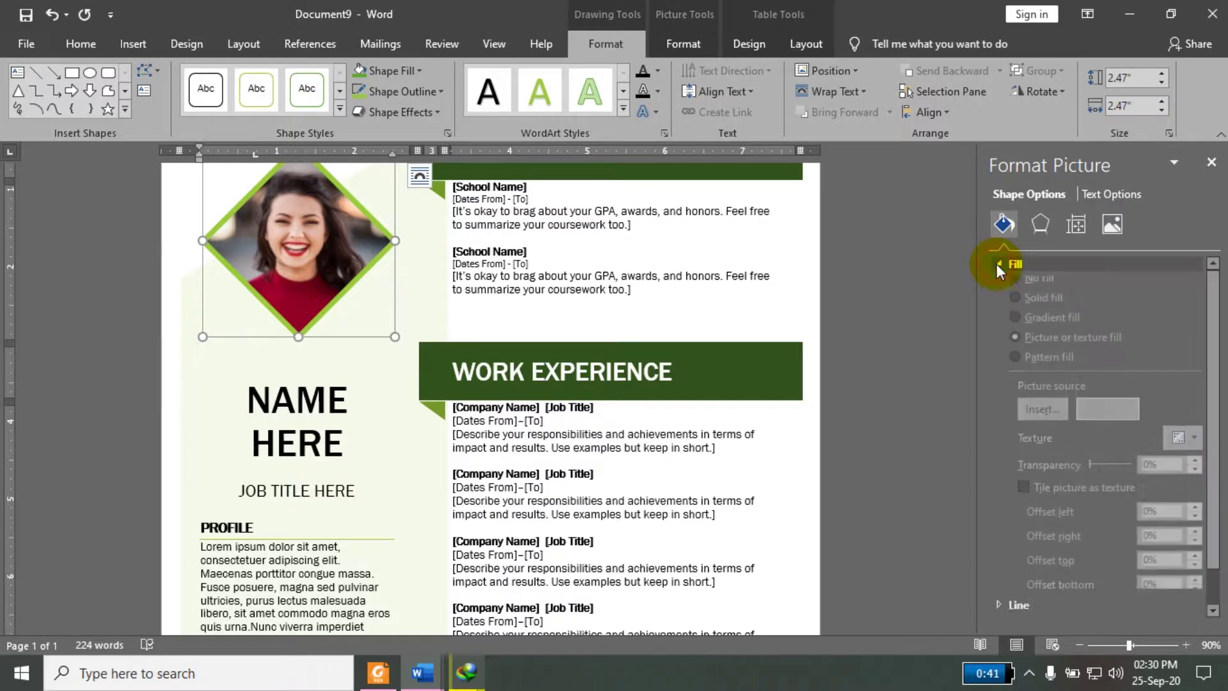
left_click(1036, 421)
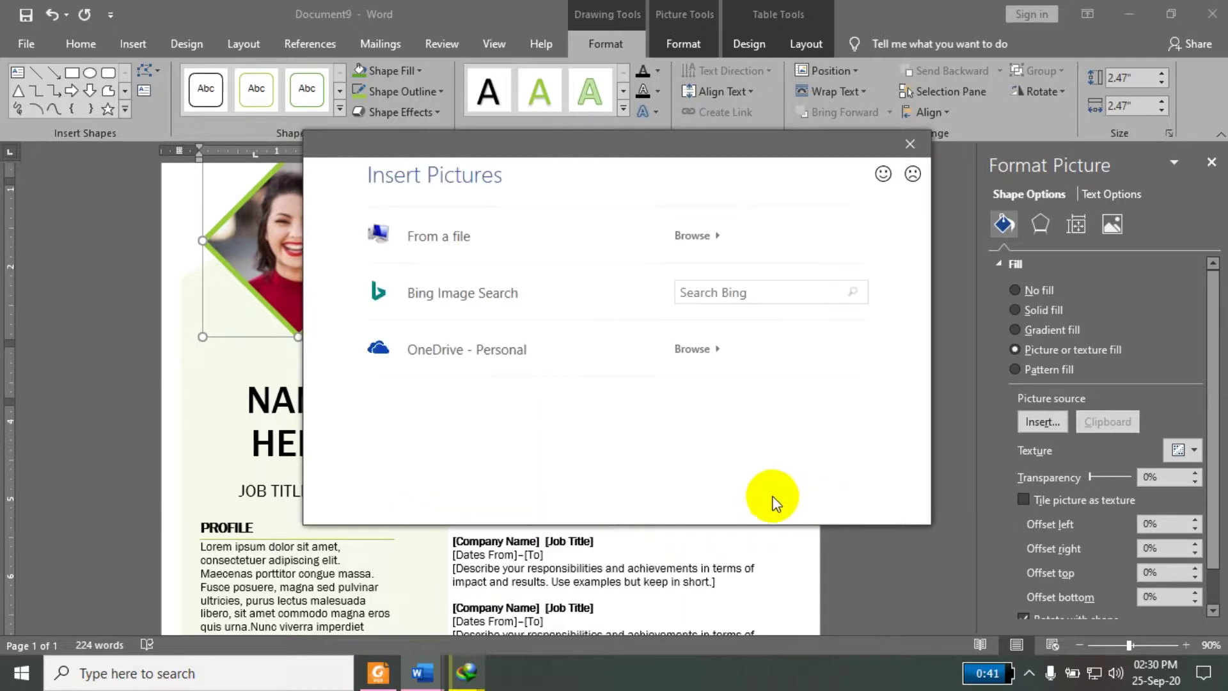
left_click(473, 240)
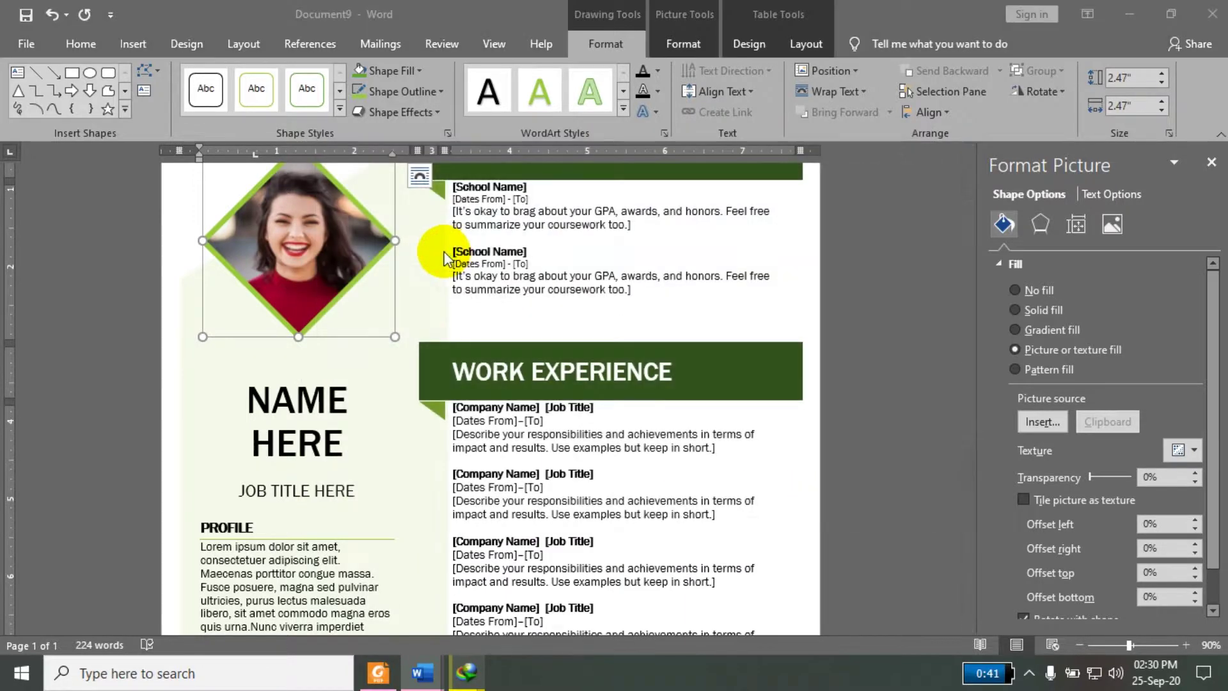
left_click(91, 154)
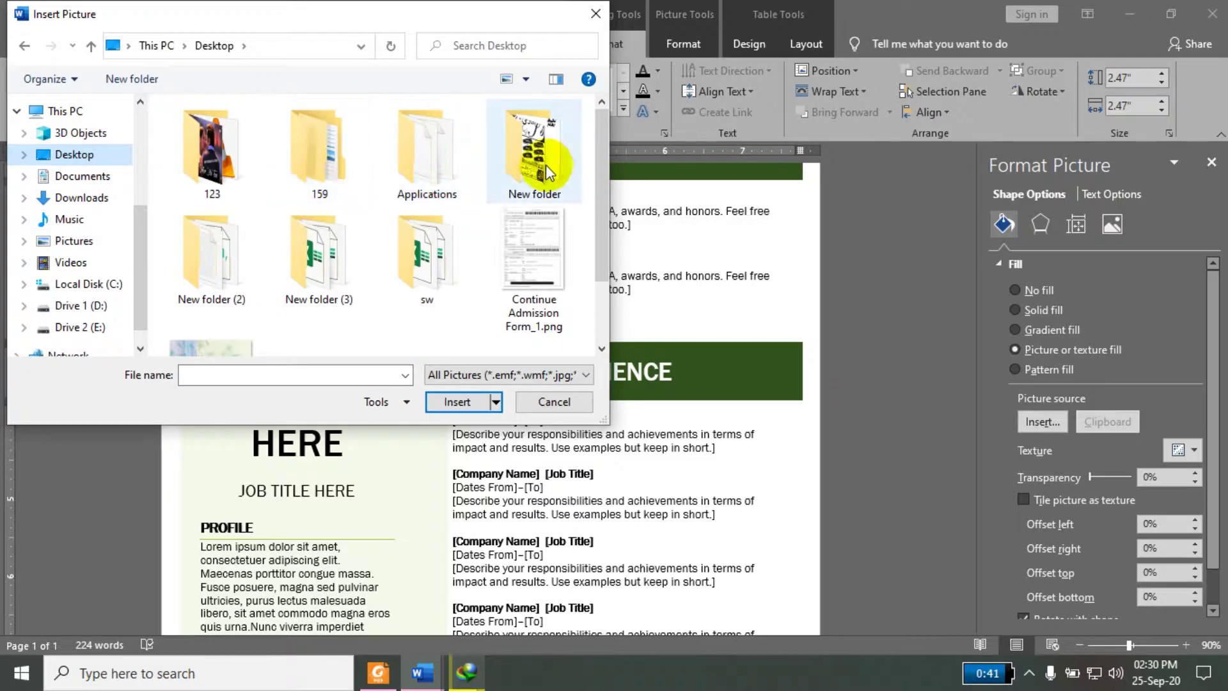
double_click(546, 165)
left_click(207, 297)
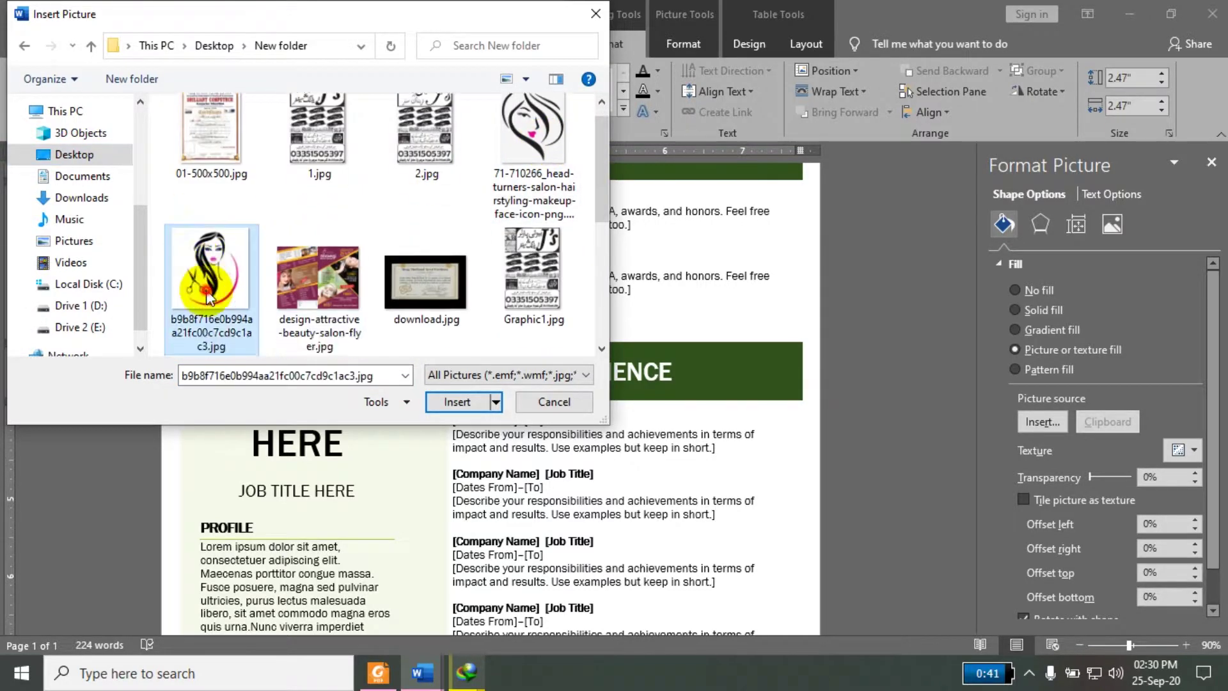
double_click(208, 298)
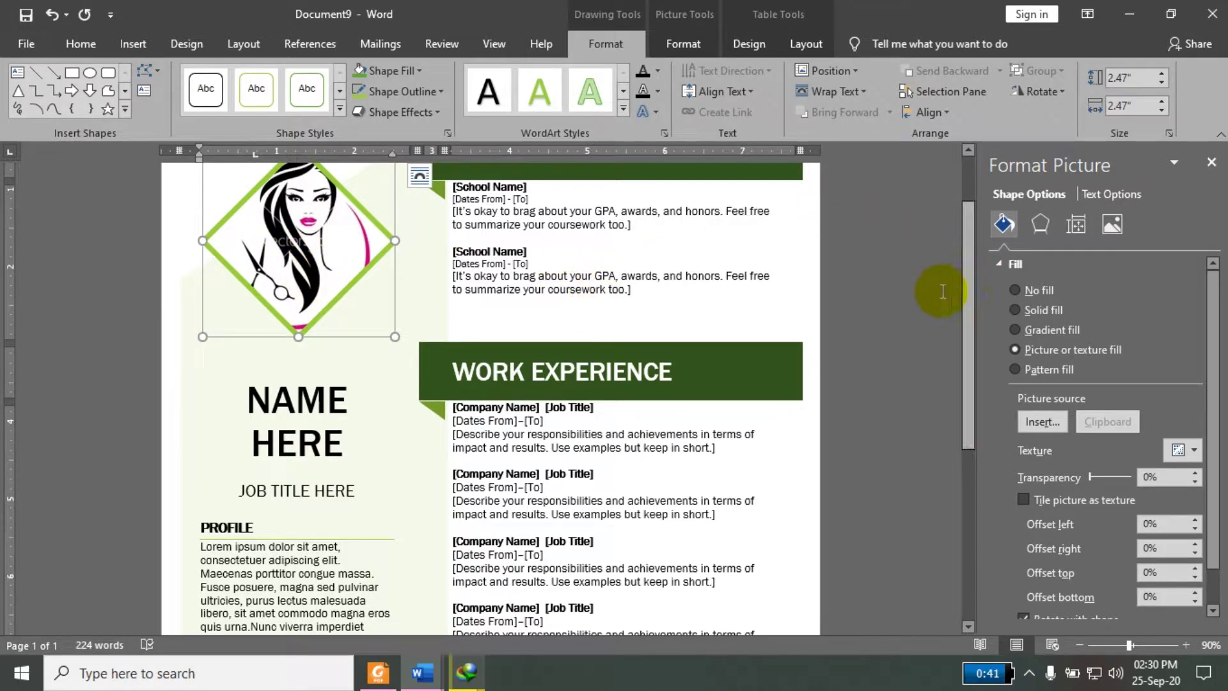
left_click(1211, 166)
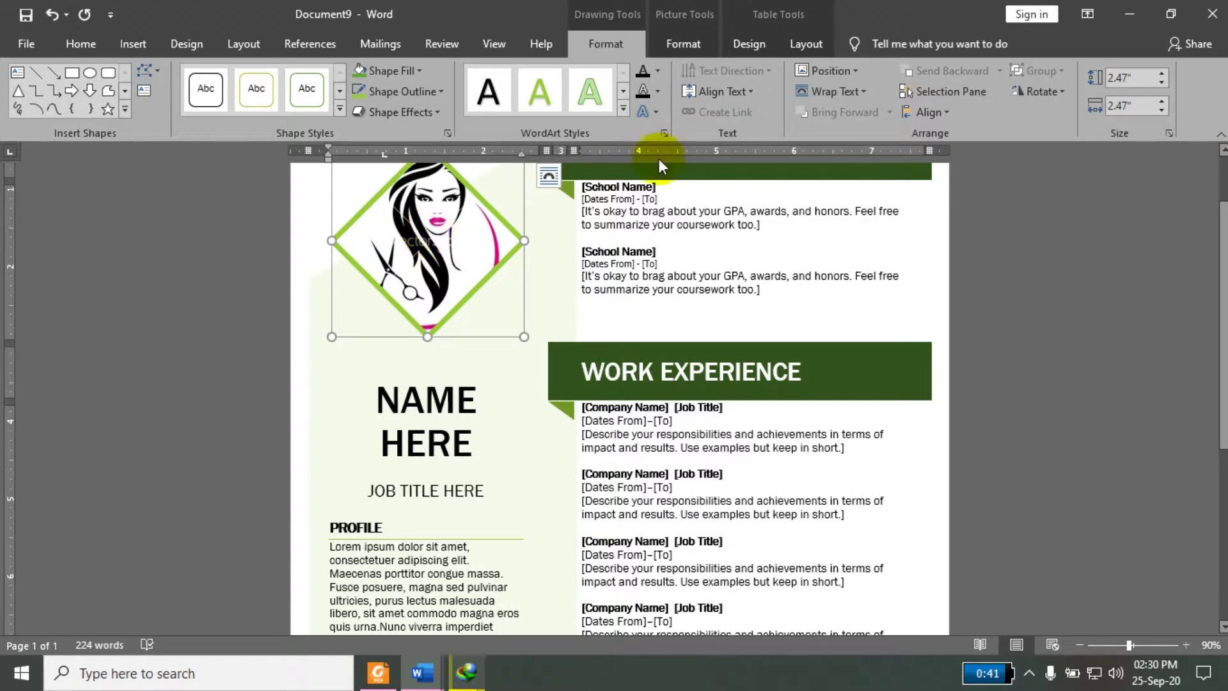
scroll(1206, 233, "up", 2)
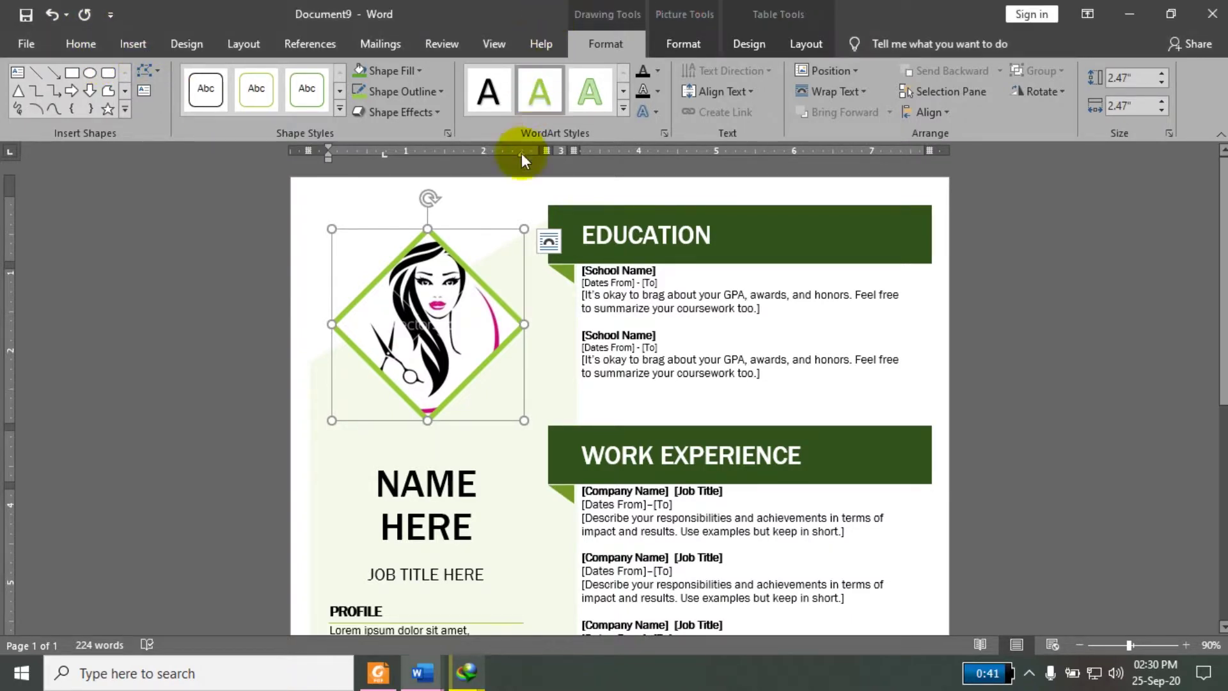
left_click(447, 298)
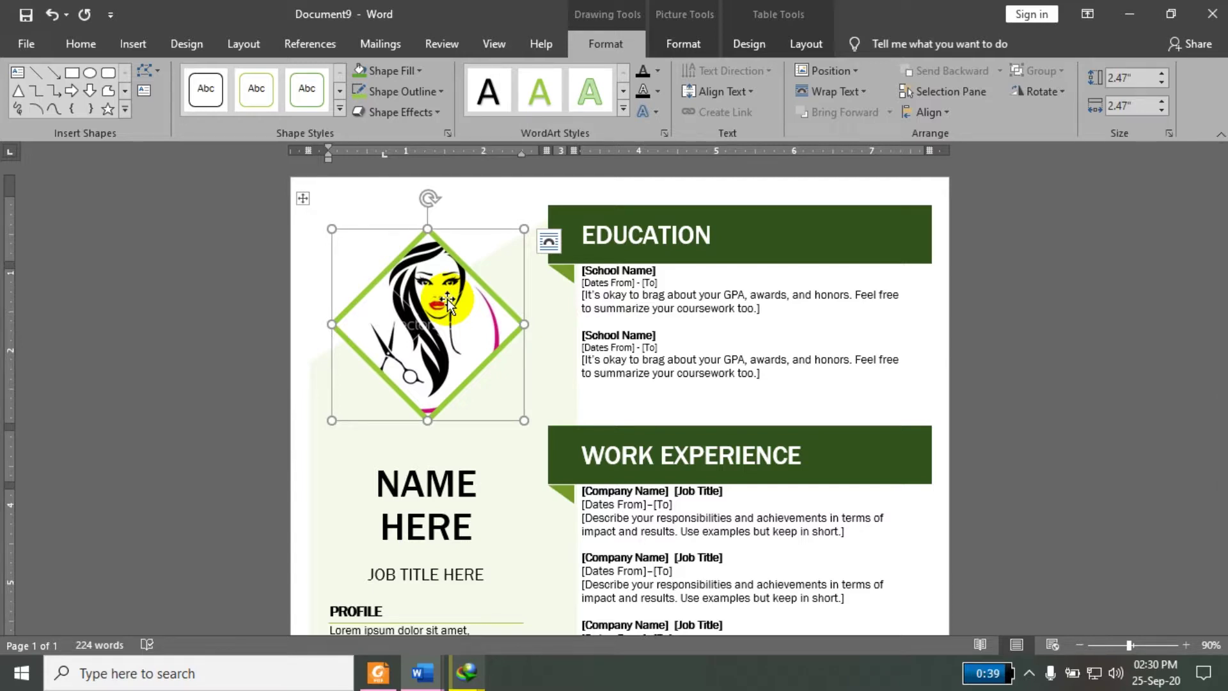
left_click(396, 522)
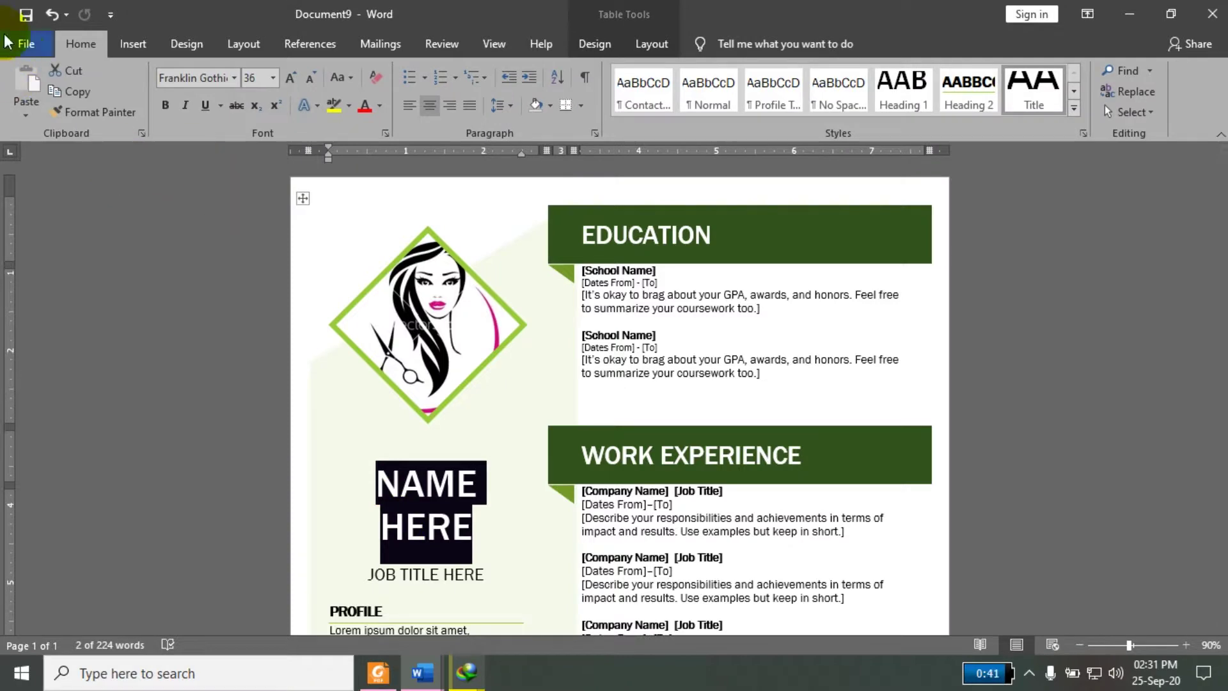
Step: Search the new-document online templates for Flyers
left_click(26, 44)
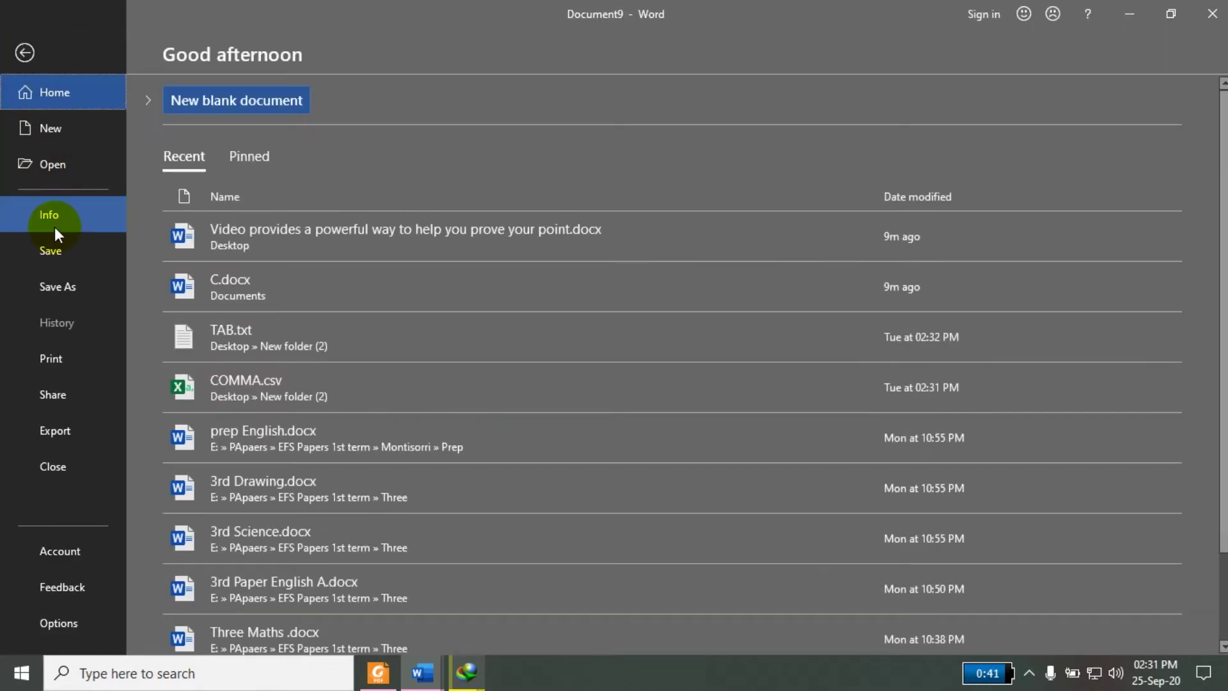
left_click(75, 143)
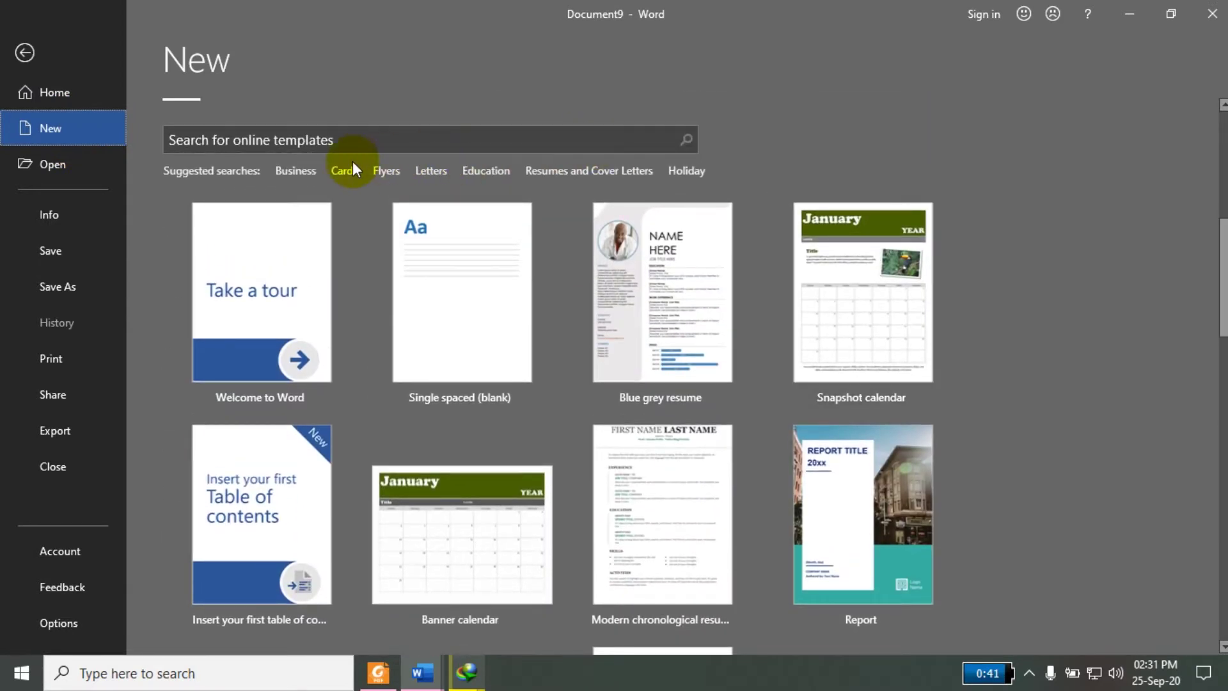
left_click(392, 171)
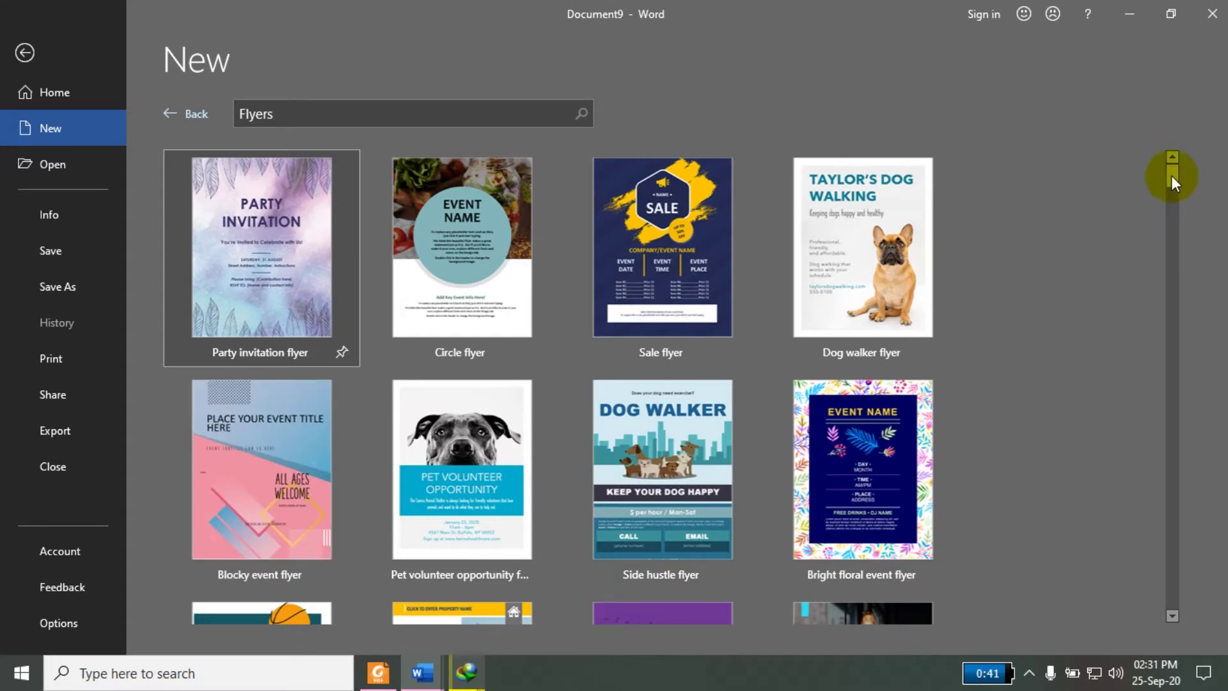
left_click(1167, 198)
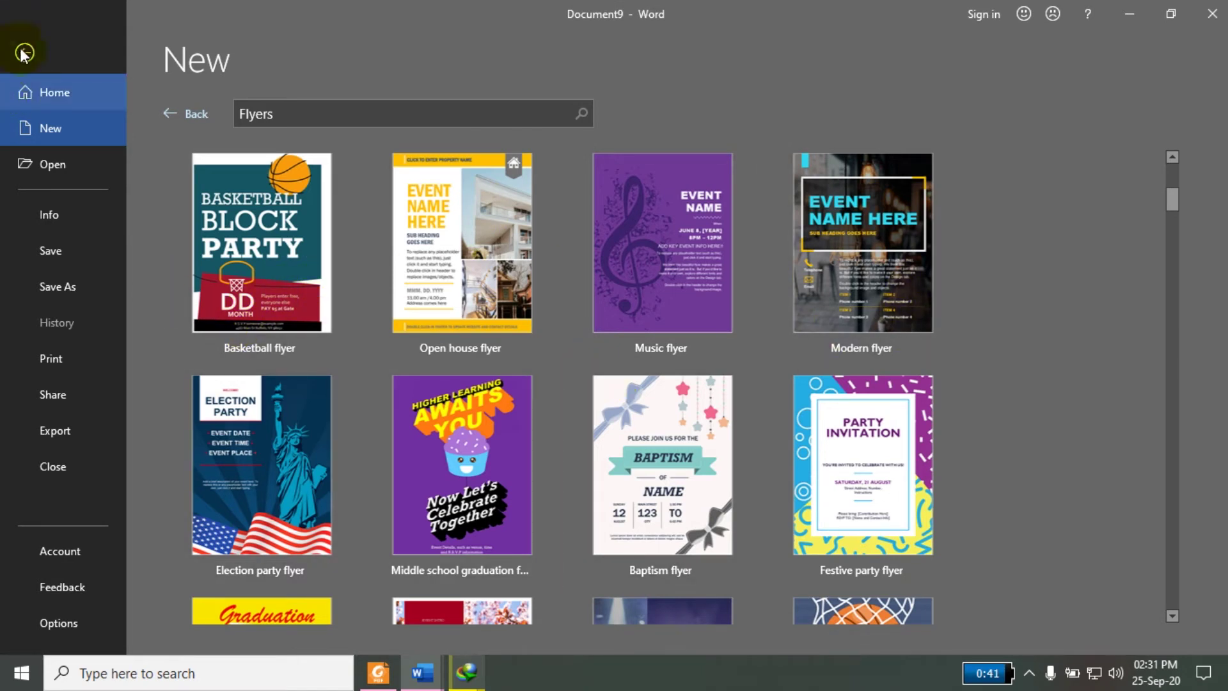
Step: Return to all templates and preview the Restaurant brochure template
left_click(195, 116)
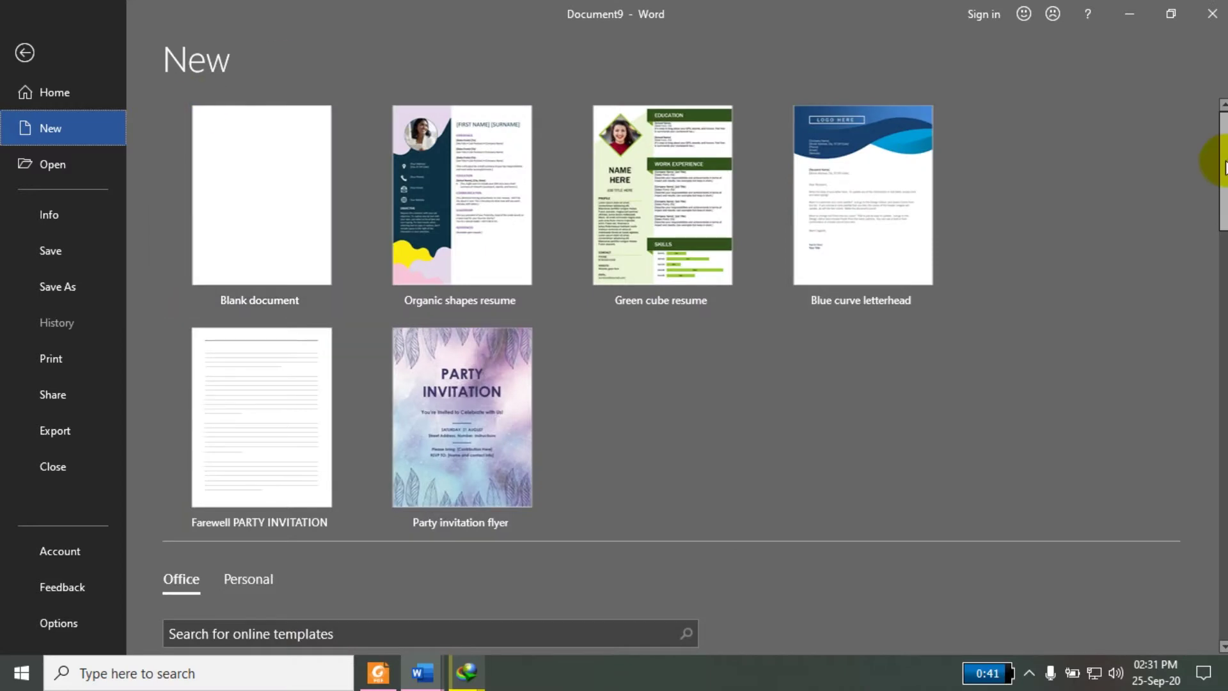
left_click_drag(1223, 156, 1223, 438)
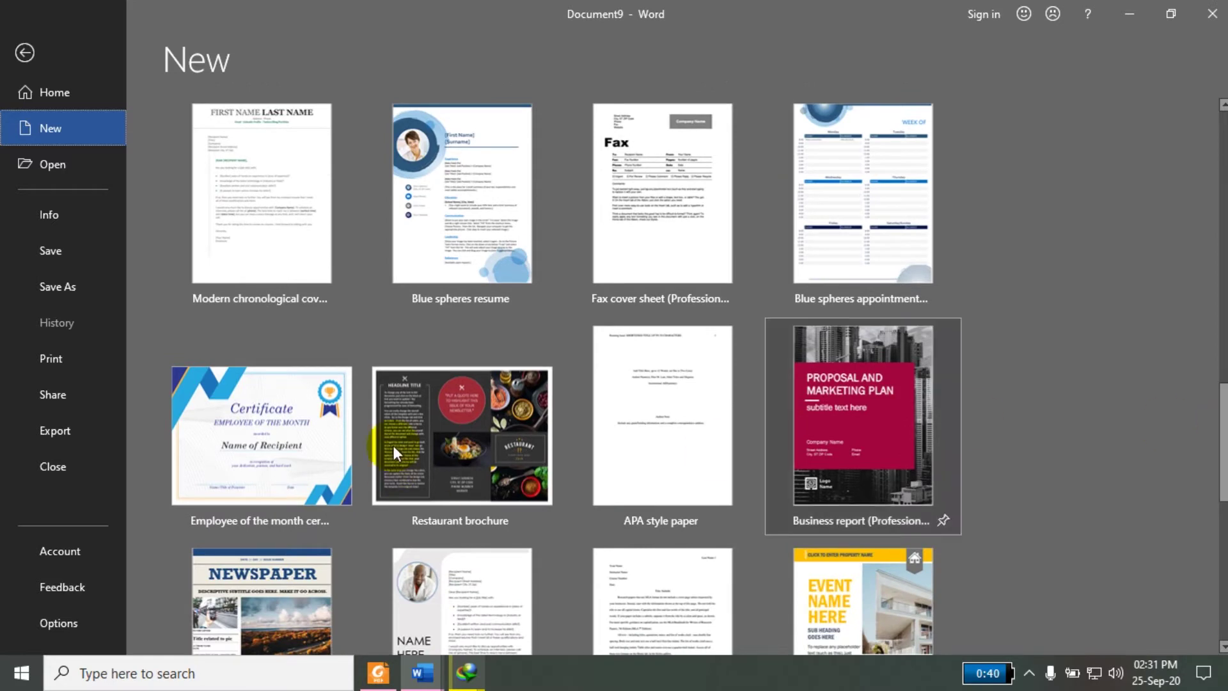
left_click(459, 401)
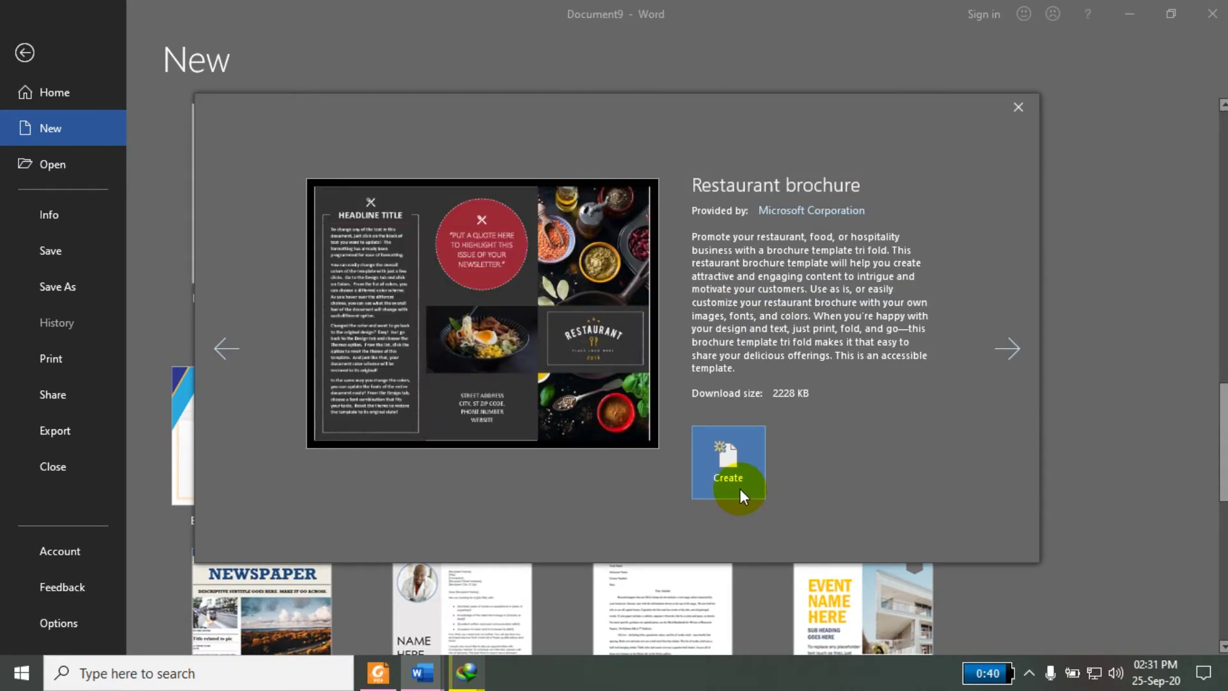
Step: Create a new document from the Restaurant brochure template and look over its pages
left_click(735, 476)
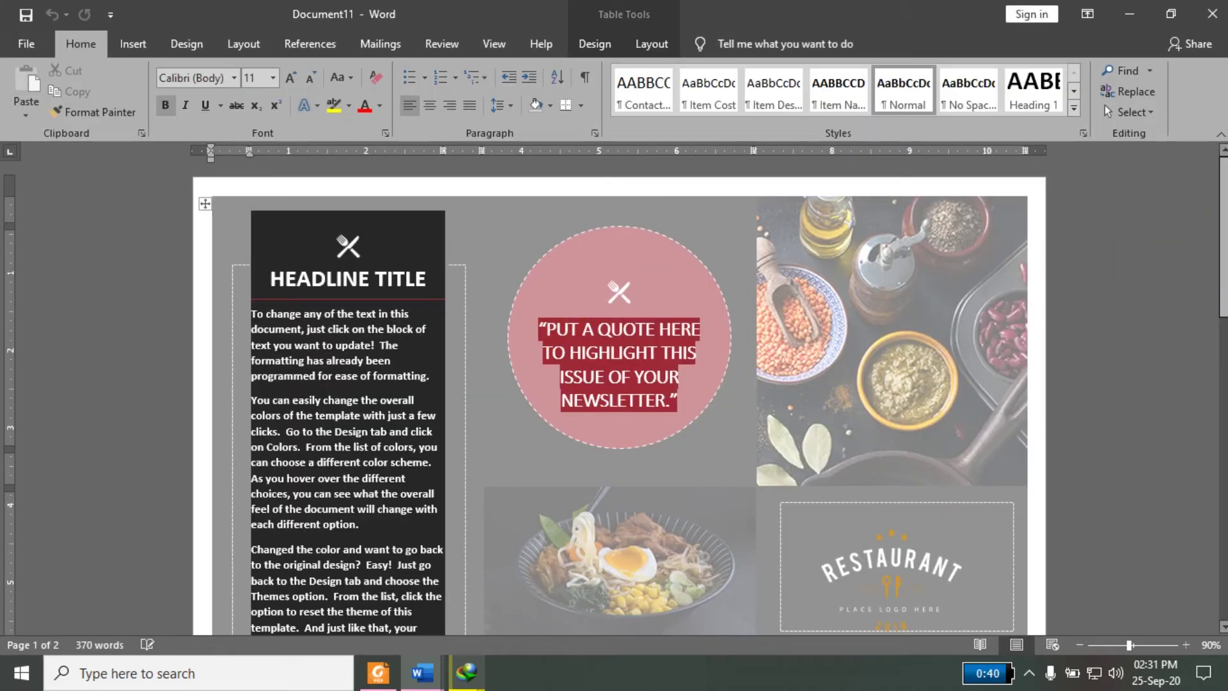
left_click_drag(1223, 251, 1223, 283)
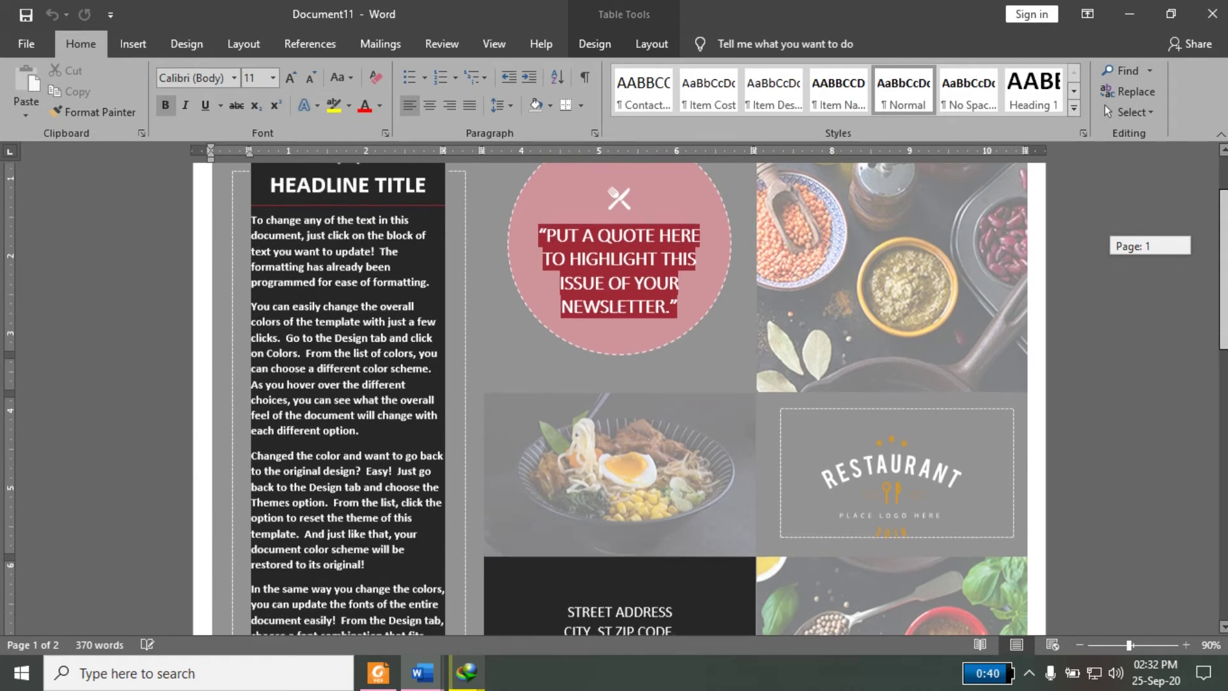
scroll(614, 396, "down", 3)
scroll(614, 397, "down", 2)
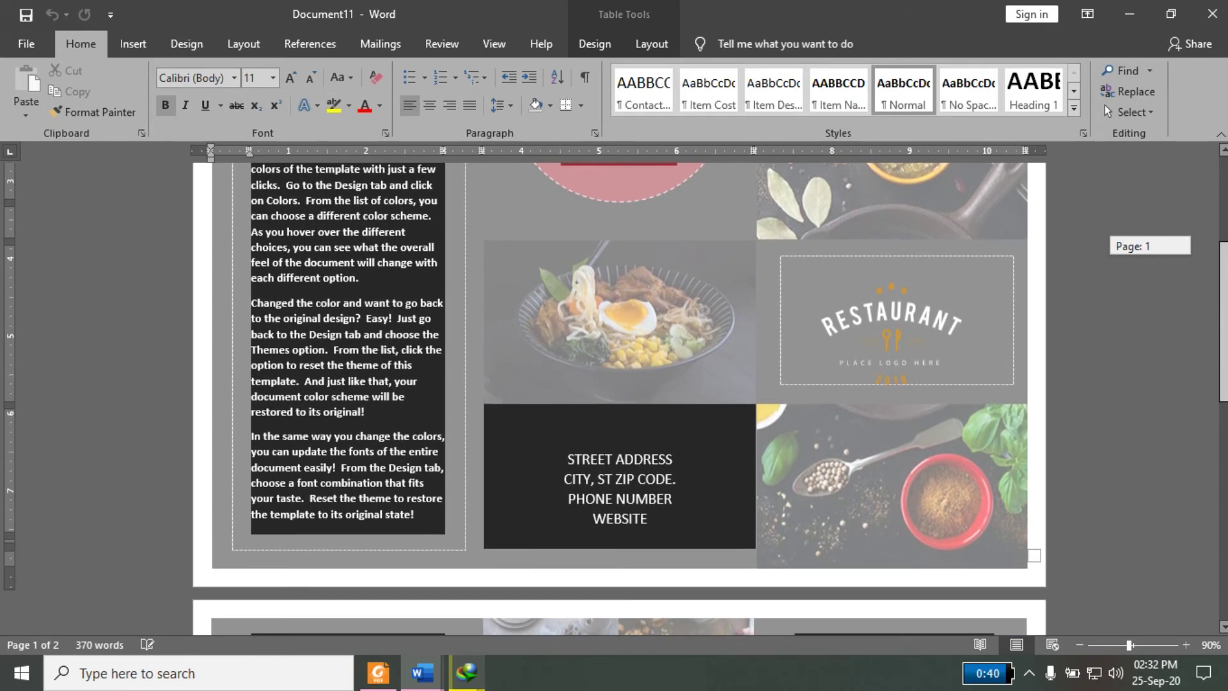
left_click_drag(1217, 314, 1217, 247)
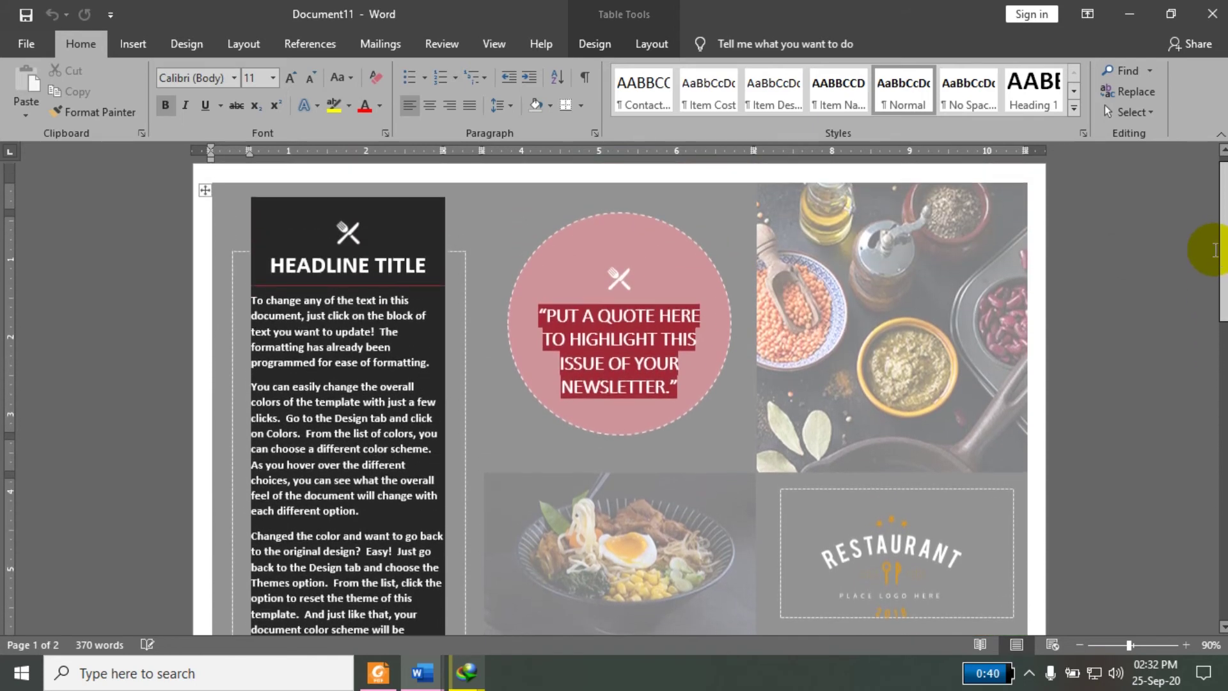
Step: Enlarge the fork-and-knife icon above HEADLINE TITLE, then select the quote in the circle
left_click(870, 541)
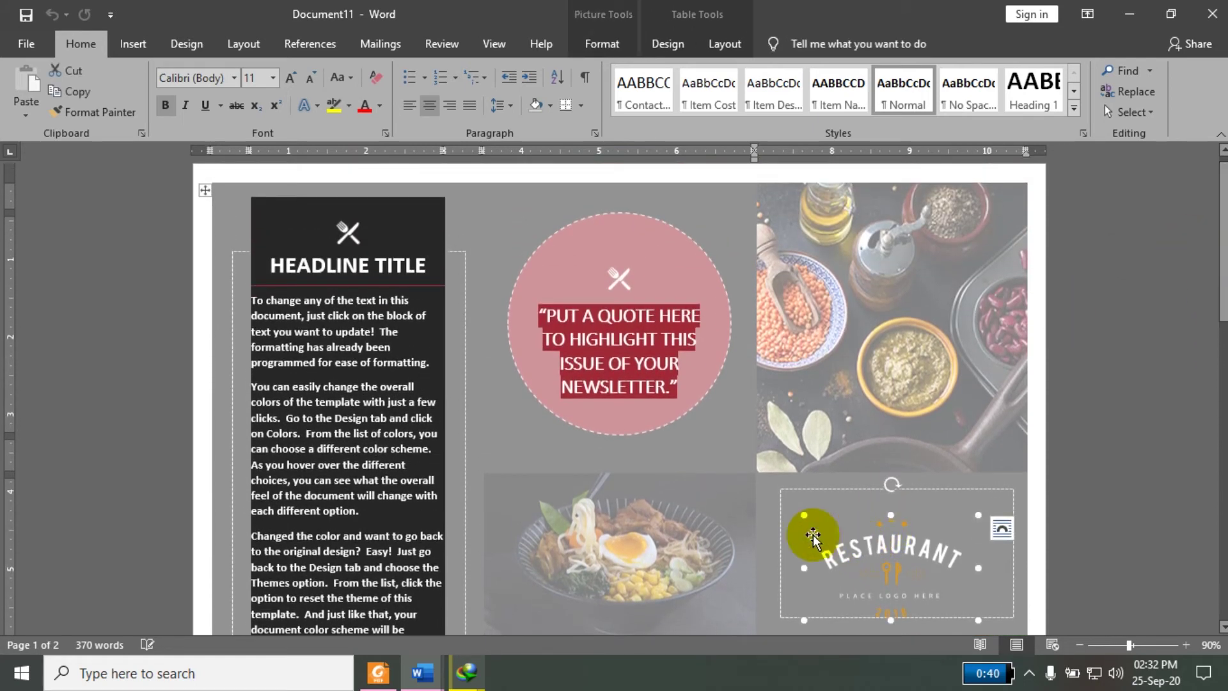
left_click_drag(394, 310, 374, 238)
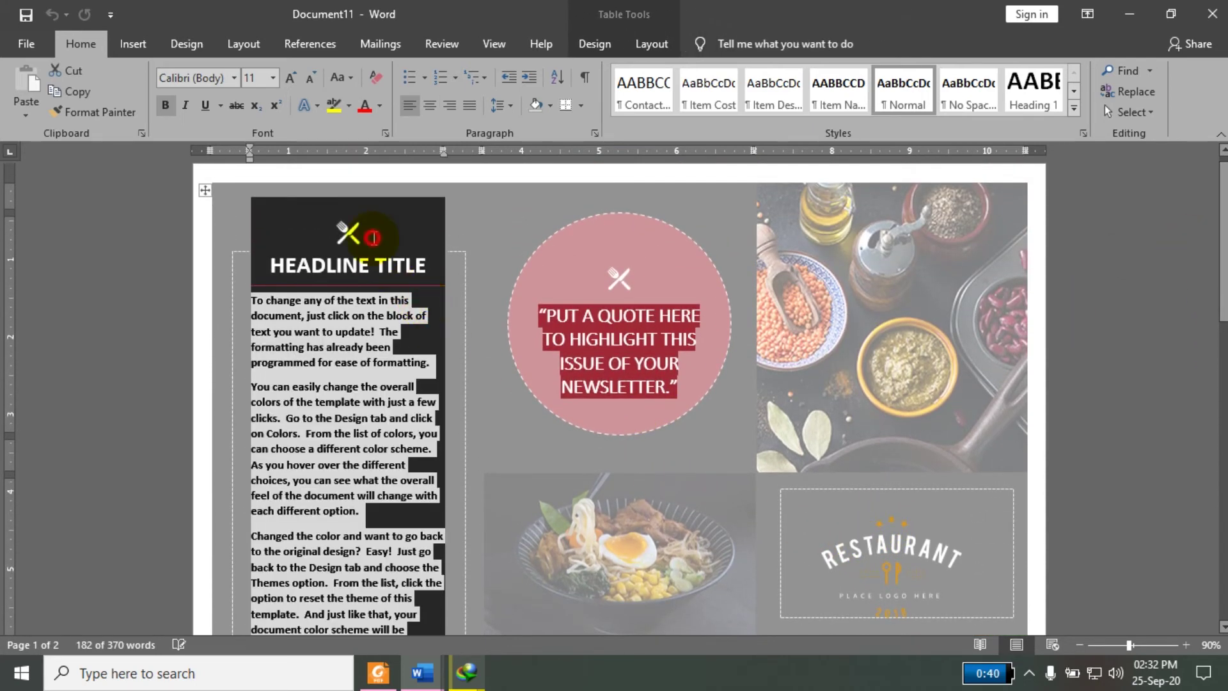
left_click(353, 233)
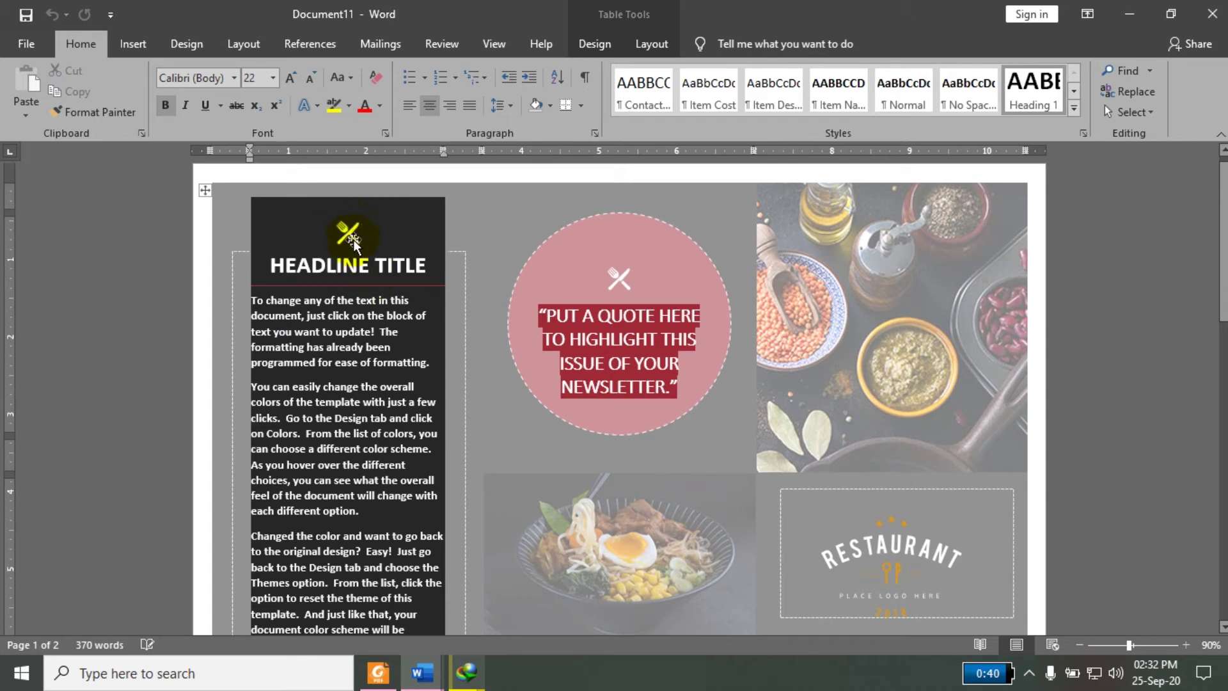
left_click(355, 237)
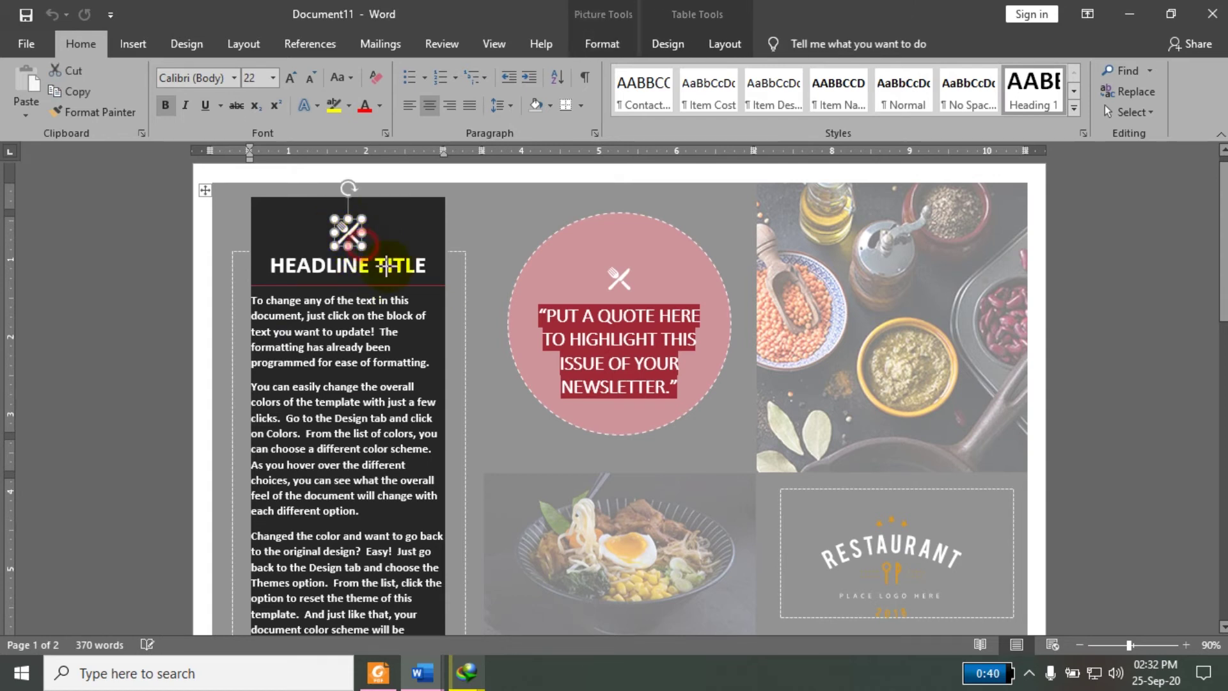
left_click_drag(386, 265, 386, 286)
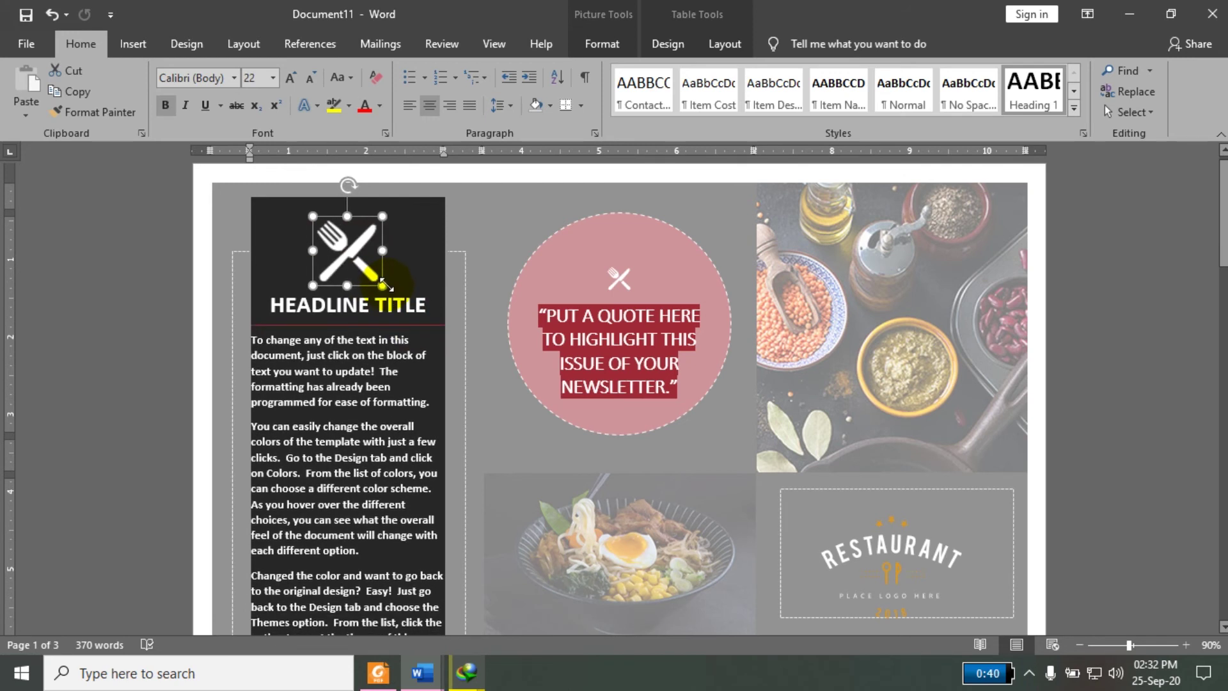
triple_click(646, 345)
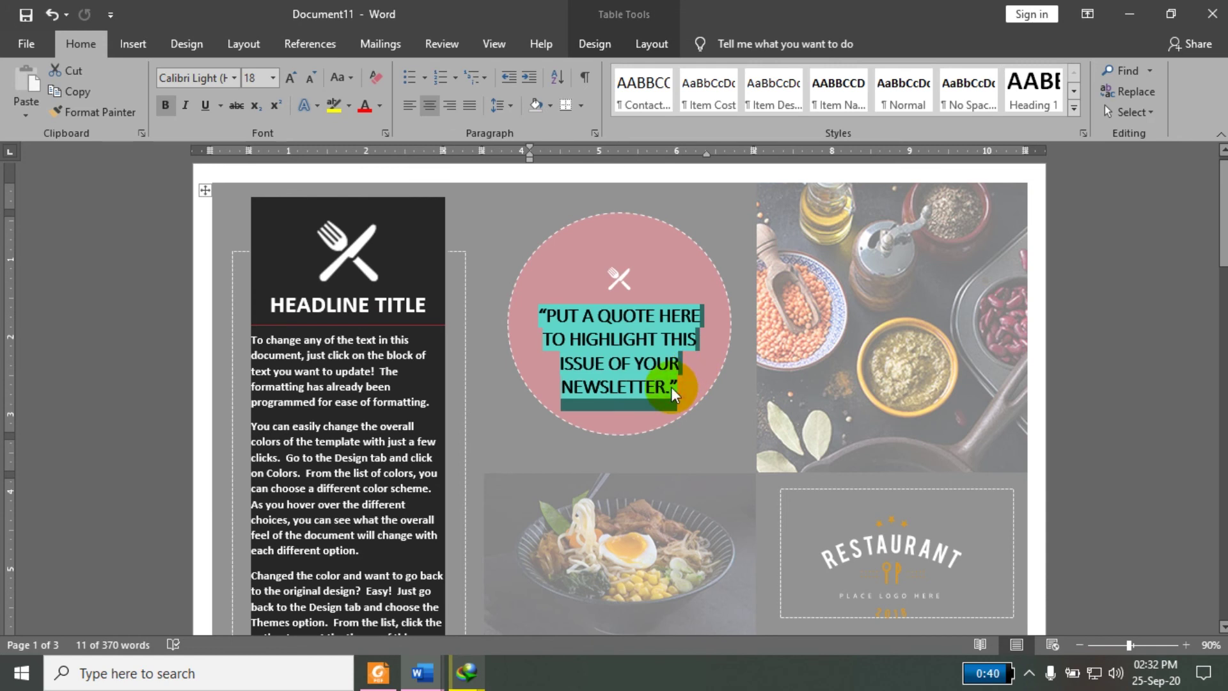